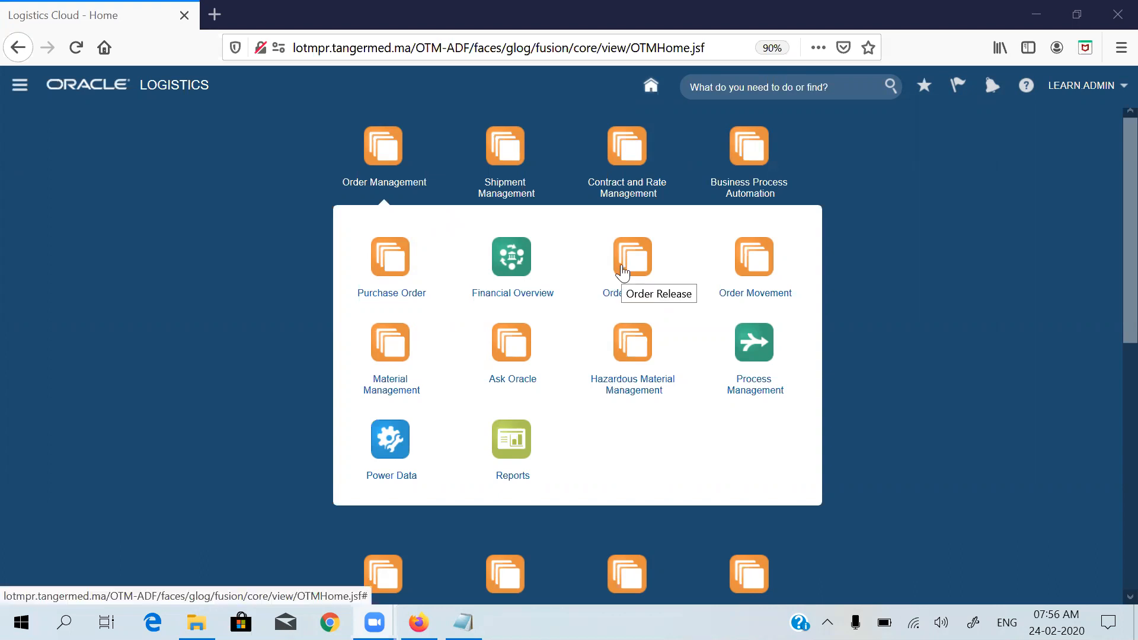
Step: In the Notepad outline, insert "many" after "How" in the order types line, and return to the Logistics home page
{"action": "left_click", "coordinate": [463, 616]}
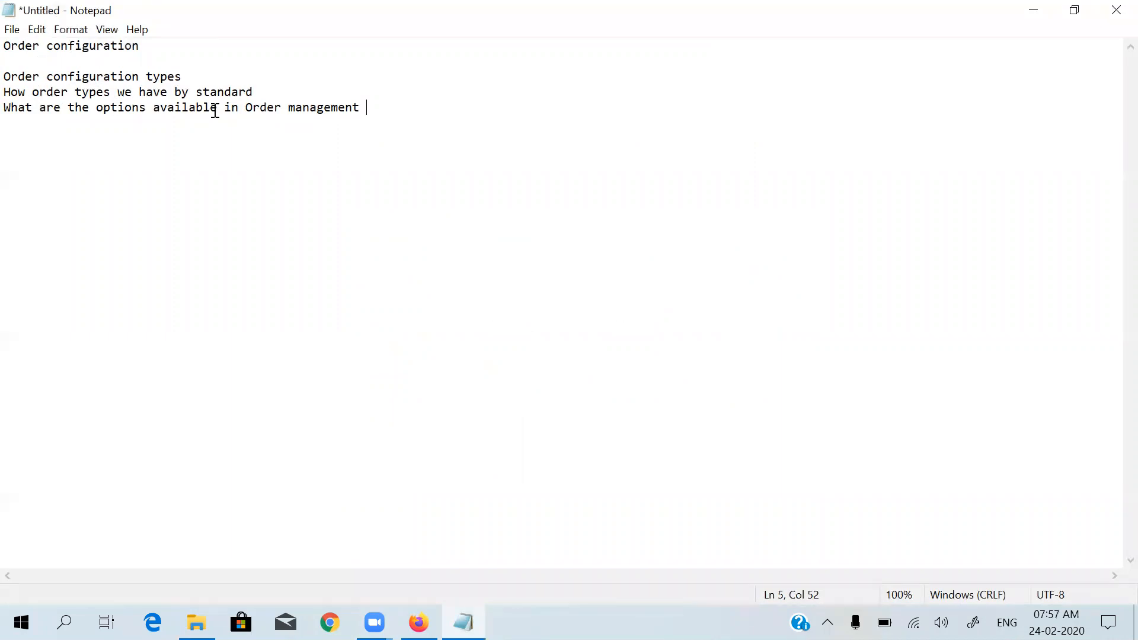
{"action": "left_click", "coordinate": [31, 93]}
{"action": "type", "text": "many"}
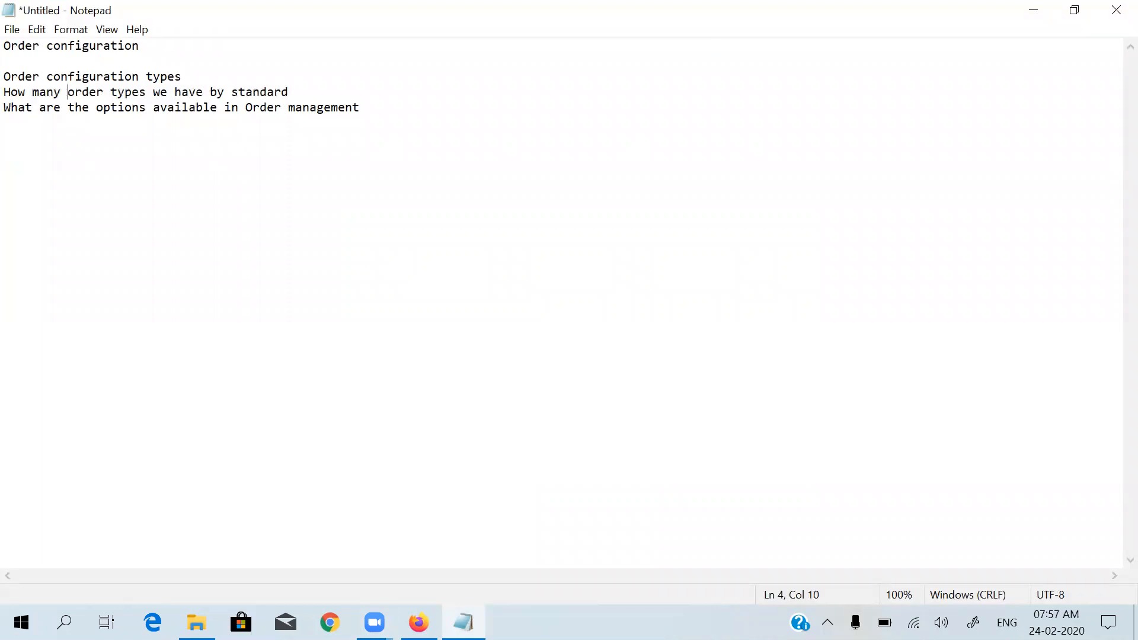
{"action": "left_click", "coordinate": [1031, 11]}
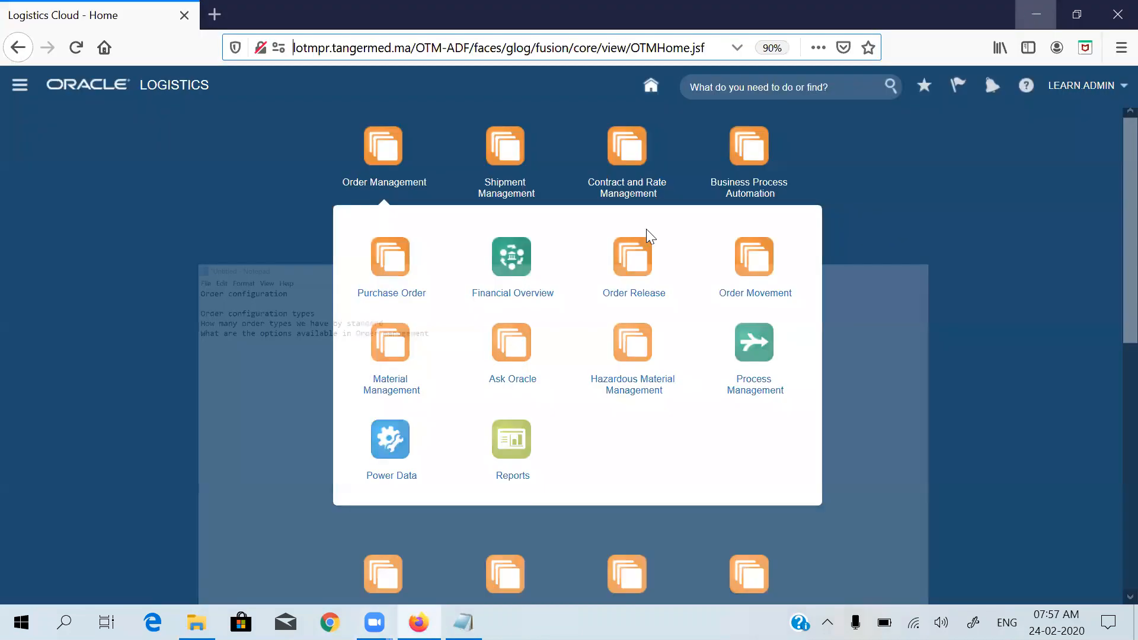
Step: Start a new order release from the Order Release area of Order Management
{"action": "left_click", "coordinate": [626, 262]}
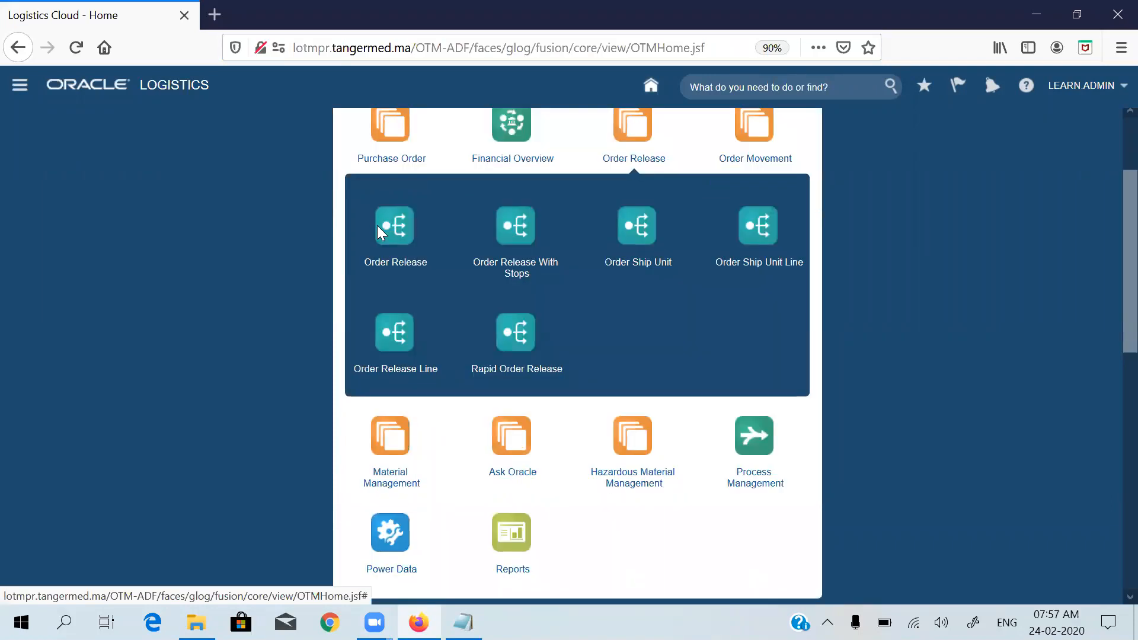
{"action": "left_click", "coordinate": [378, 225]}
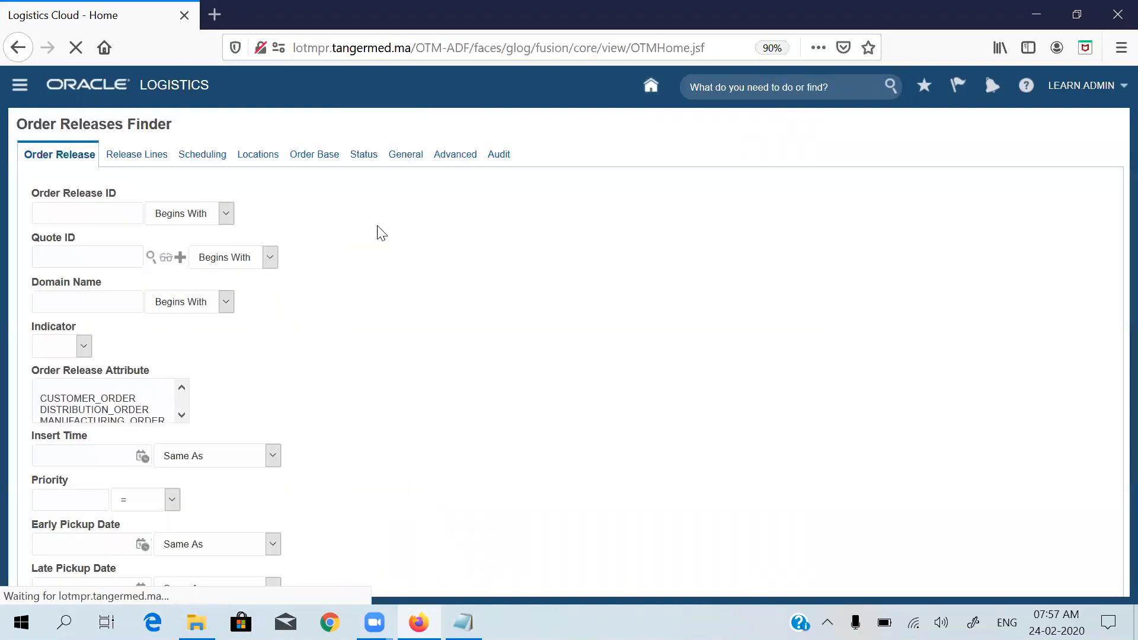
{"action": "left_click", "coordinate": [86, 579]}
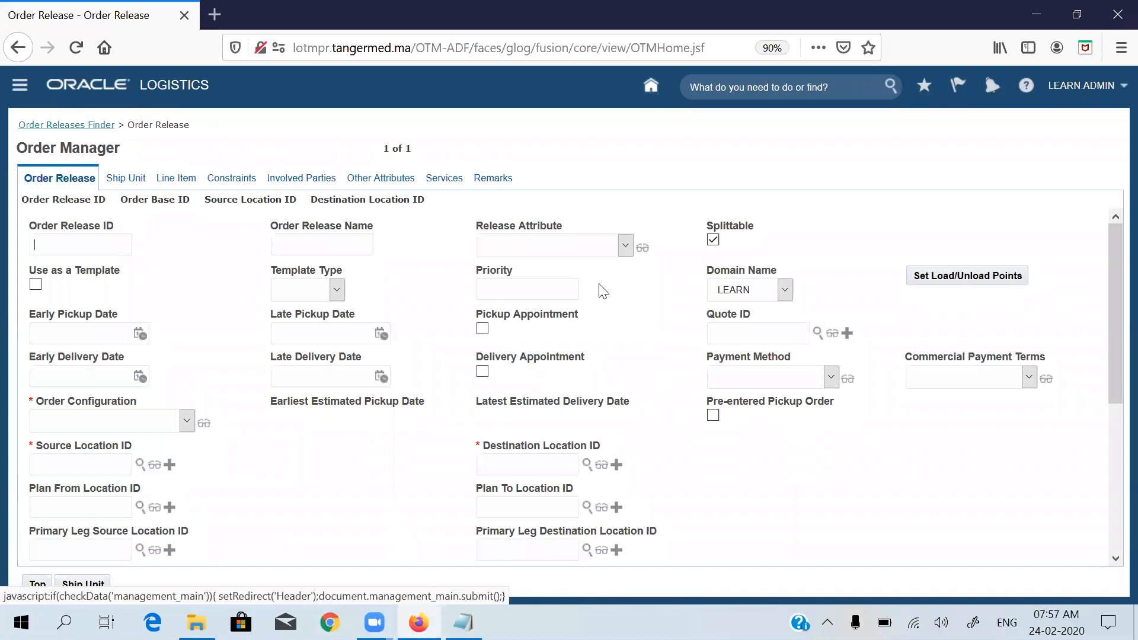
Step: Review the available Release Attribute and Order Configuration options against the topics in the Notepad outline
{"action": "left_click", "coordinate": [625, 250]}
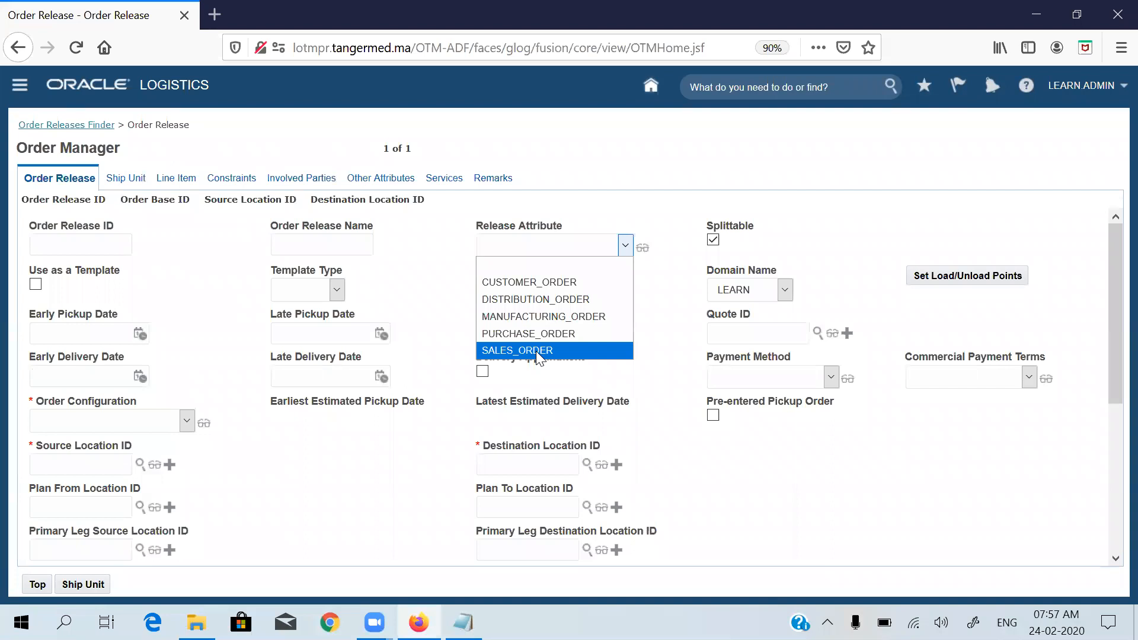
{"action": "left_click", "coordinate": [313, 454]}
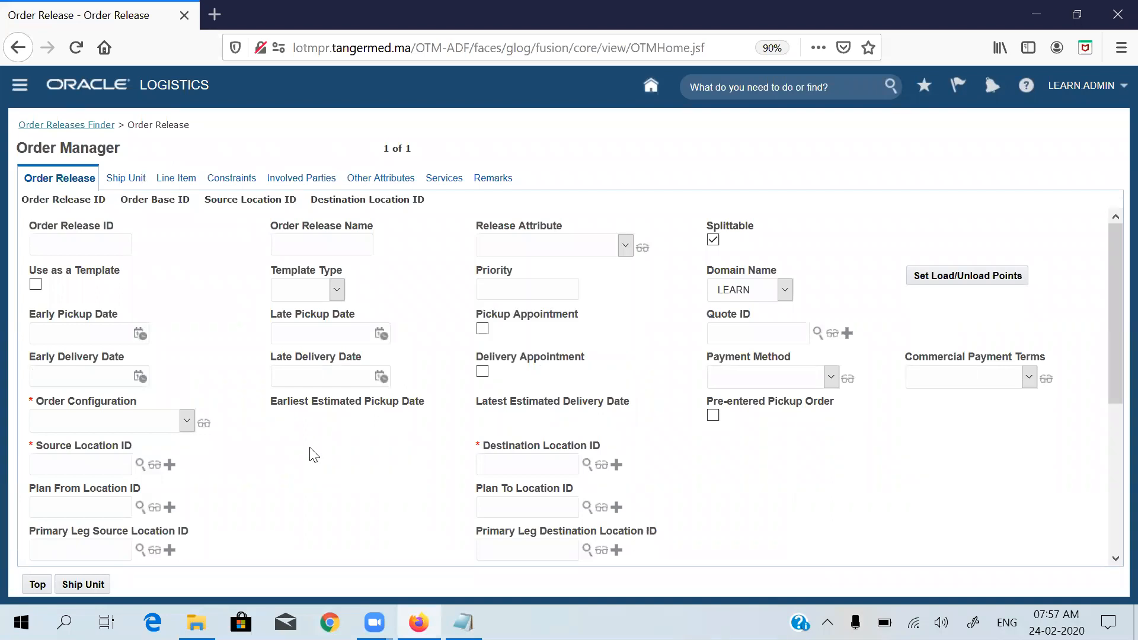
{"action": "left_click", "coordinate": [186, 421]}
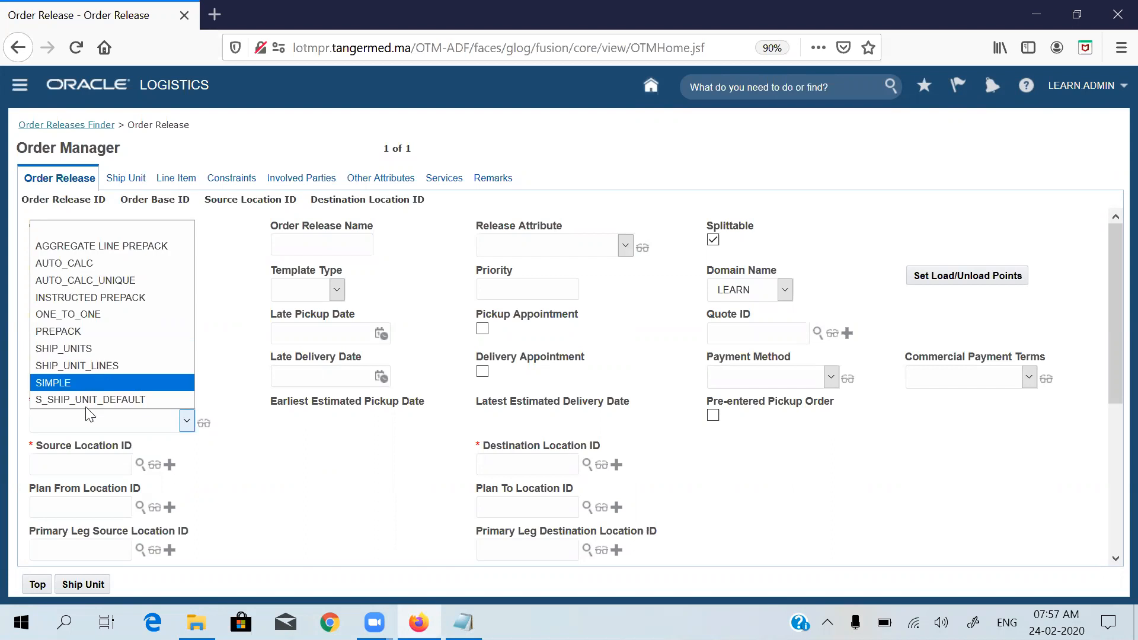
{"action": "left_click", "coordinate": [365, 440]}
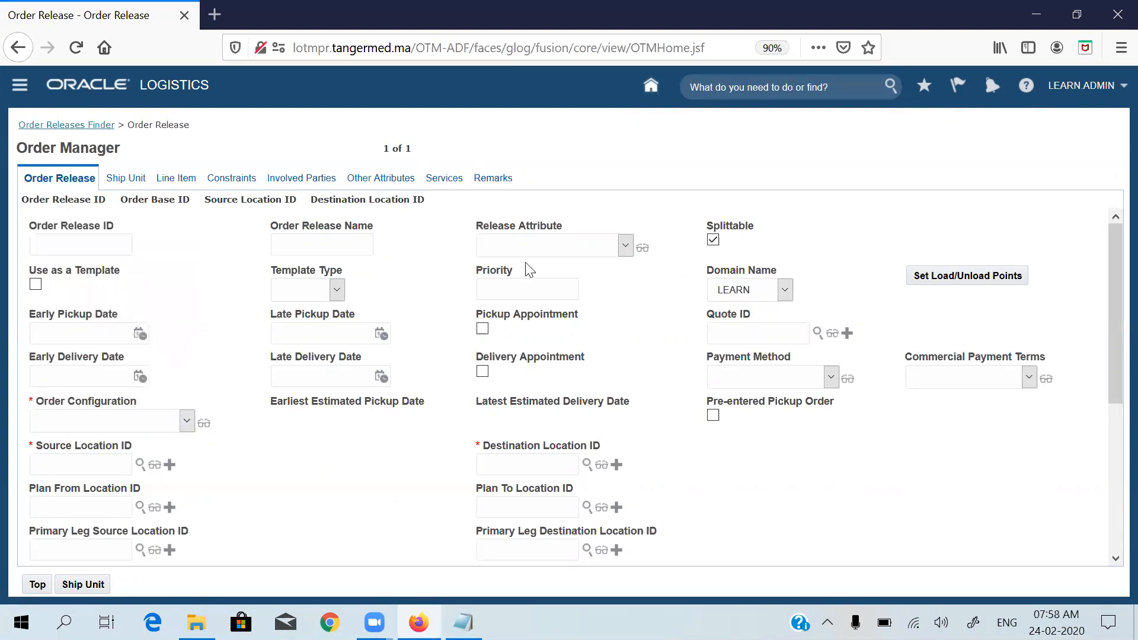
{"action": "left_click", "coordinate": [527, 246]}
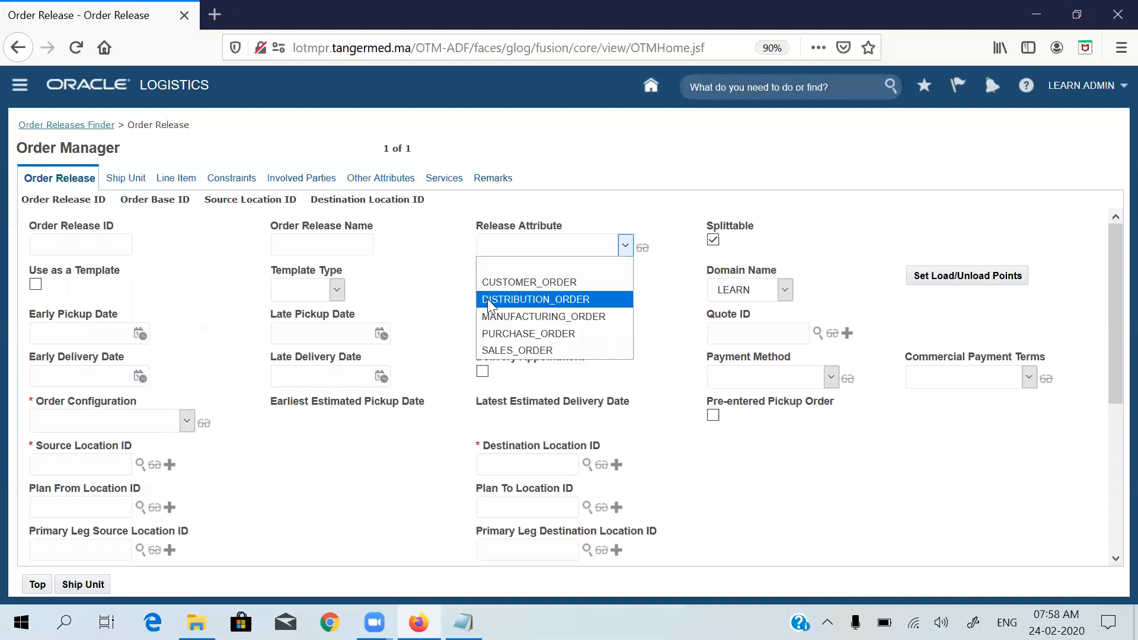
{"action": "left_click", "coordinate": [193, 417]}
{"action": "left_click", "coordinate": [190, 420]}
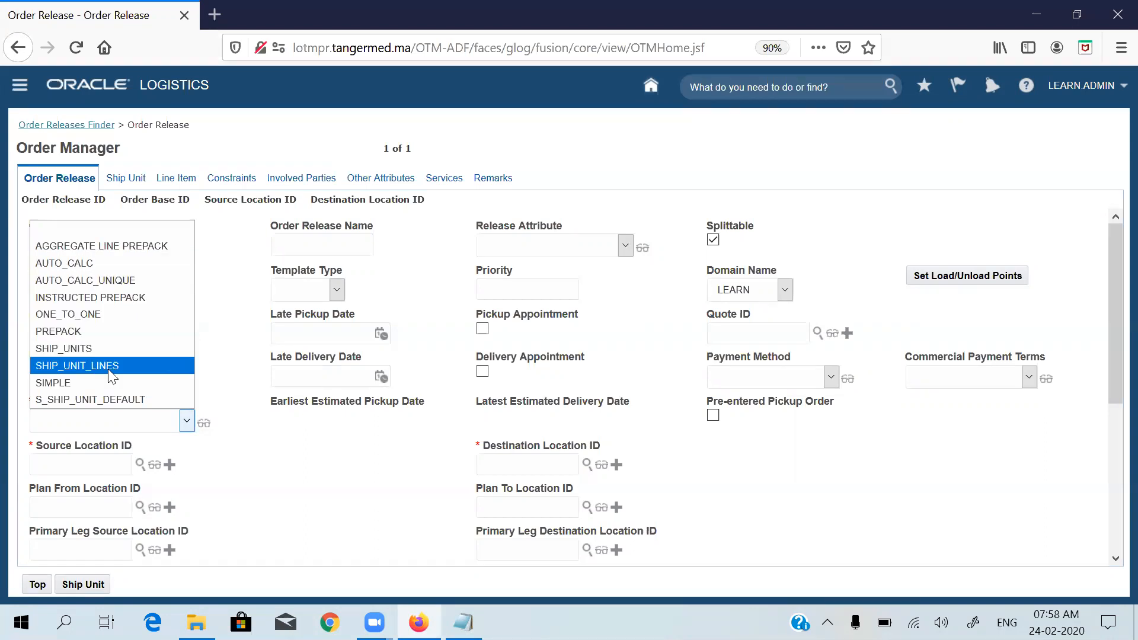
{"action": "left_click", "coordinate": [296, 466]}
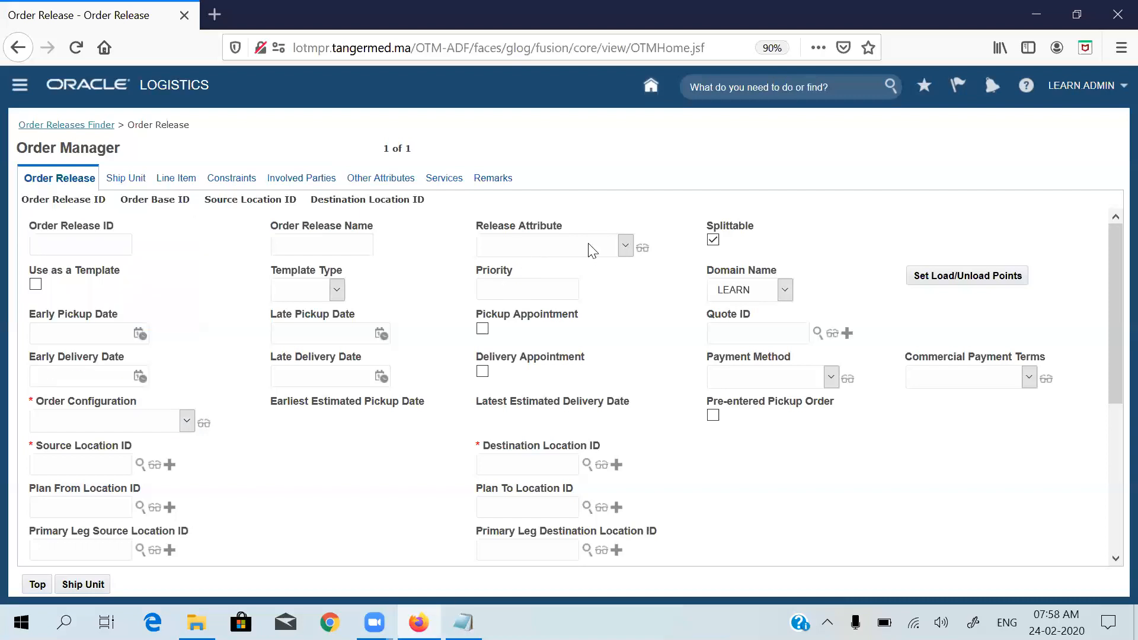
{"action": "left_click", "coordinate": [464, 622]}
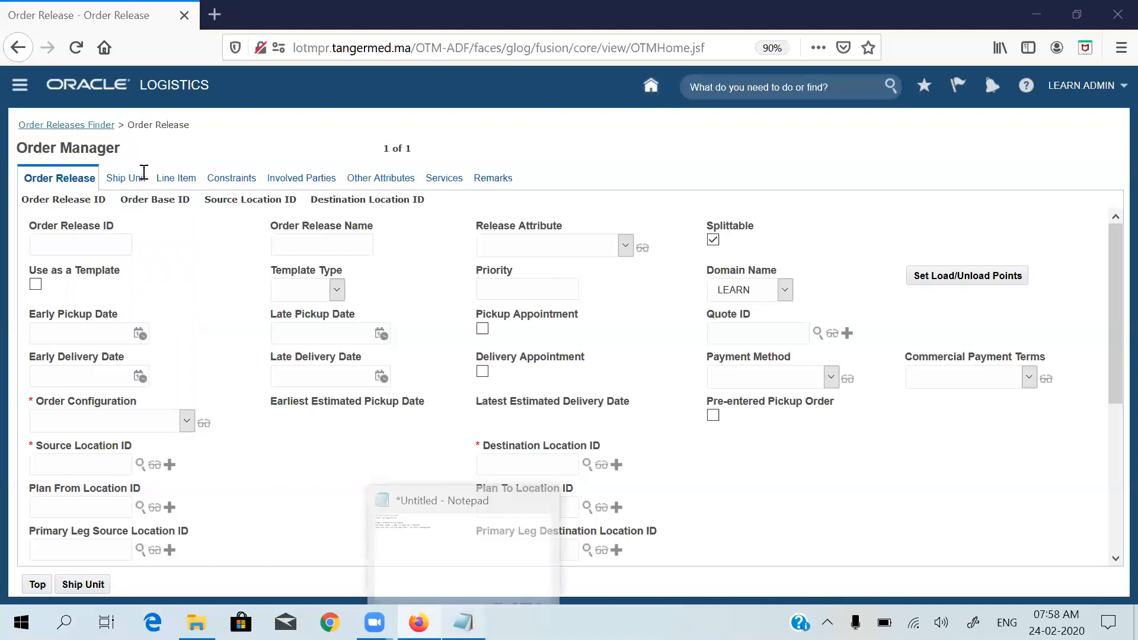
{"action": "left_click", "coordinate": [184, 77]}
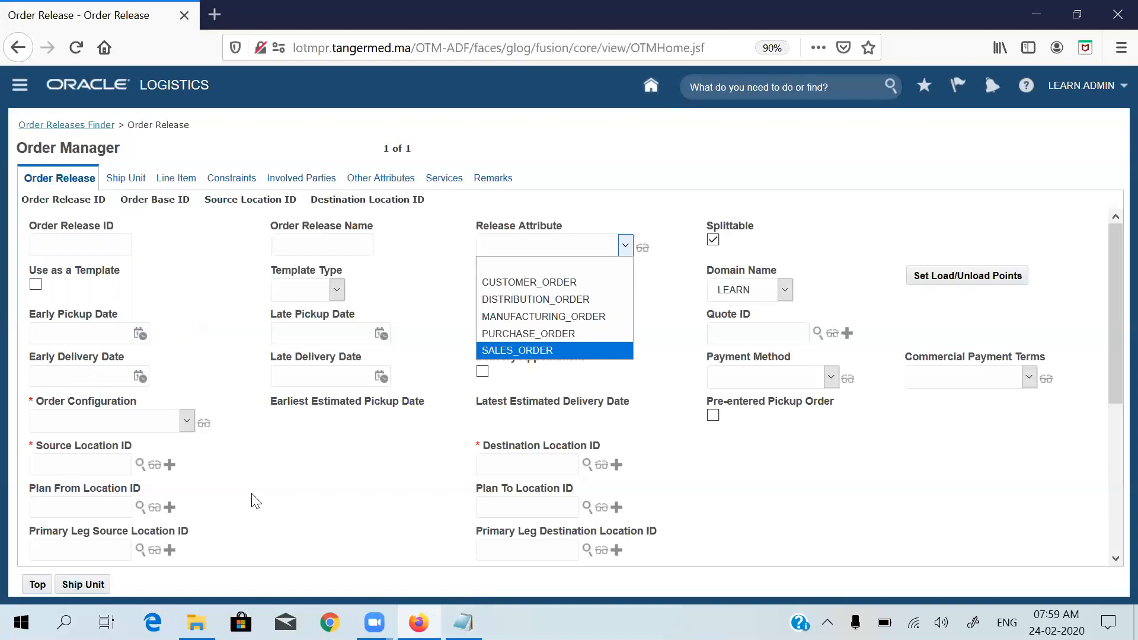
{"action": "left_click", "coordinate": [212, 306]}
Step: Set the order configuration to SHIP_UNITS and the source location to CALIFORNIA
{"action": "left_click", "coordinate": [191, 415]}
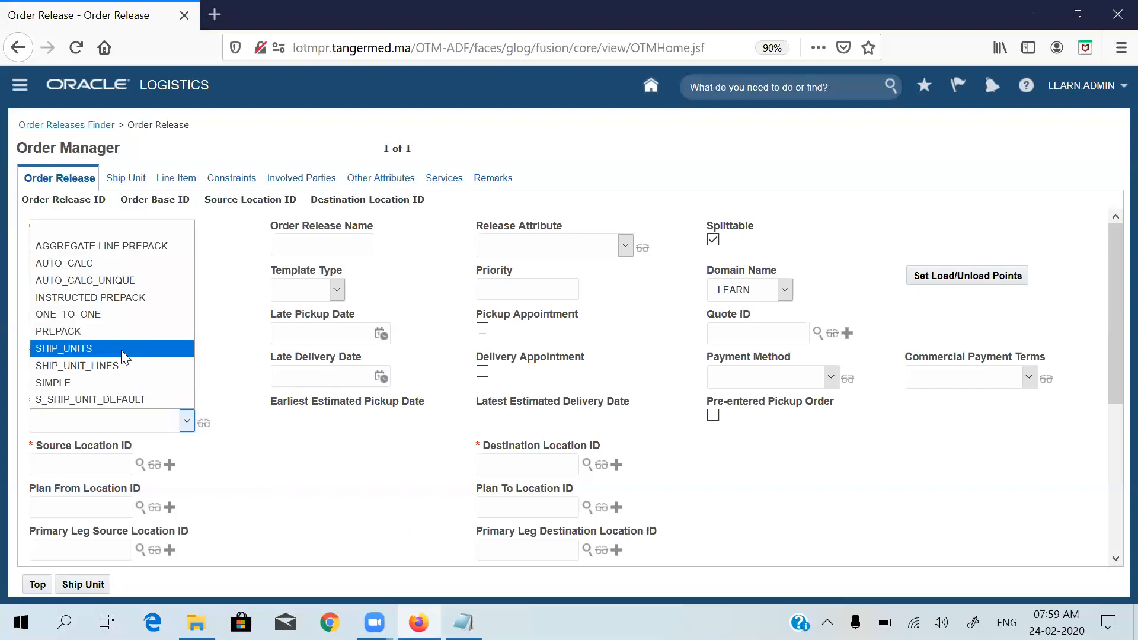
{"action": "left_click", "coordinate": [121, 349]}
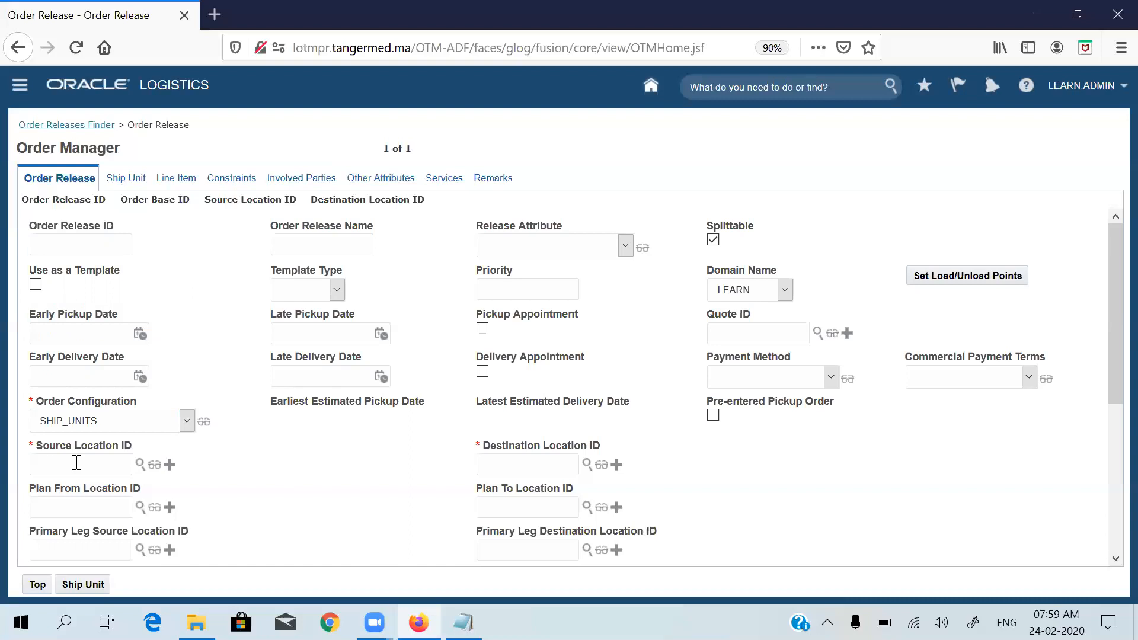
{"action": "left_click", "coordinate": [76, 464]}
{"action": "type", "text": "CALI"}
{"action": "key", "text": "BackSpace"}
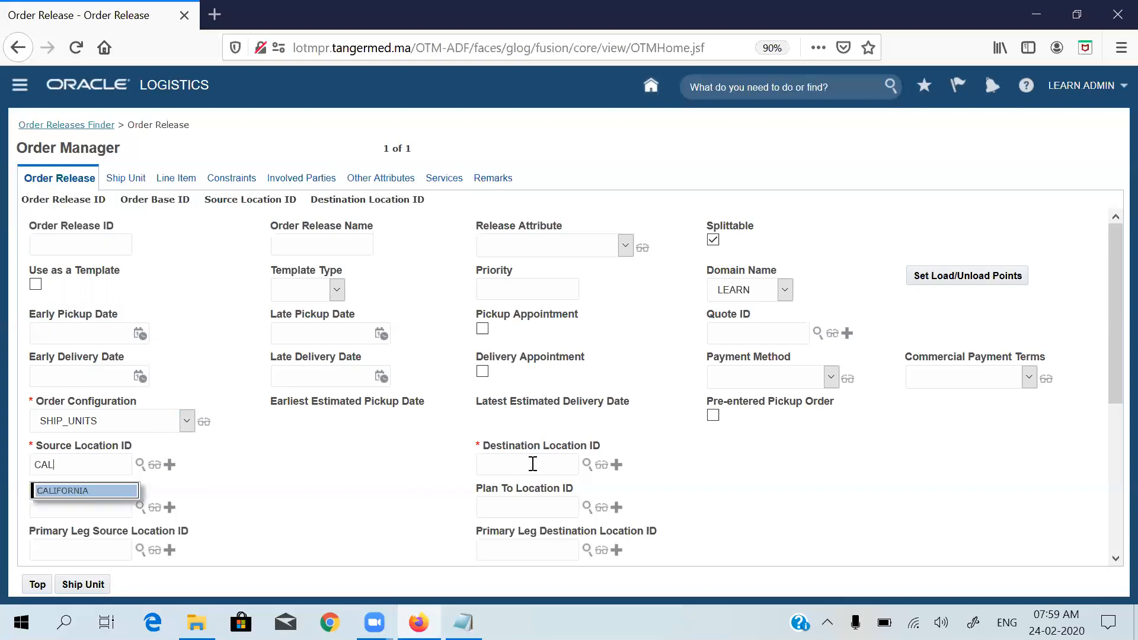
{"action": "key", "text": "Return"}
Step: Set the destination location to LOSANGLES_1 and enter the order release ID
{"action": "left_click", "coordinate": [525, 464]}
{"action": "type", "text": "LOS"}
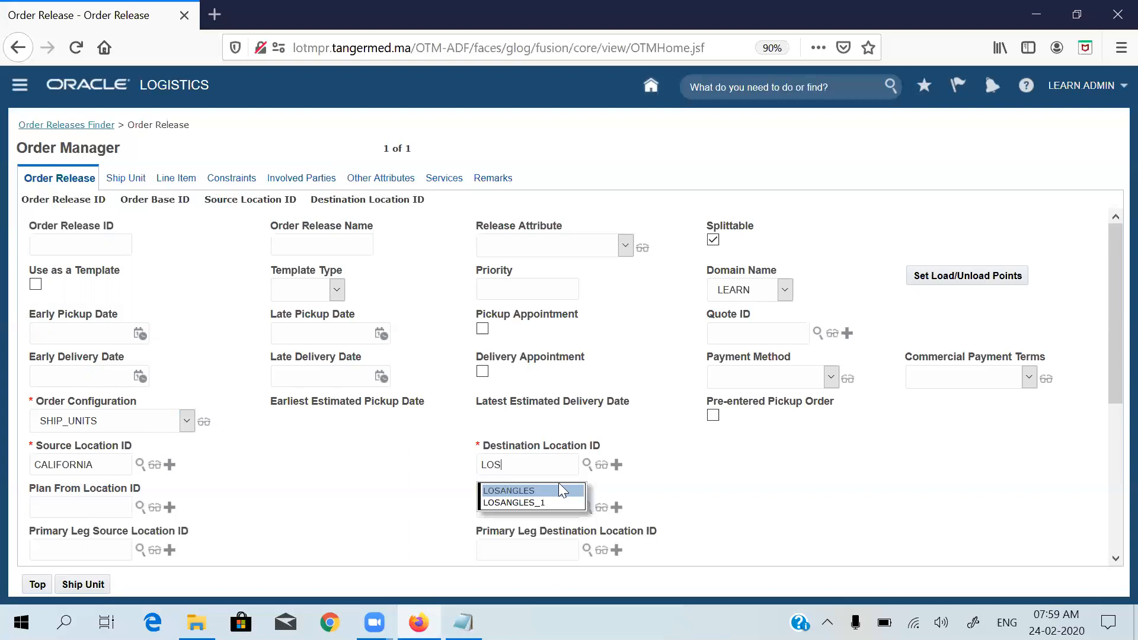
{"action": "left_click", "coordinate": [532, 502]}
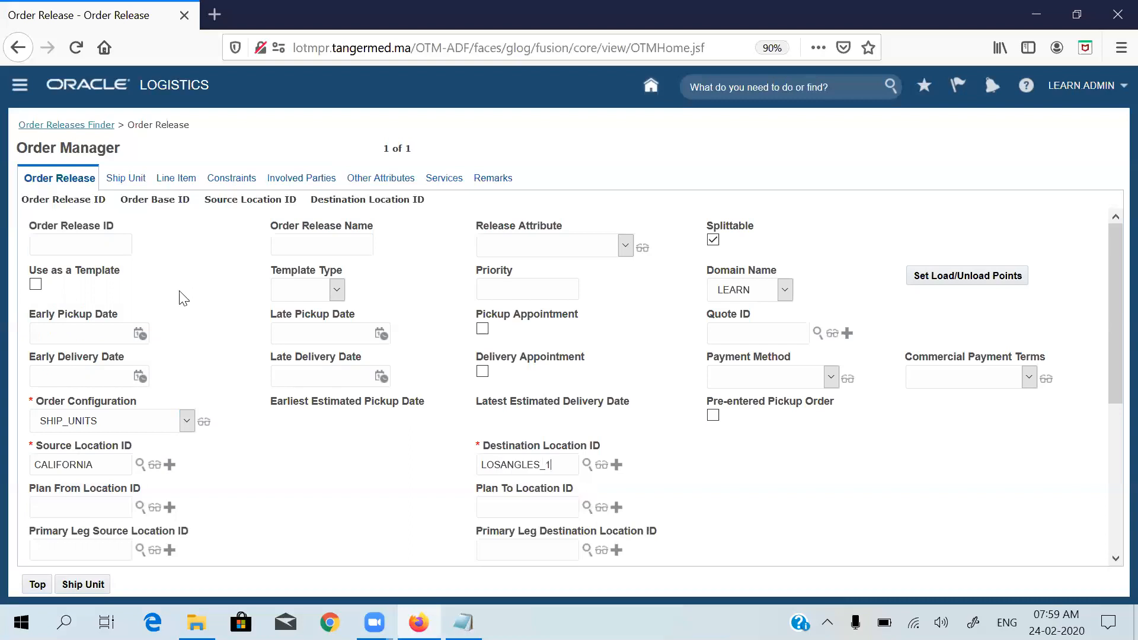
{"action": "left_click", "coordinate": [94, 242]}
{"action": "type", "text": "AK_ORD_001"}
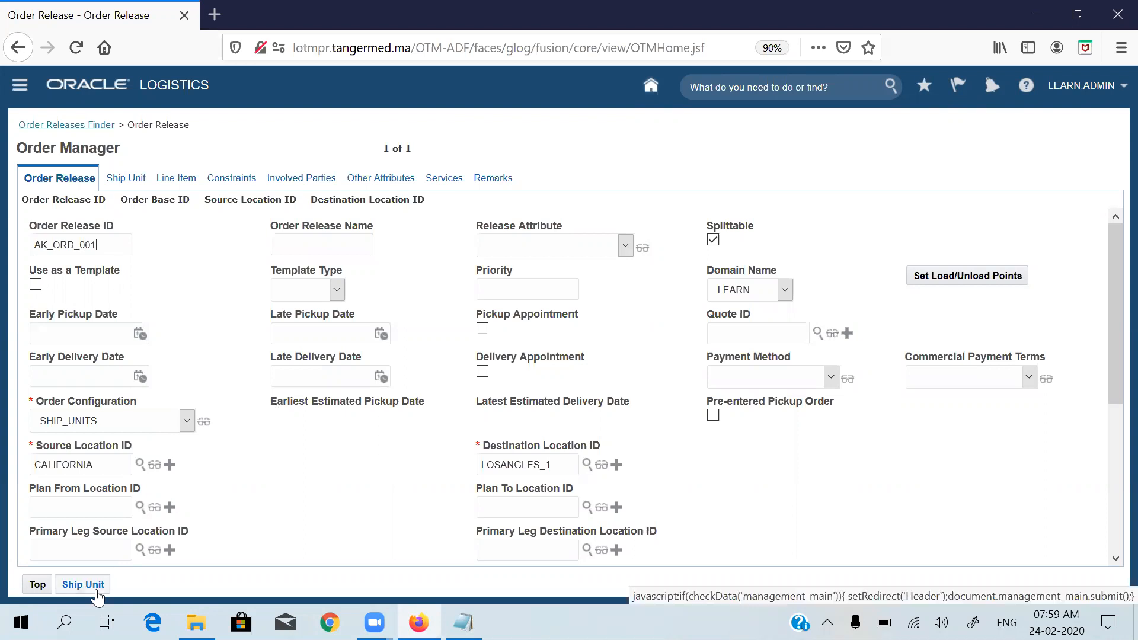
{"action": "left_click", "coordinate": [141, 336]}
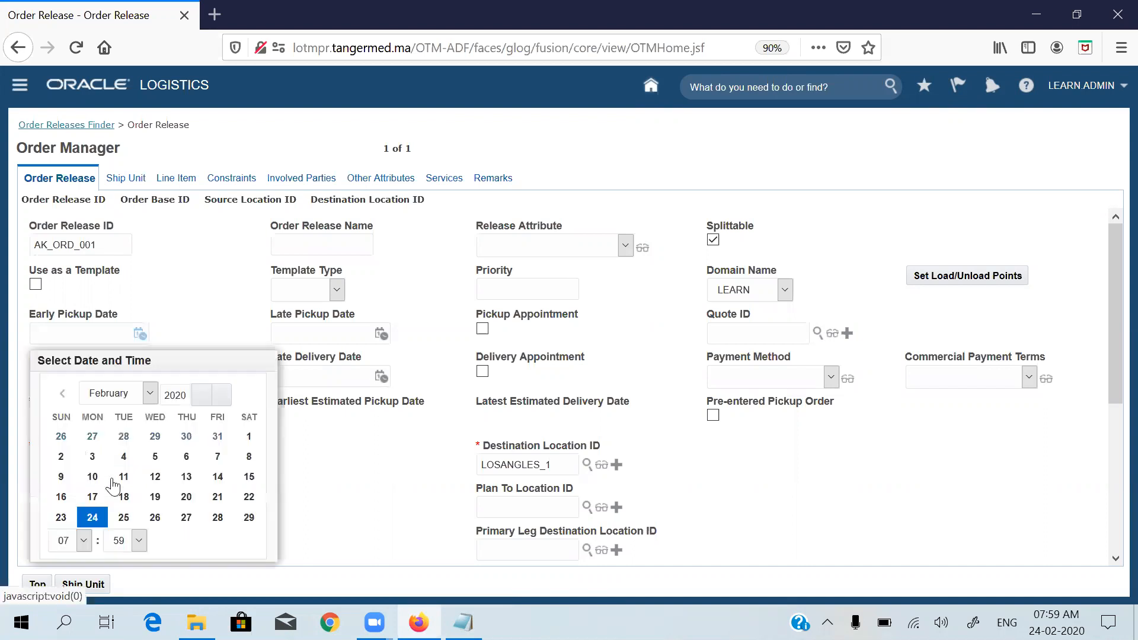
{"action": "left_click", "coordinate": [92, 516]}
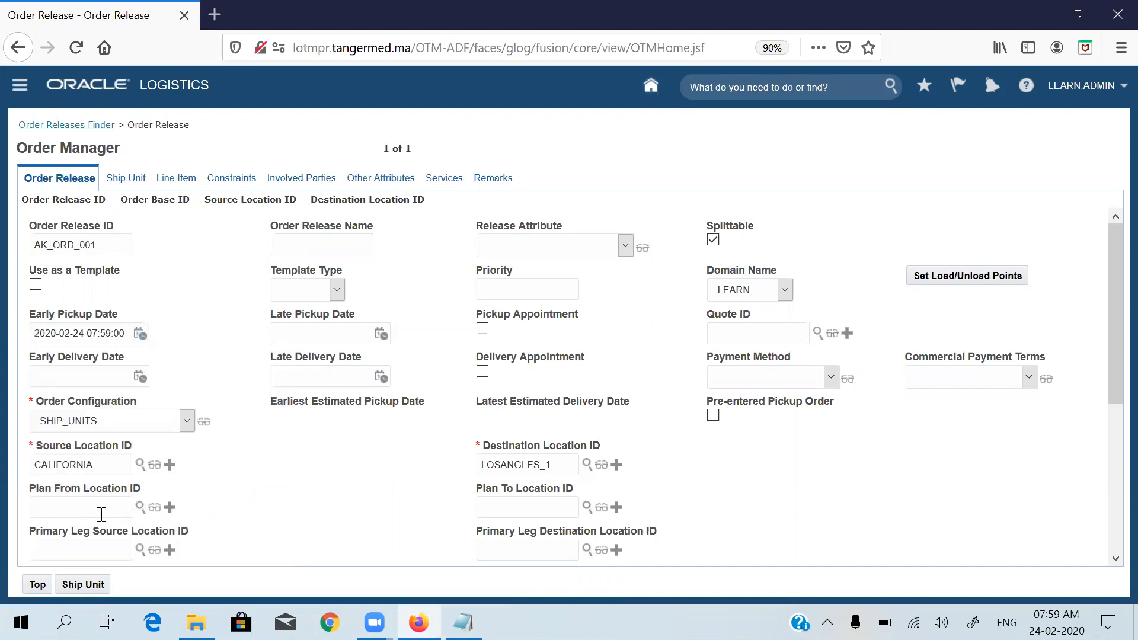
{"action": "left_click", "coordinate": [383, 379]}
{"action": "left_click", "coordinate": [364, 323]}
{"action": "left_click_drag", "start_coordinate": [103, 463], "coordinate": [17, 465]}
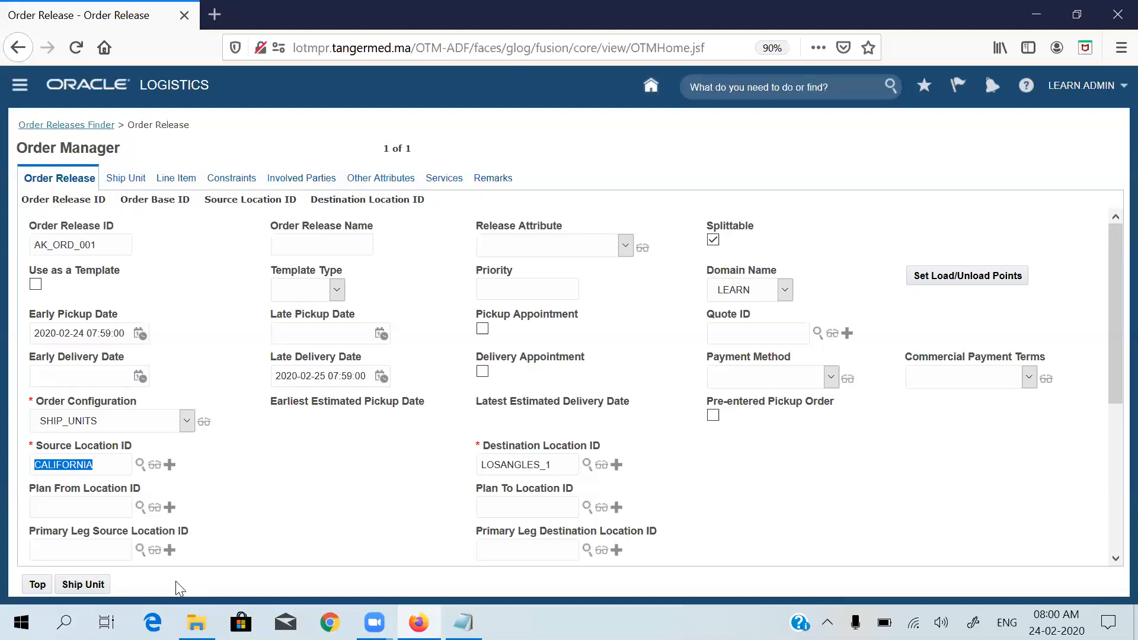
Step: Add a new ship unit to the order and look up AK_CORTON as its transport handling unit
{"action": "left_click", "coordinate": [98, 590]}
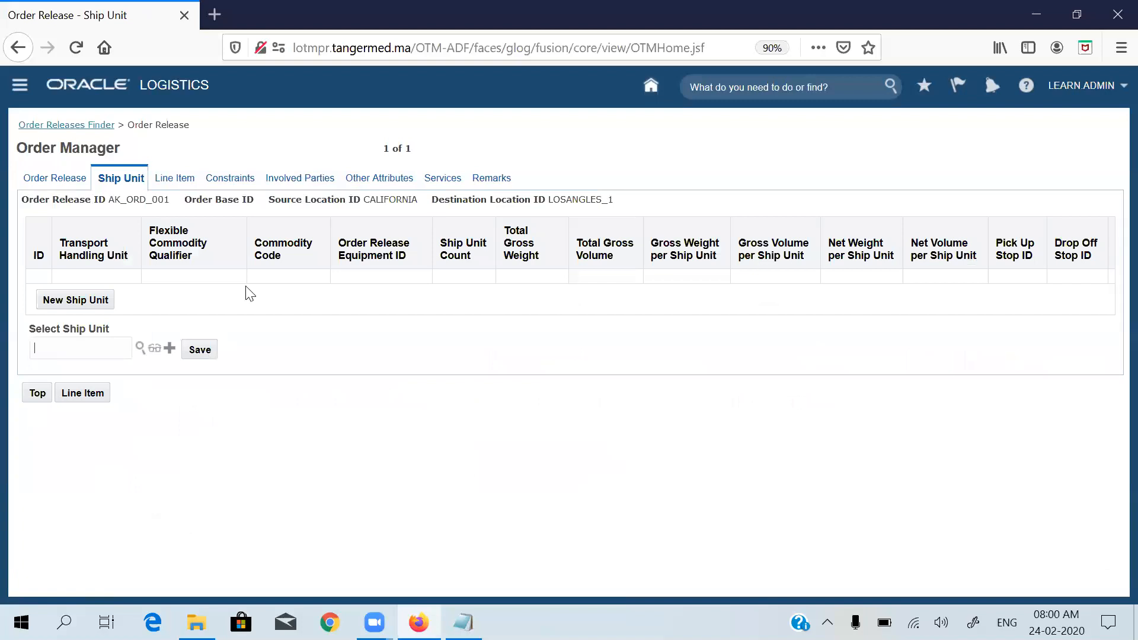
{"action": "left_click", "coordinate": [73, 304]}
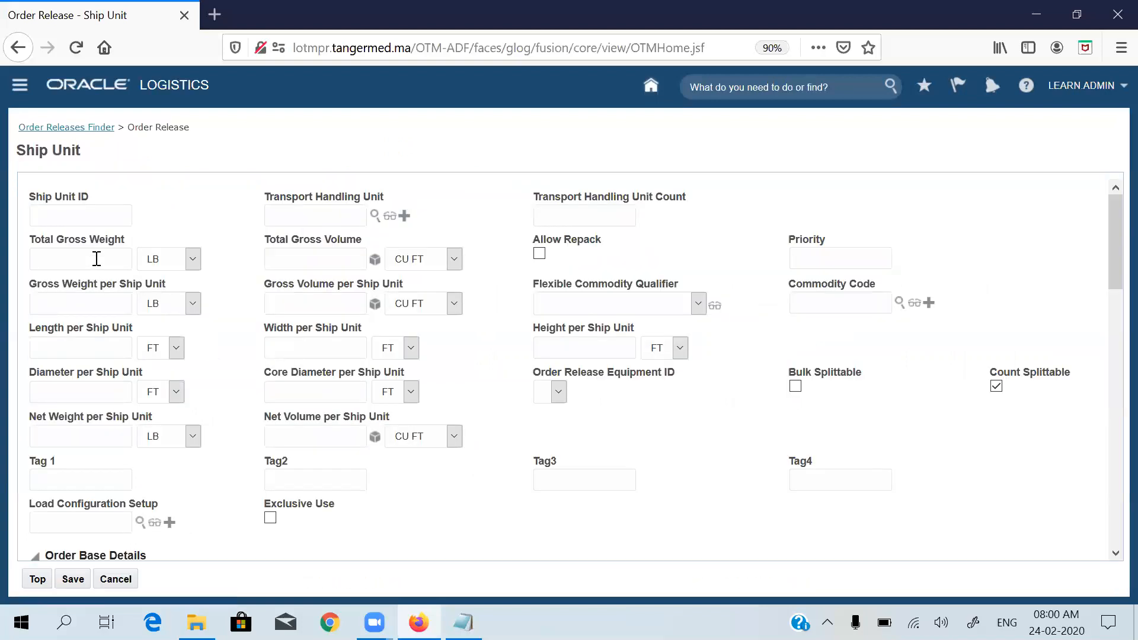
{"action": "left_click", "coordinate": [374, 216]}
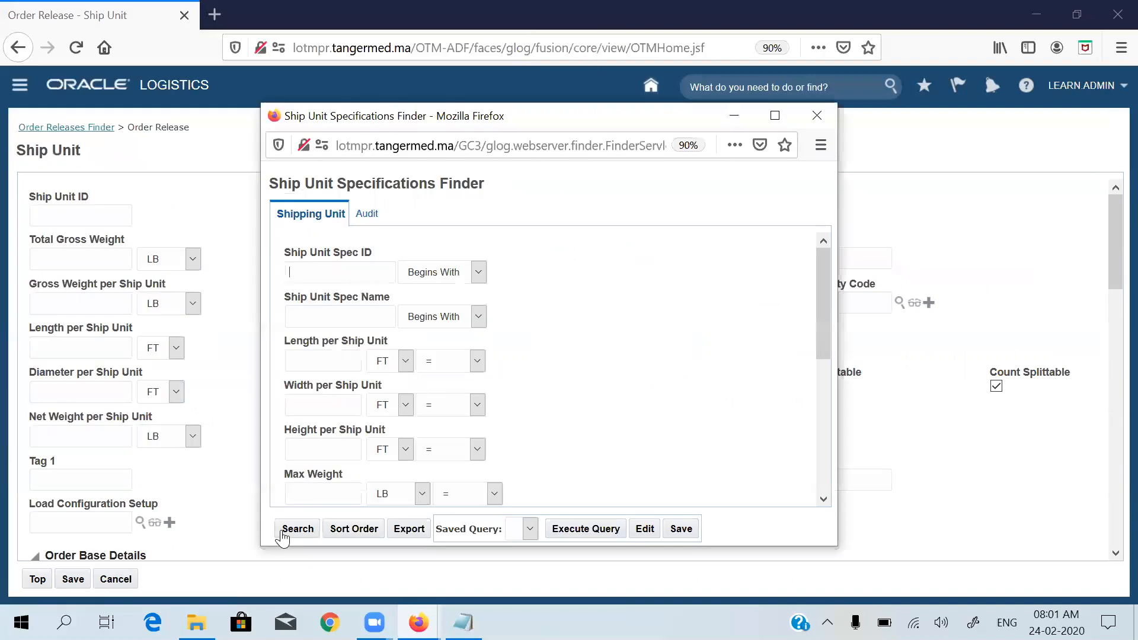
{"action": "left_click", "coordinate": [297, 528]}
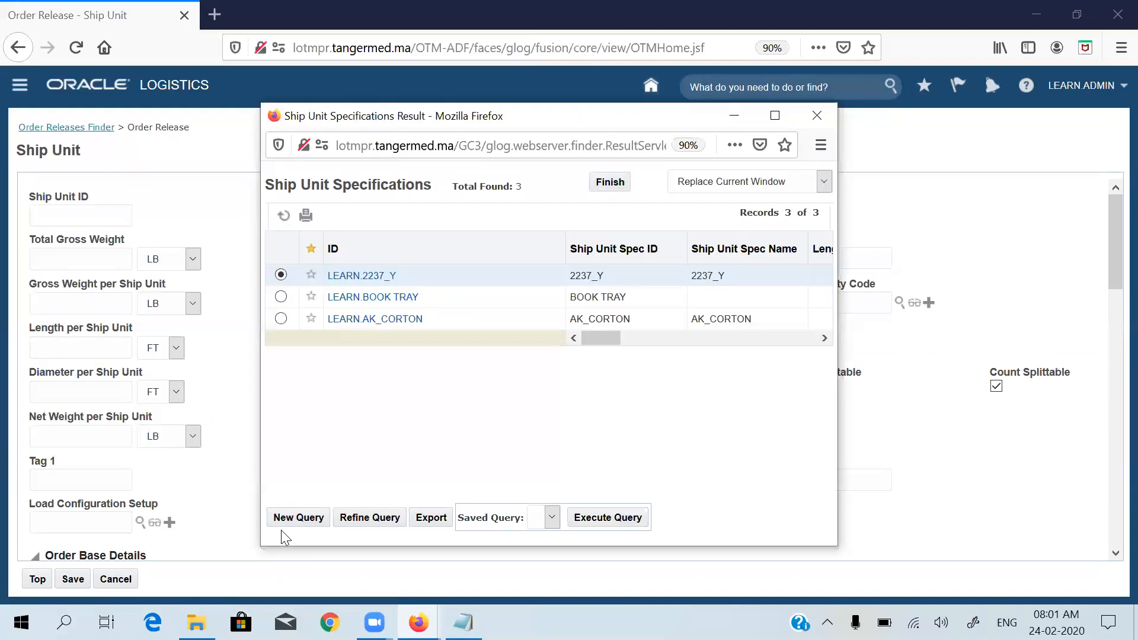
{"action": "left_click", "coordinate": [281, 319]}
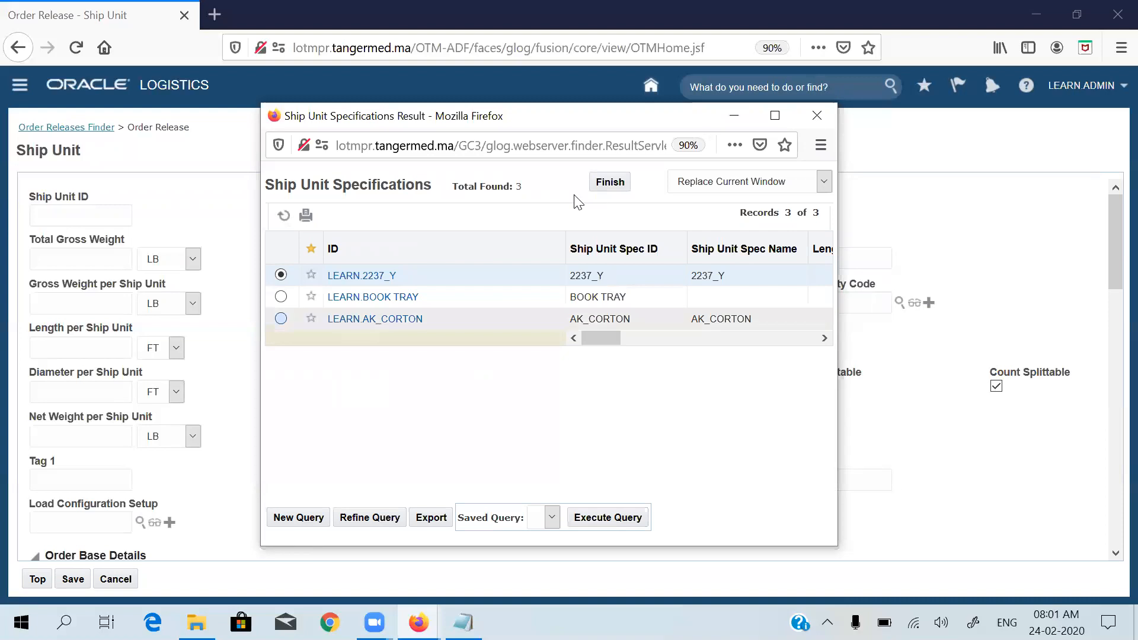
{"action": "left_click", "coordinate": [611, 184]}
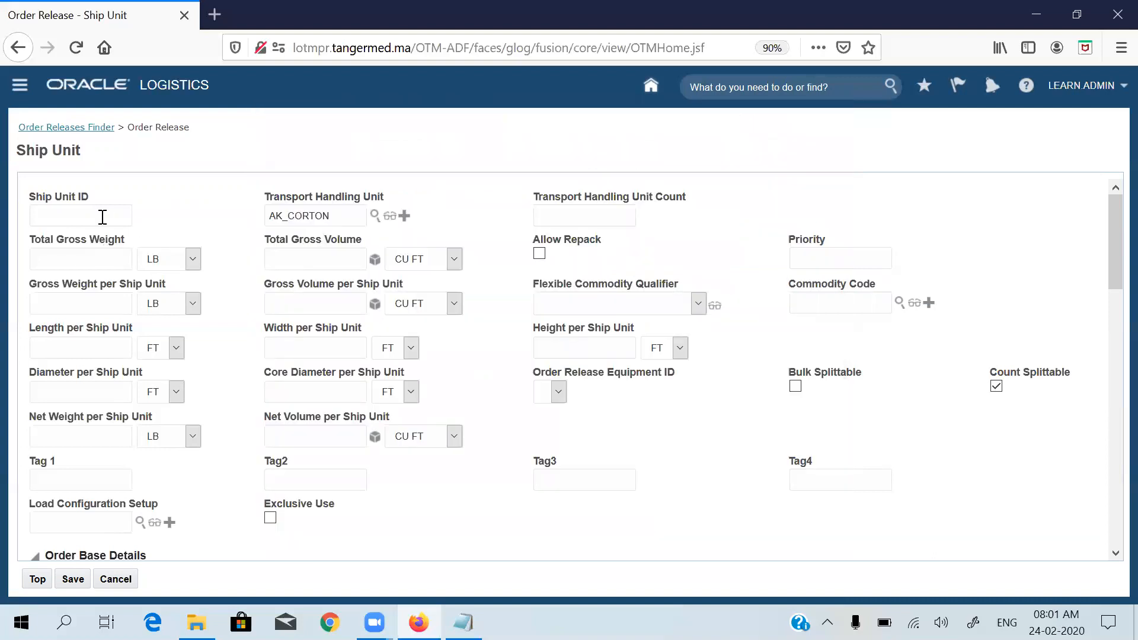
Step: Save the ship unit with a handling unit count of 10, total gross weight 1000 LB and total gross volume 1000 CU FT
{"action": "left_click", "coordinate": [620, 219]}
{"action": "type", "text": "10"}
{"action": "type", "text": "100"}
{"action": "type", "text": "0"}
{"action": "type", "text": "1"}
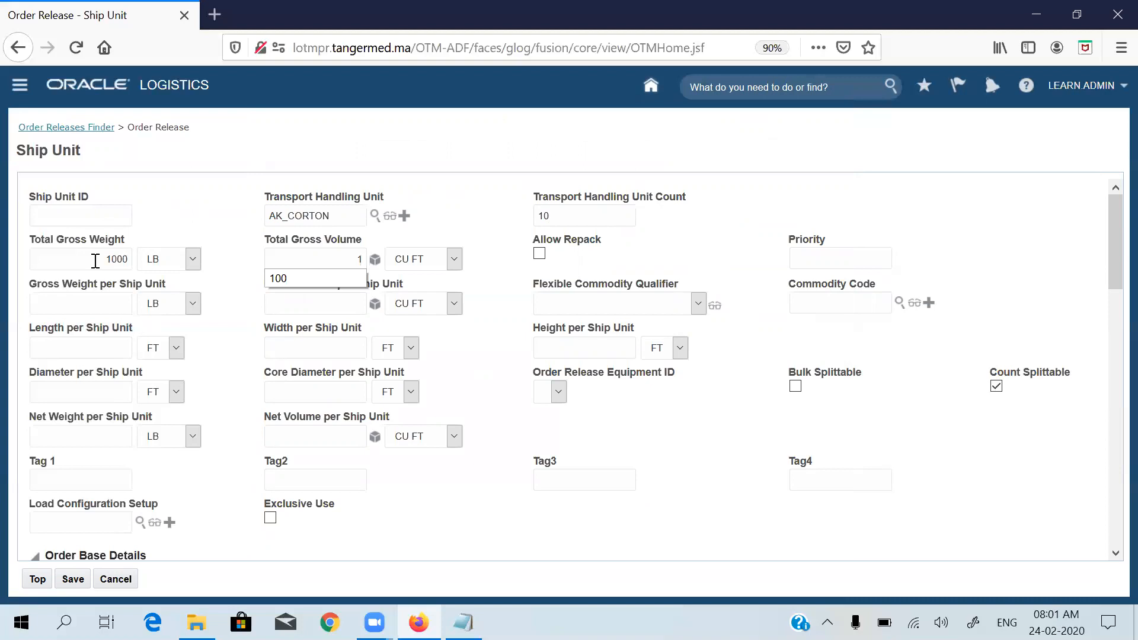
{"action": "type", "text": "000"}
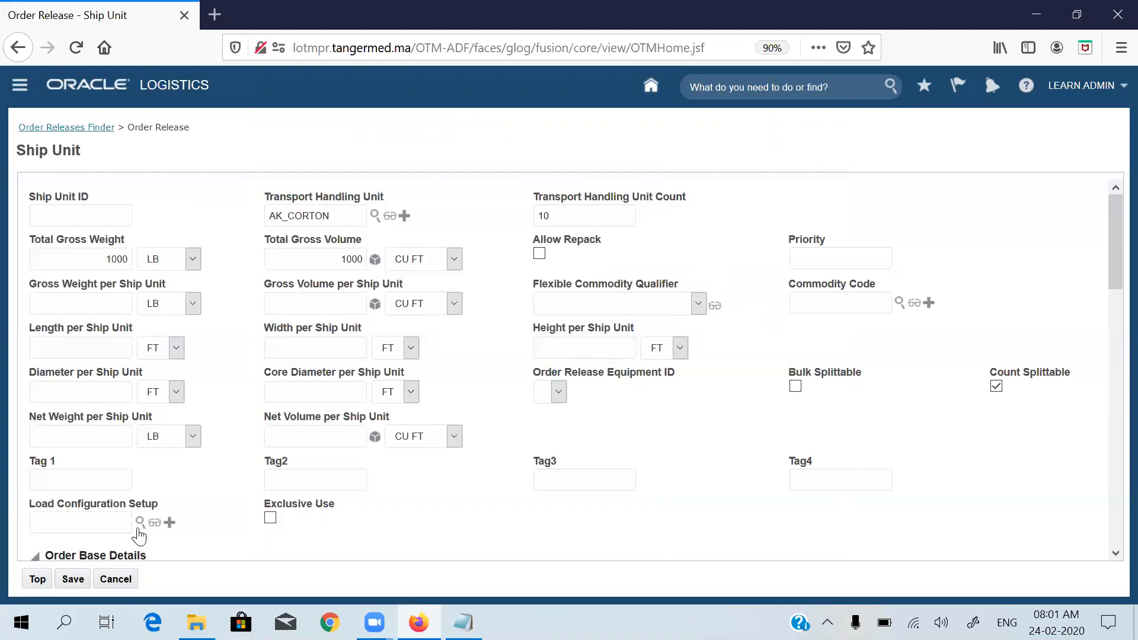
{"action": "left_click", "coordinate": [73, 581]}
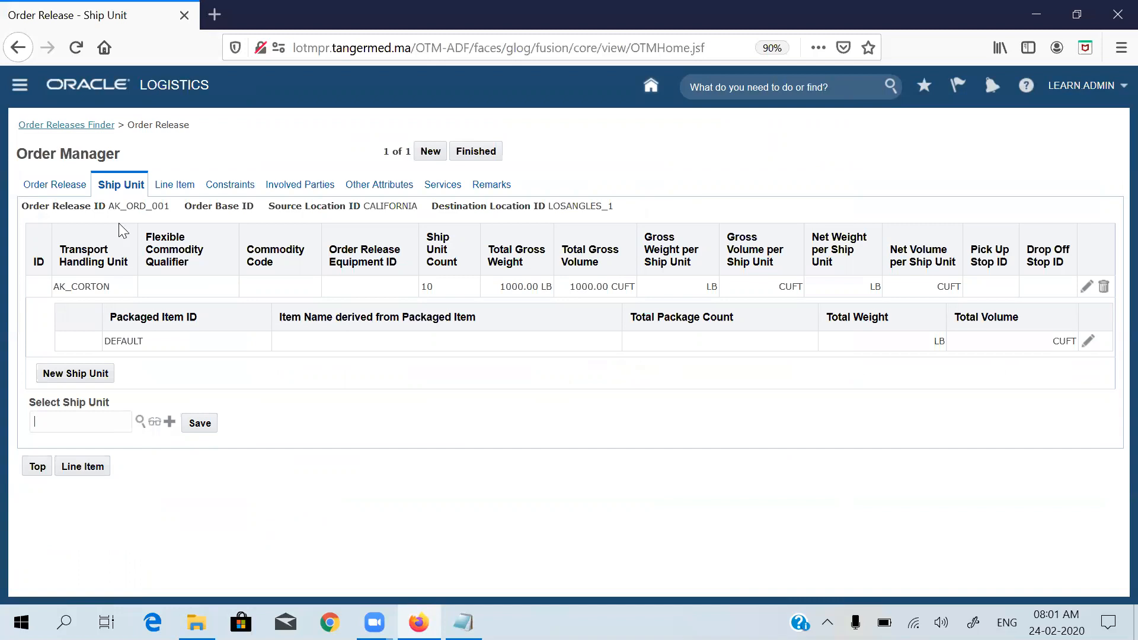
Step: Finish creating the order release and reopen the created record for editing
{"action": "left_click", "coordinate": [486, 154]}
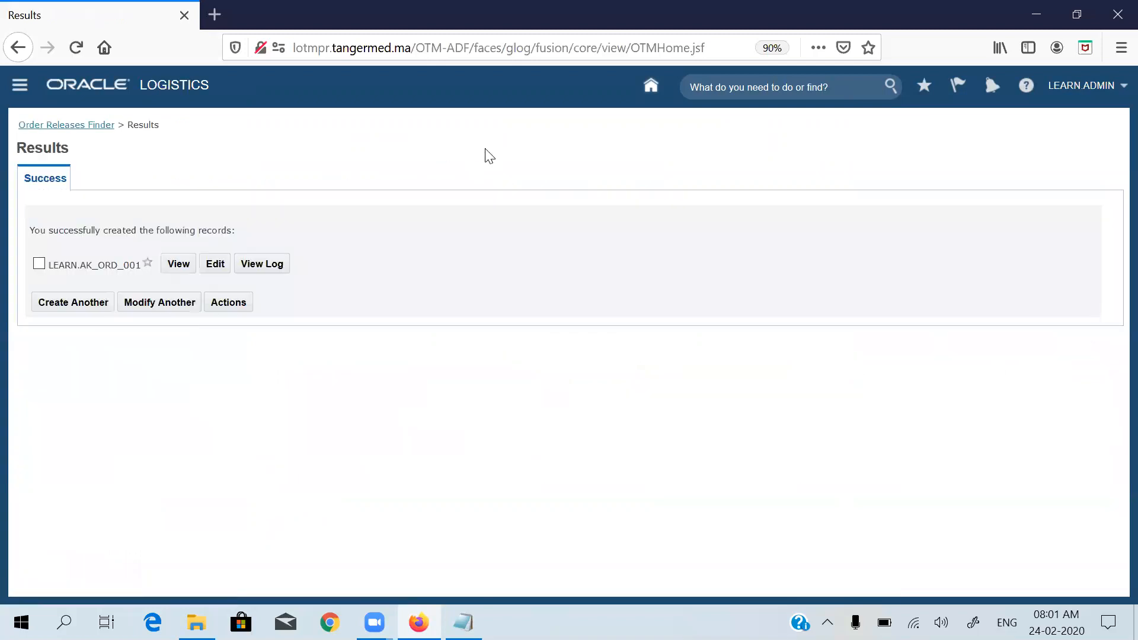
{"action": "left_click", "coordinate": [214, 271]}
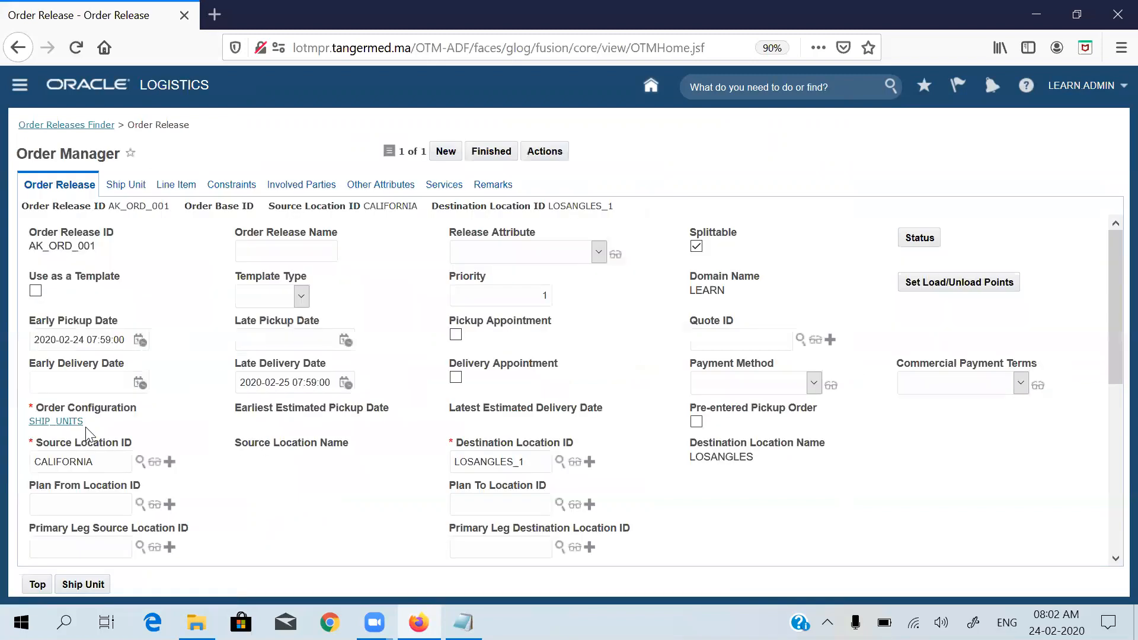
Step: Start another new order release and set its Order Release ID to AK_ORD_002
{"action": "left_click_drag", "start_coordinate": [90, 424], "coordinate": [27, 425]}
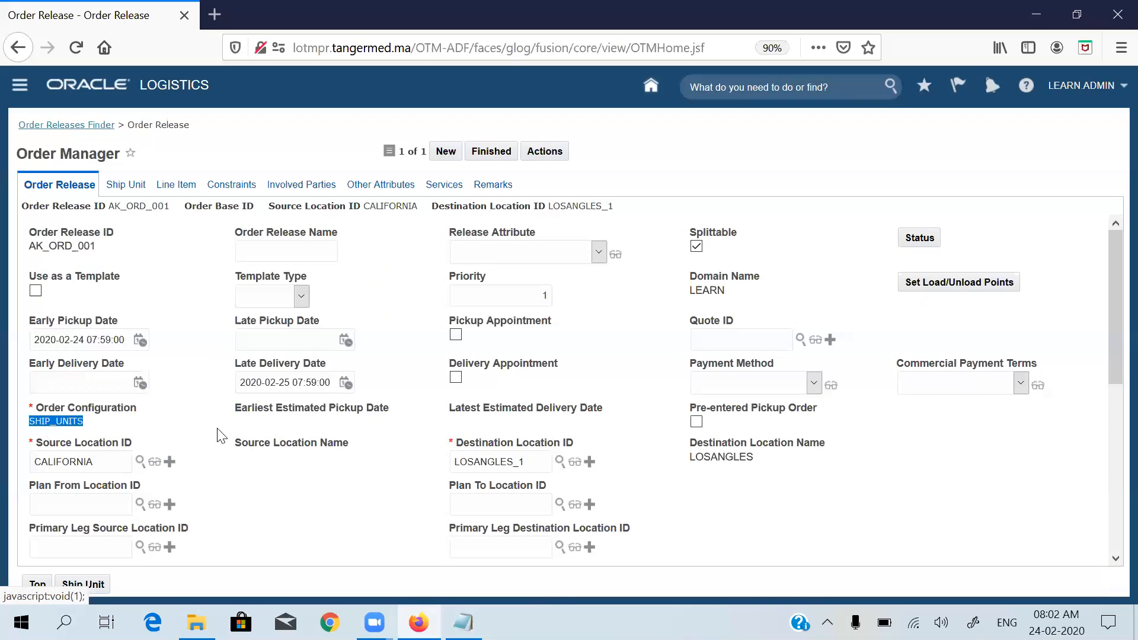
{"action": "left_click", "coordinate": [650, 87]}
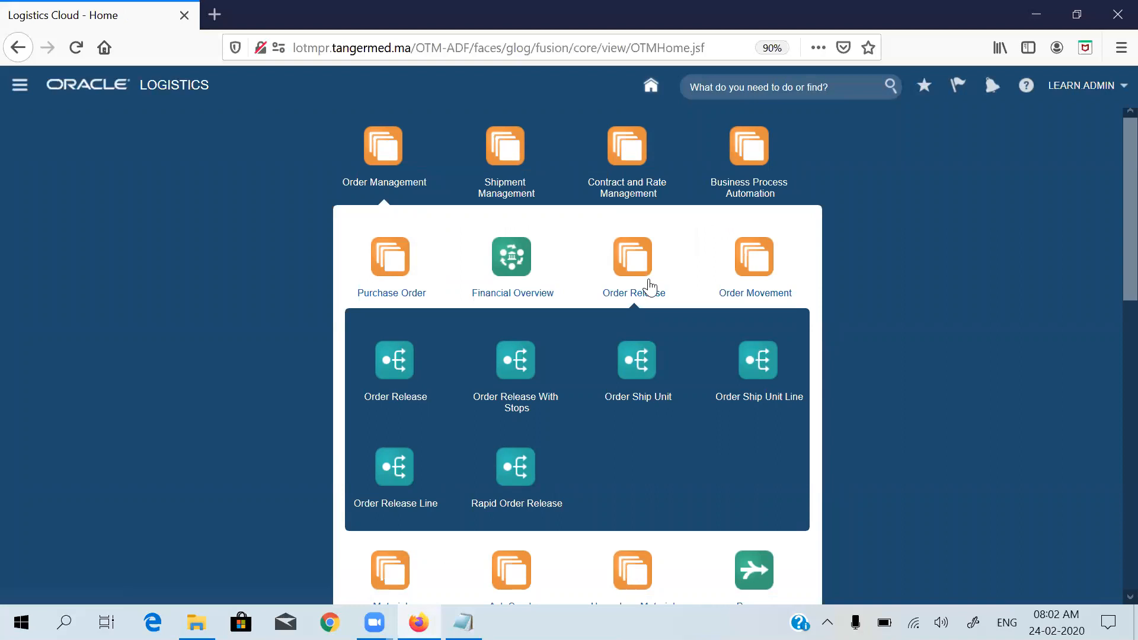
{"action": "left_click", "coordinate": [391, 368]}
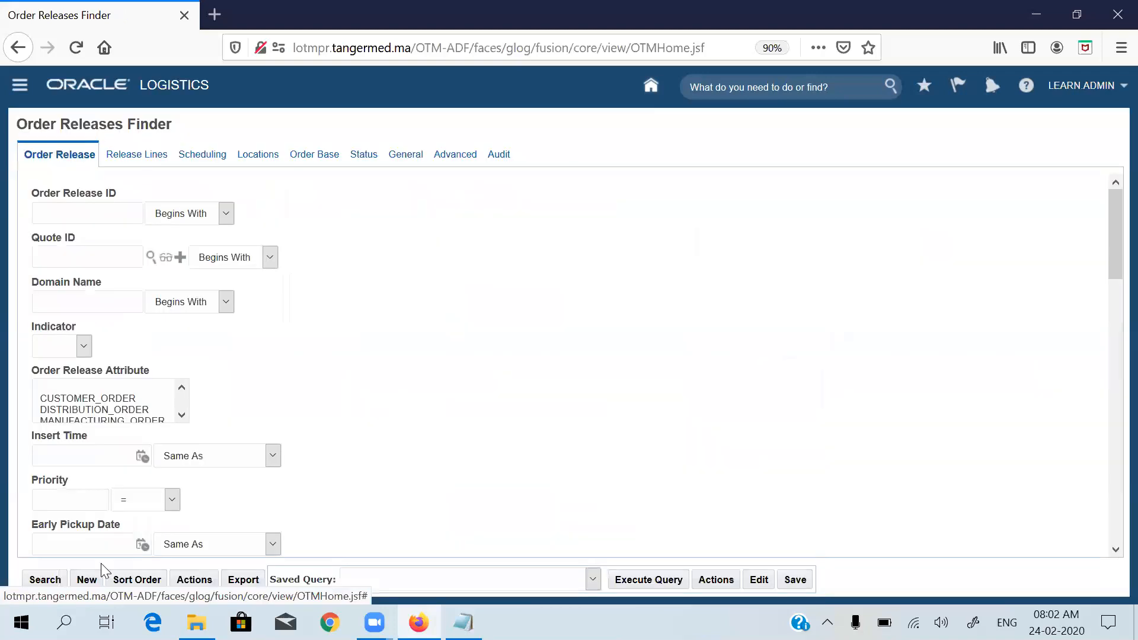
{"action": "left_click", "coordinate": [87, 580]}
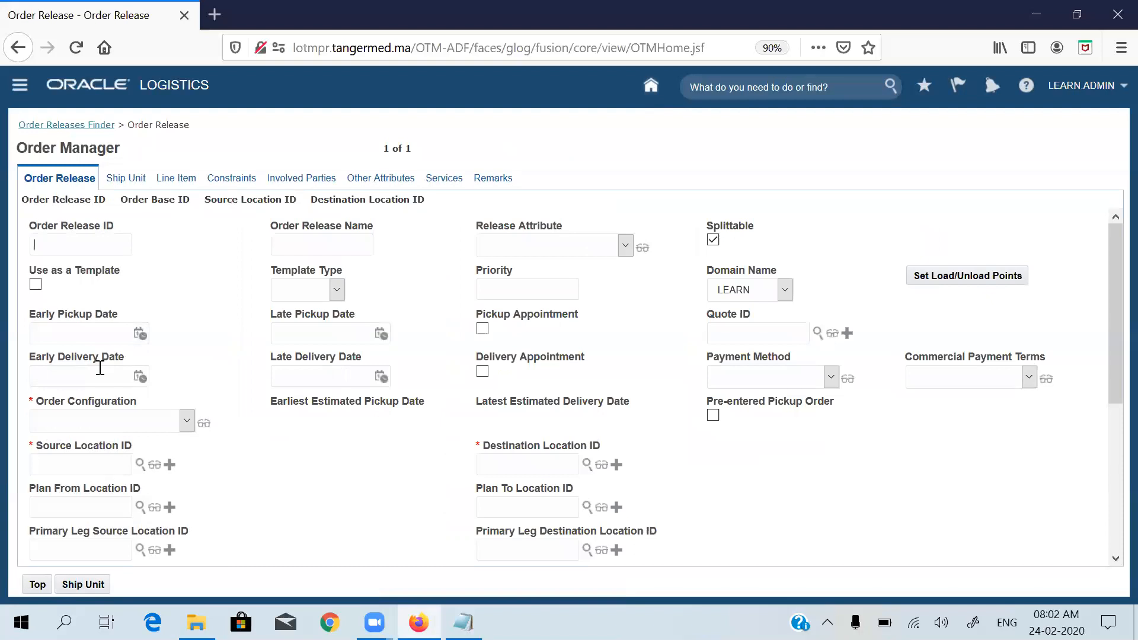
{"action": "type", "text": "AK"}
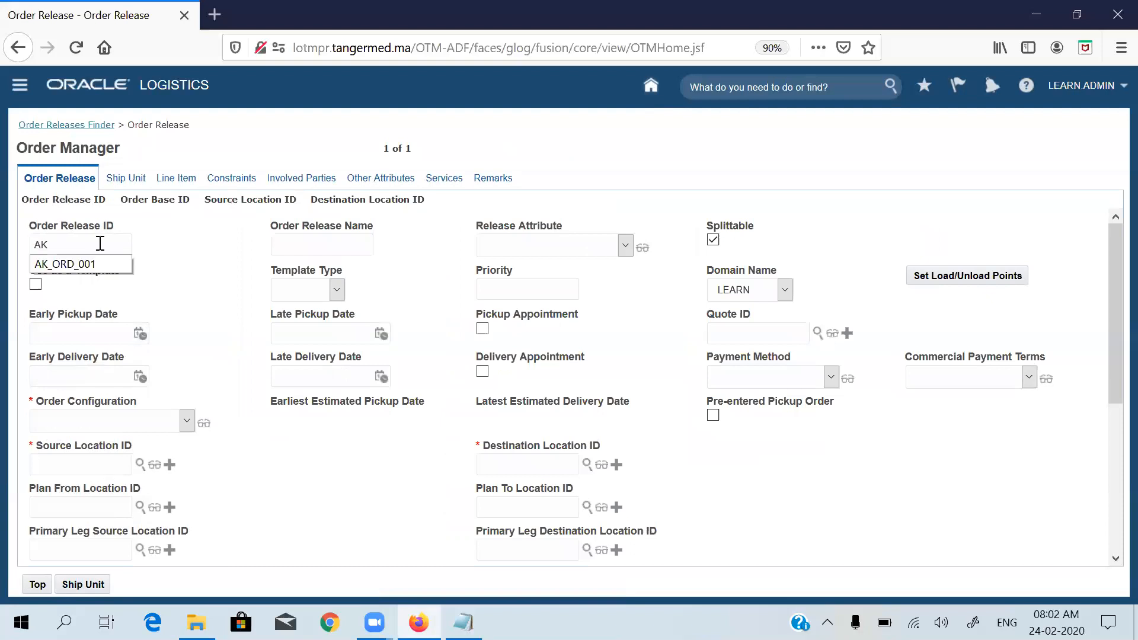
{"action": "type", "text": "_"}
{"action": "left_click", "coordinate": [90, 270]}
{"action": "key", "text": "BackSpace"}
{"action": "type", "text": "2"}
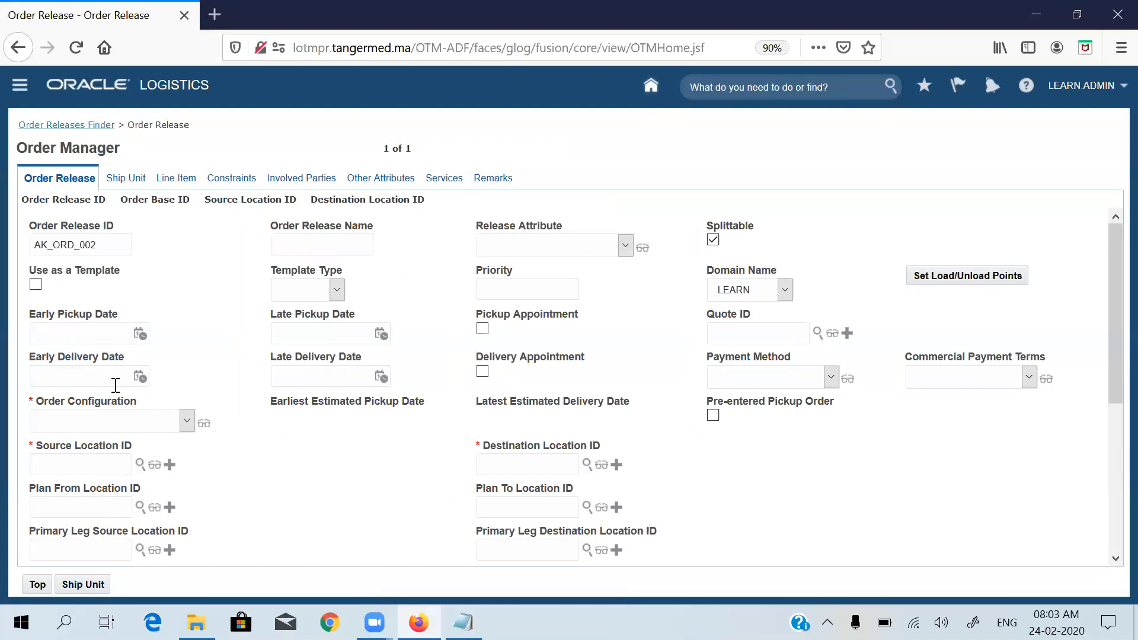
Step: Set the order configuration to ONE_TO_ONE and reuse the release ID AK_ORD_002 as the order release name
{"action": "left_click", "coordinate": [93, 422]}
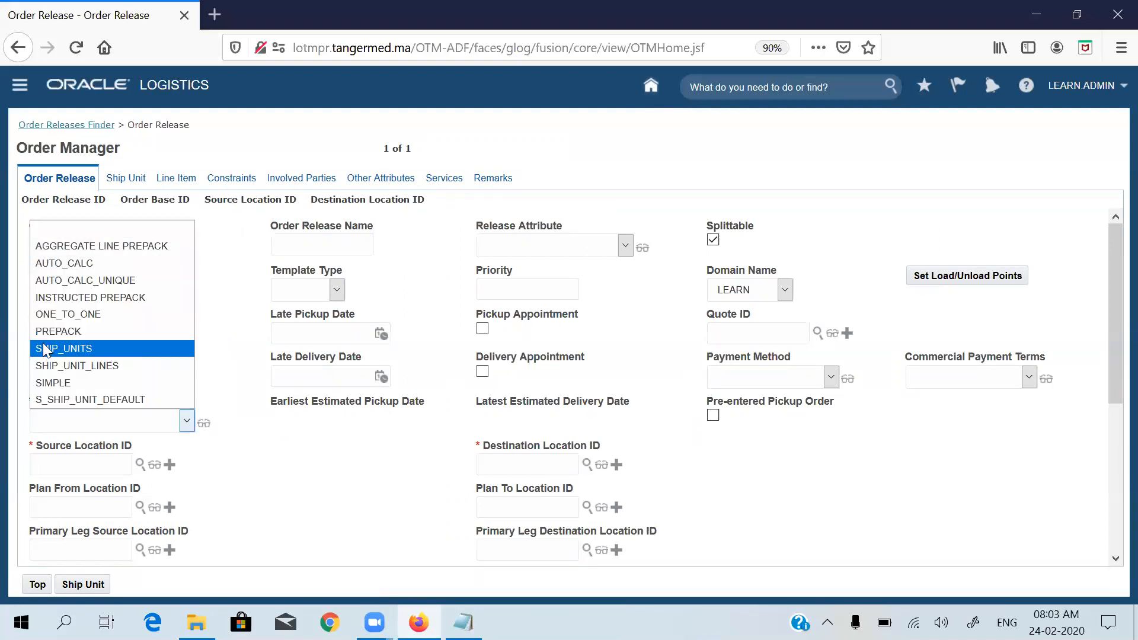
{"action": "left_click", "coordinate": [93, 314]}
{"action": "left_click", "coordinate": [99, 245]}
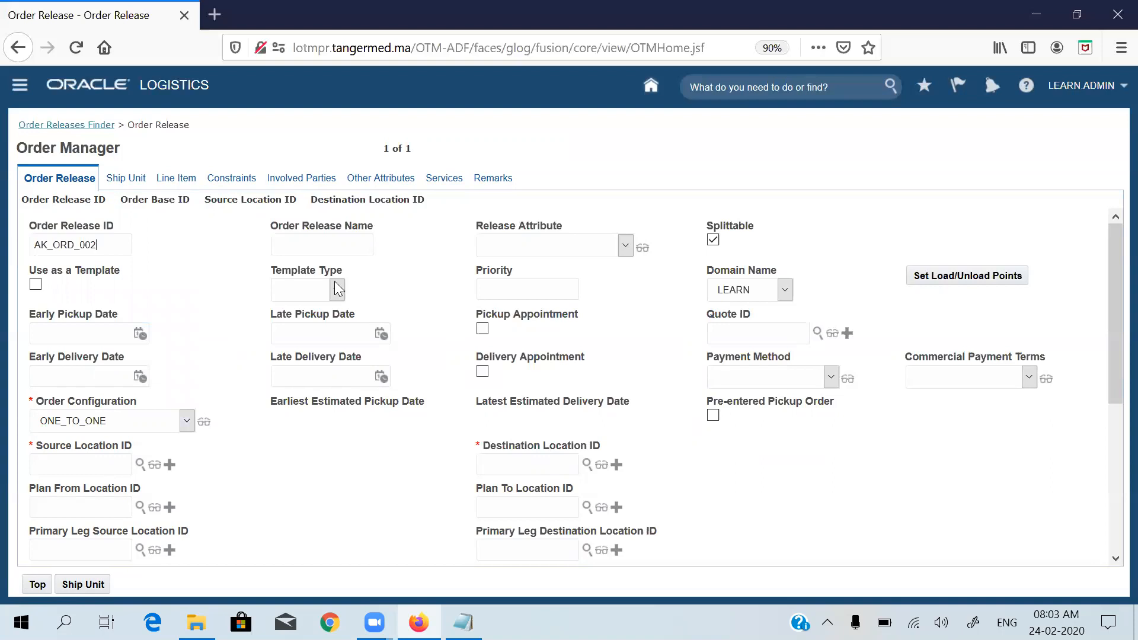
{"action": "key", "text": "ctrl+a"}
{"action": "key", "text": "ctrl+c"}
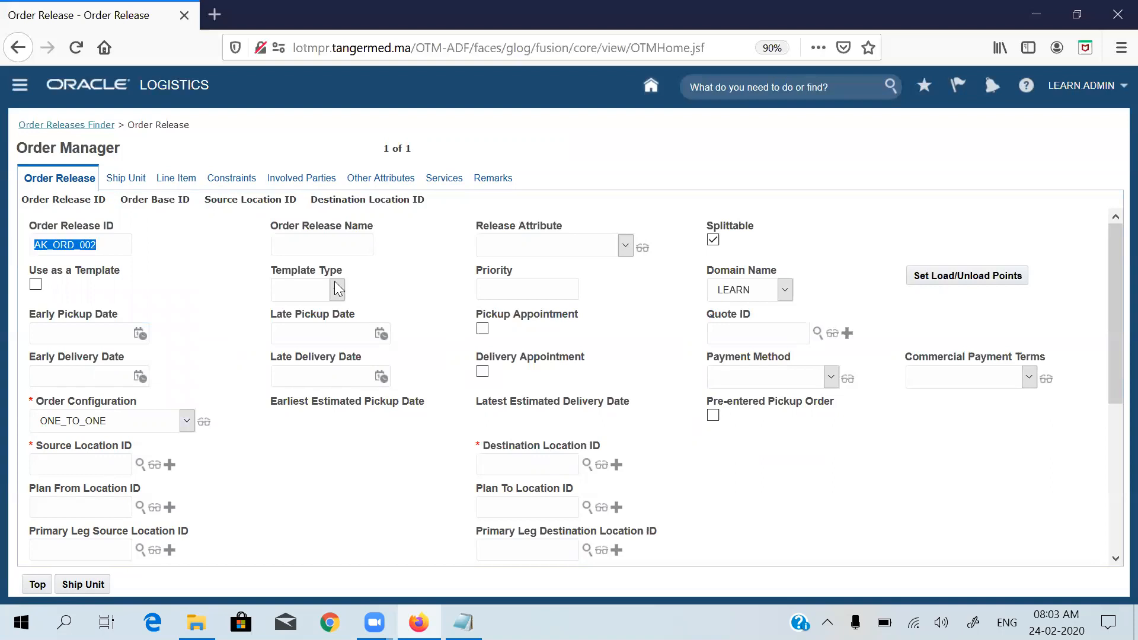
{"action": "left_click", "coordinate": [351, 244]}
{"action": "key", "text": "ctrl+v"}
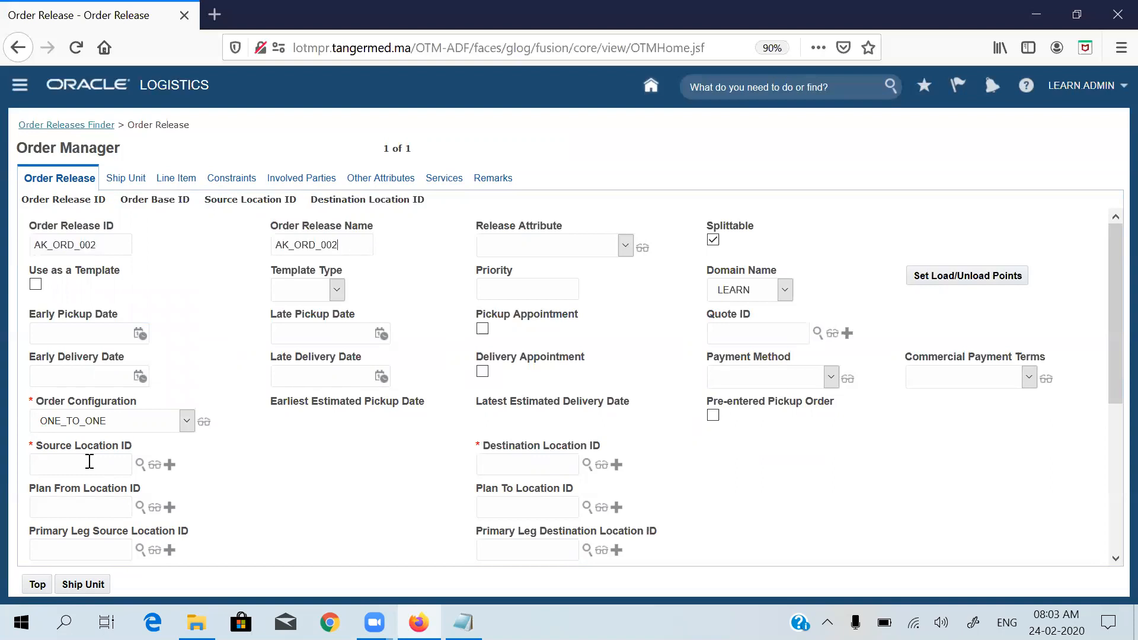
Step: Set the source location to CALIFORNIA and the destination location to LOSANGLES_1
{"action": "type", "text": "CALFR"}
{"action": "key", "text": "BackSpace"}
{"action": "key", "text": "BackSpace"}
{"action": "left_click", "coordinate": [71, 494]}
{"action": "left_click", "coordinate": [507, 470]}
{"action": "type", "text": "LOS"}
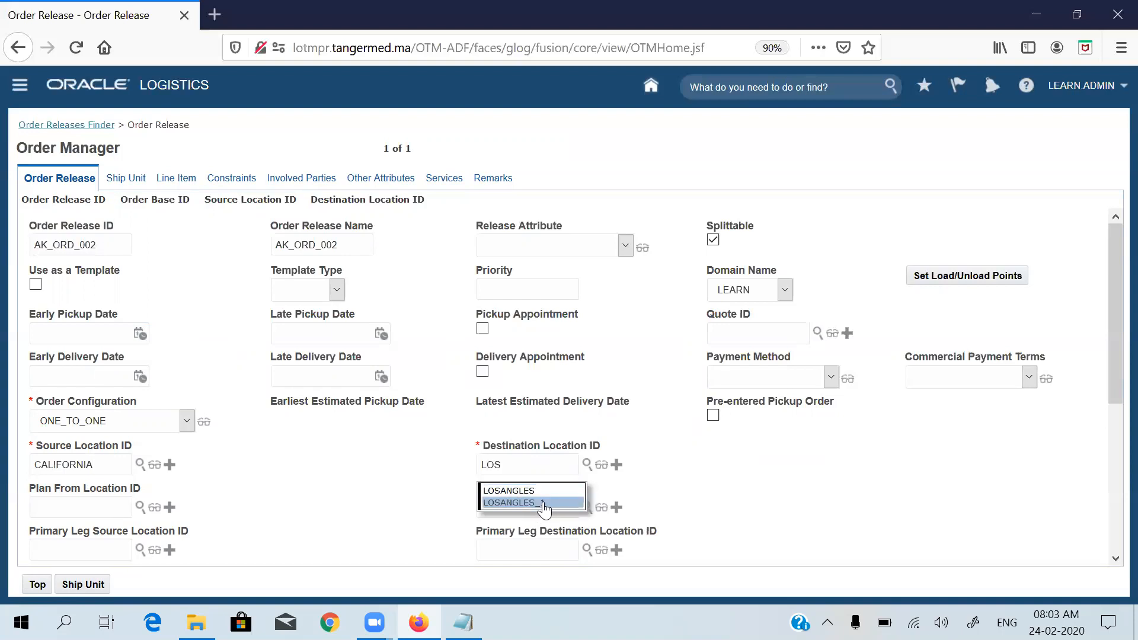
{"action": "left_click", "coordinate": [543, 508]}
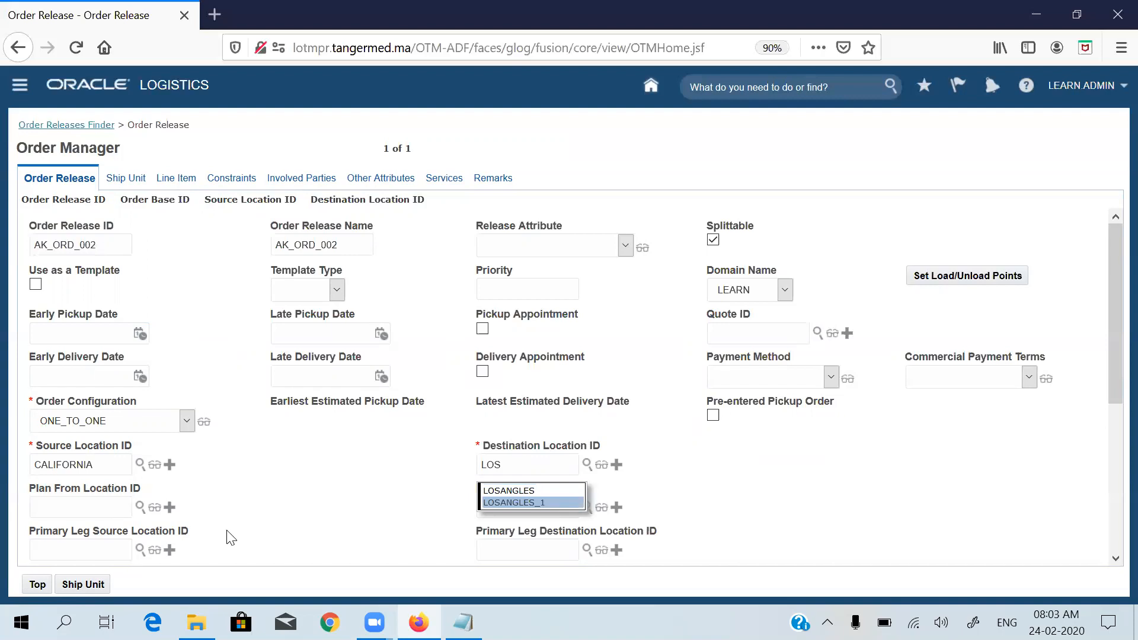
Step: Add a new line item to the order and look up AK_000011 as its packaged item
{"action": "left_click", "coordinate": [91, 595]}
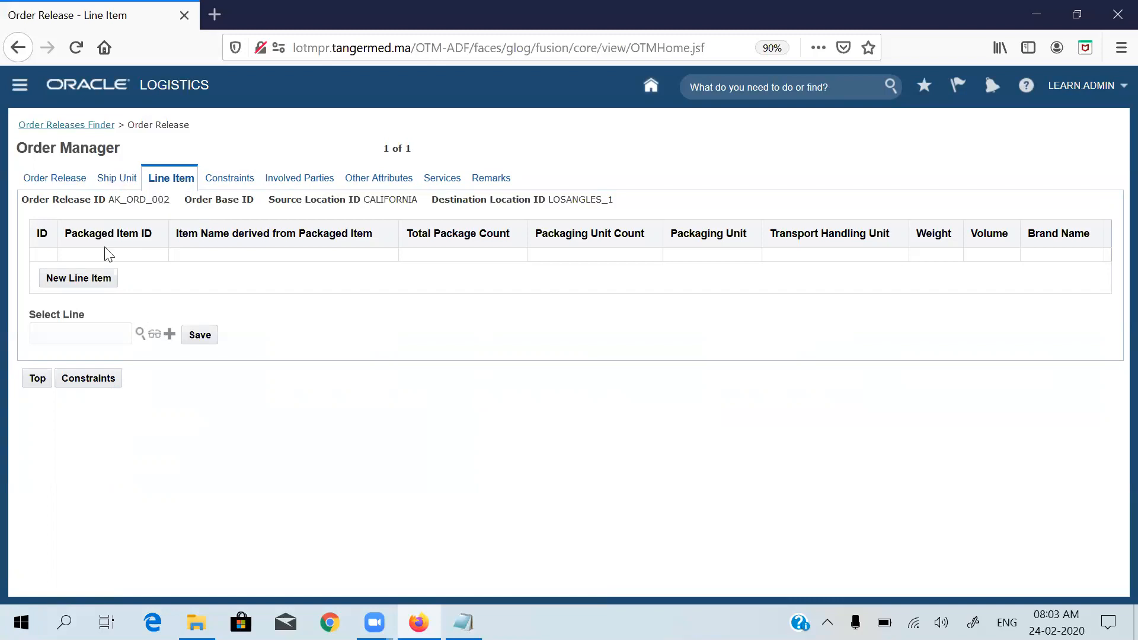
{"action": "left_click", "coordinate": [90, 279]}
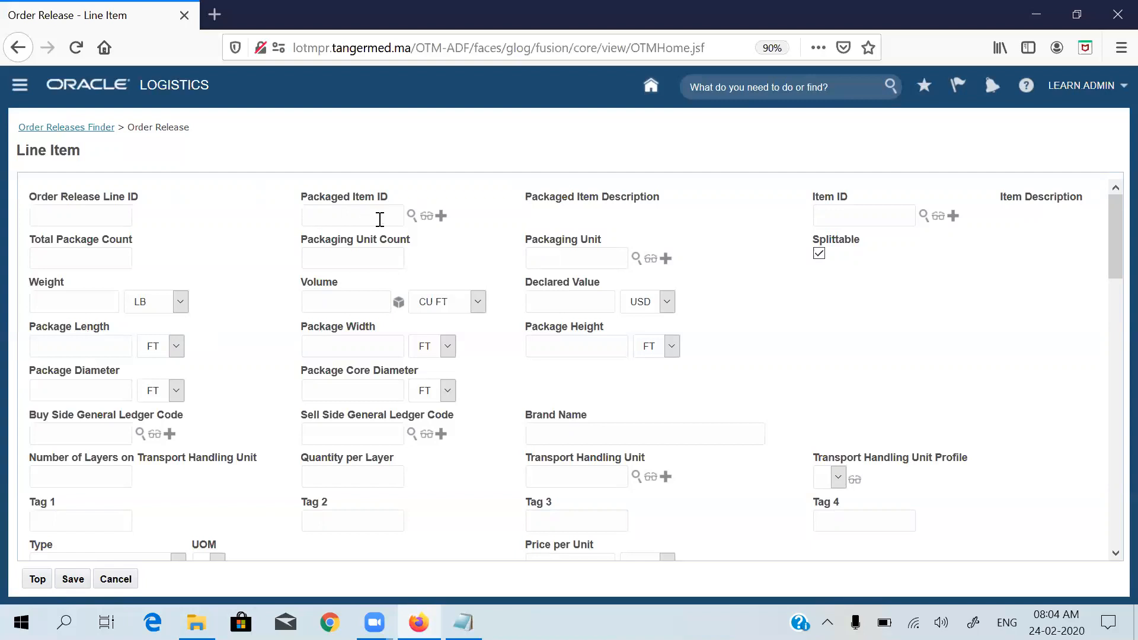
{"action": "left_click", "coordinate": [424, 215]}
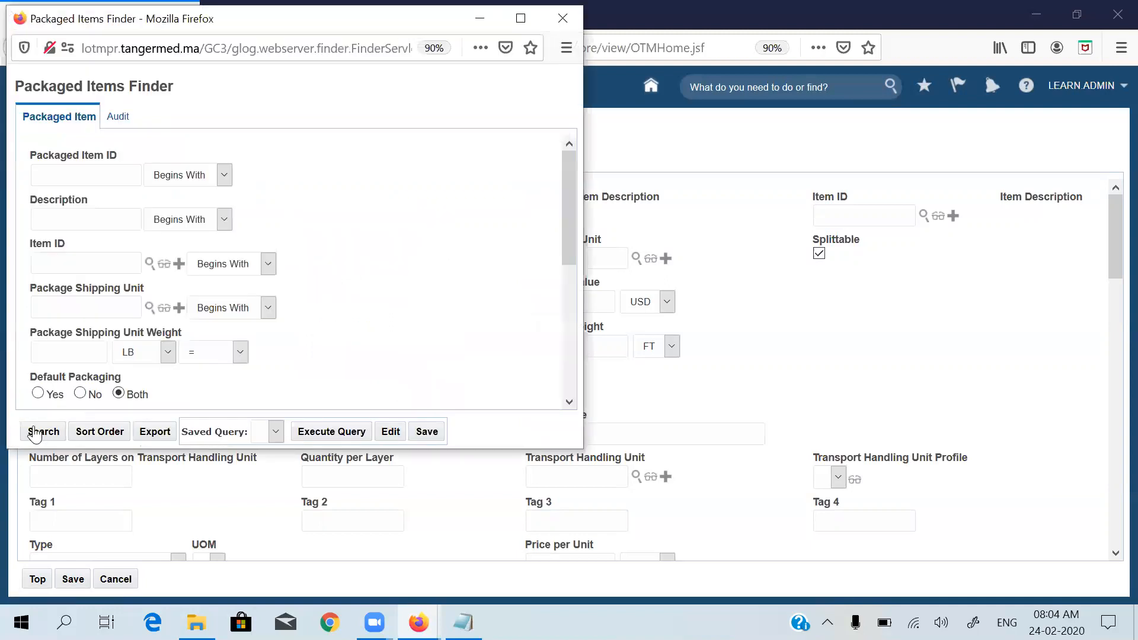
{"action": "left_click", "coordinate": [35, 434]}
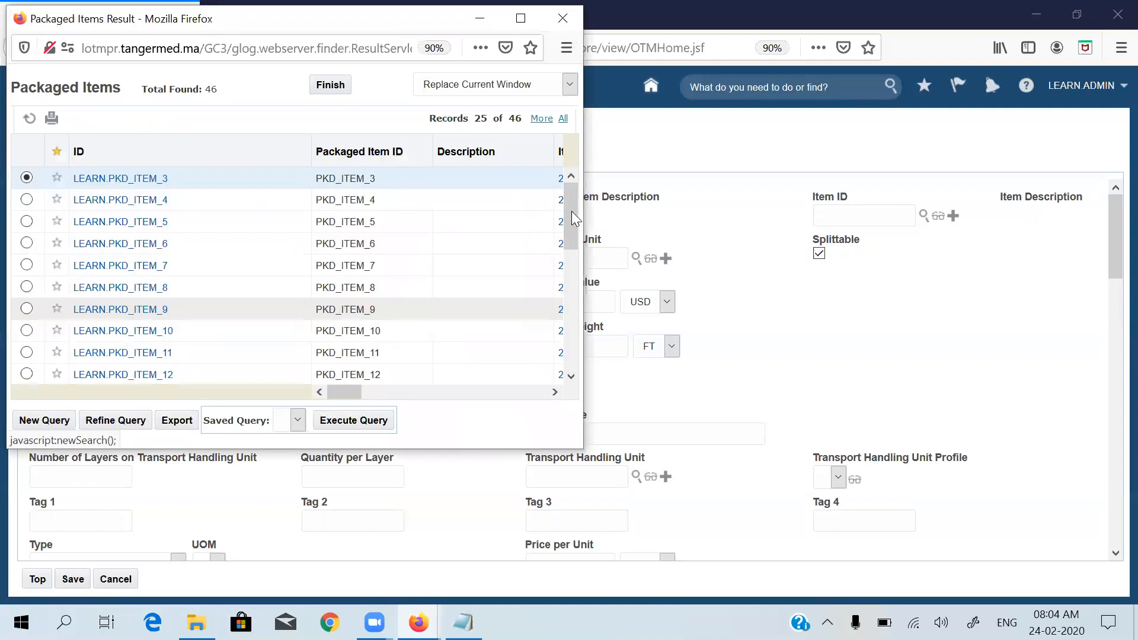
{"action": "scroll", "coordinate": [140, 373], "scroll_direction": "down", "scroll_amount": 5}
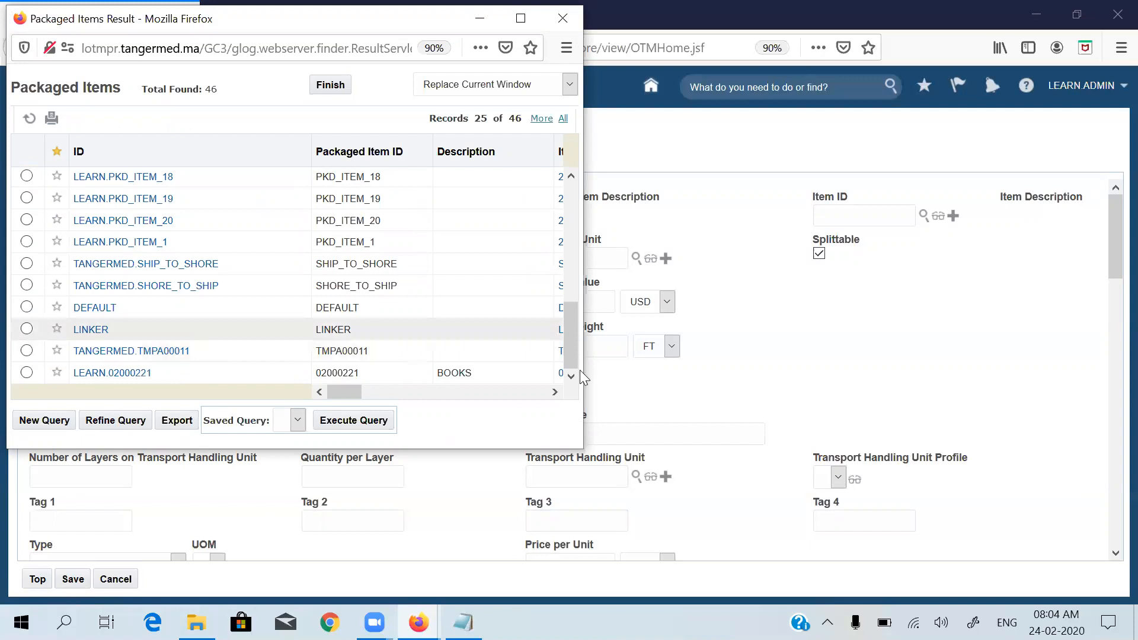
{"action": "left_click", "coordinate": [562, 119]}
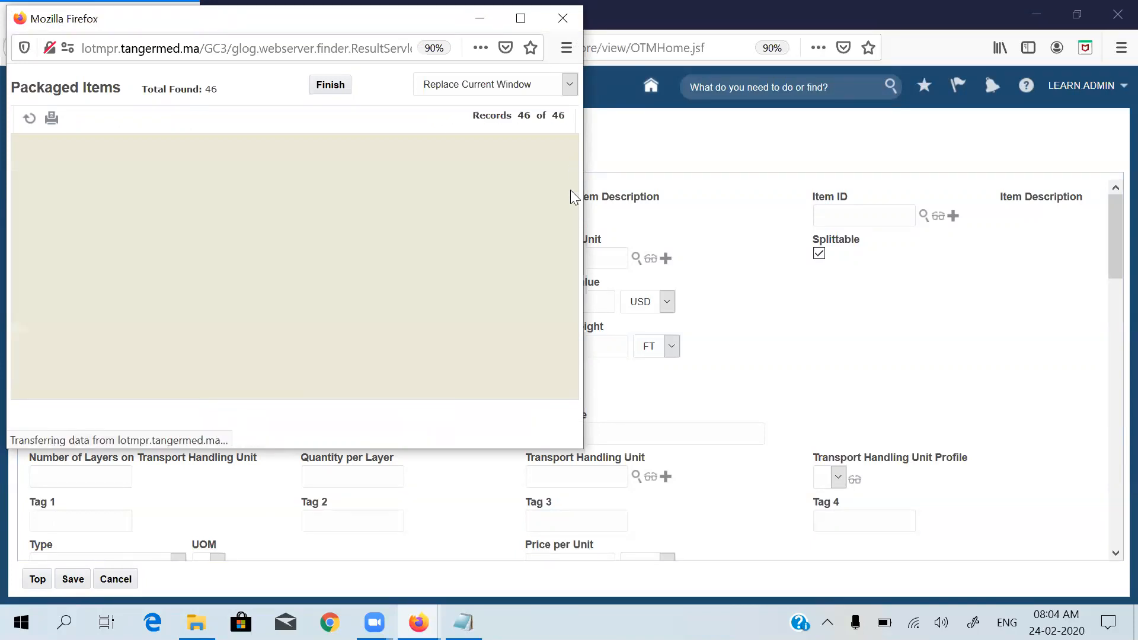
{"action": "left_click_drag", "start_coordinate": [571, 190], "coordinate": [573, 338]}
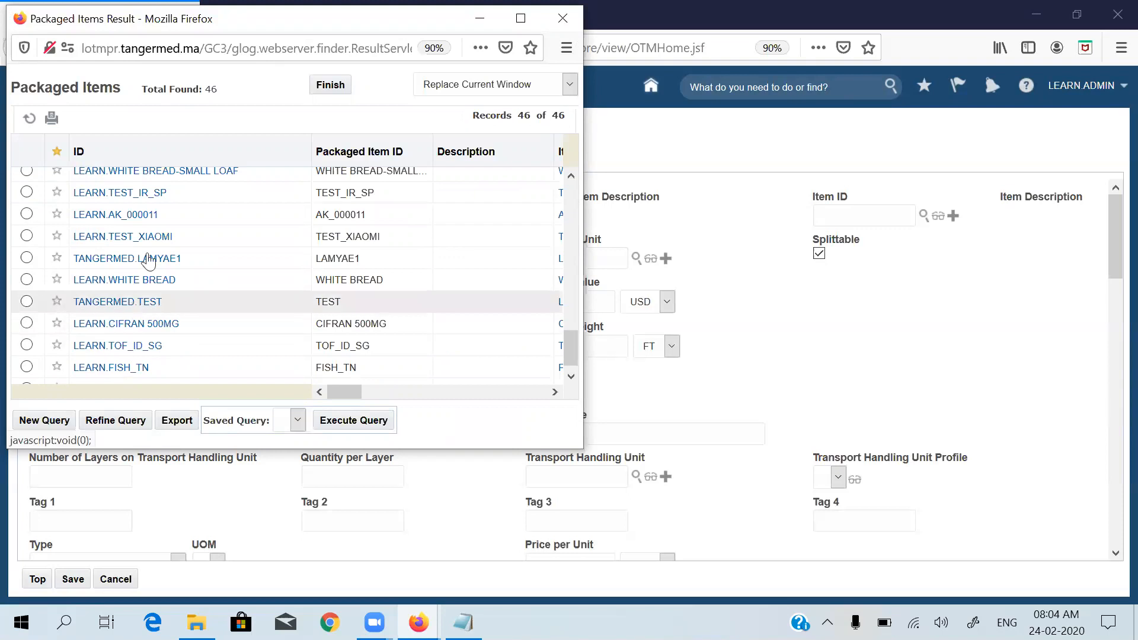
{"action": "left_click", "coordinate": [28, 215]}
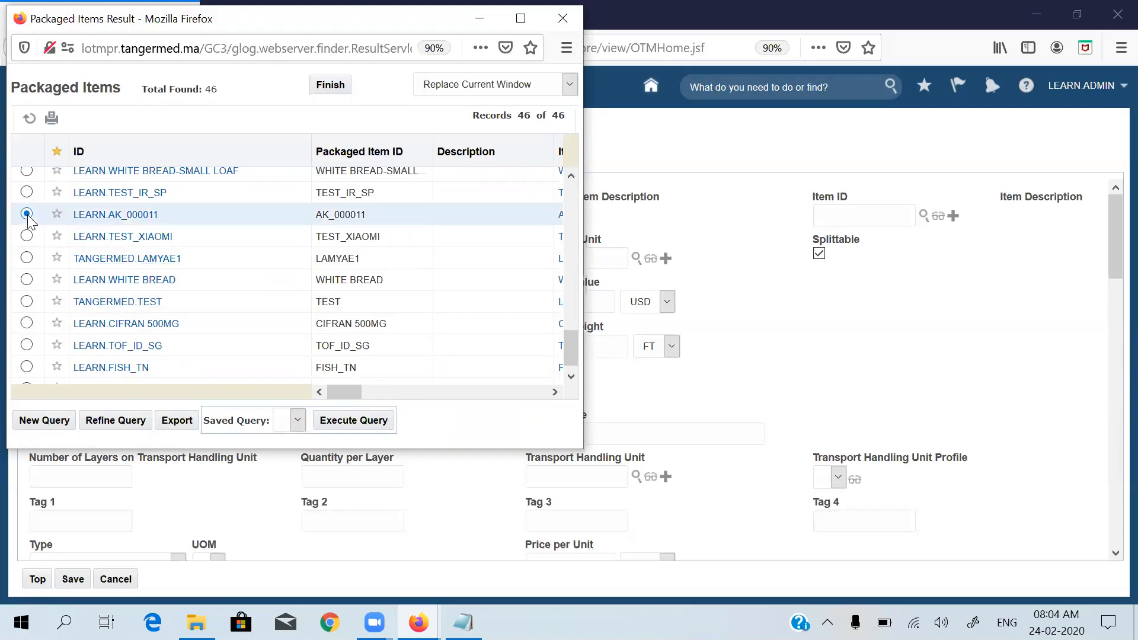
{"action": "left_click", "coordinate": [342, 90]}
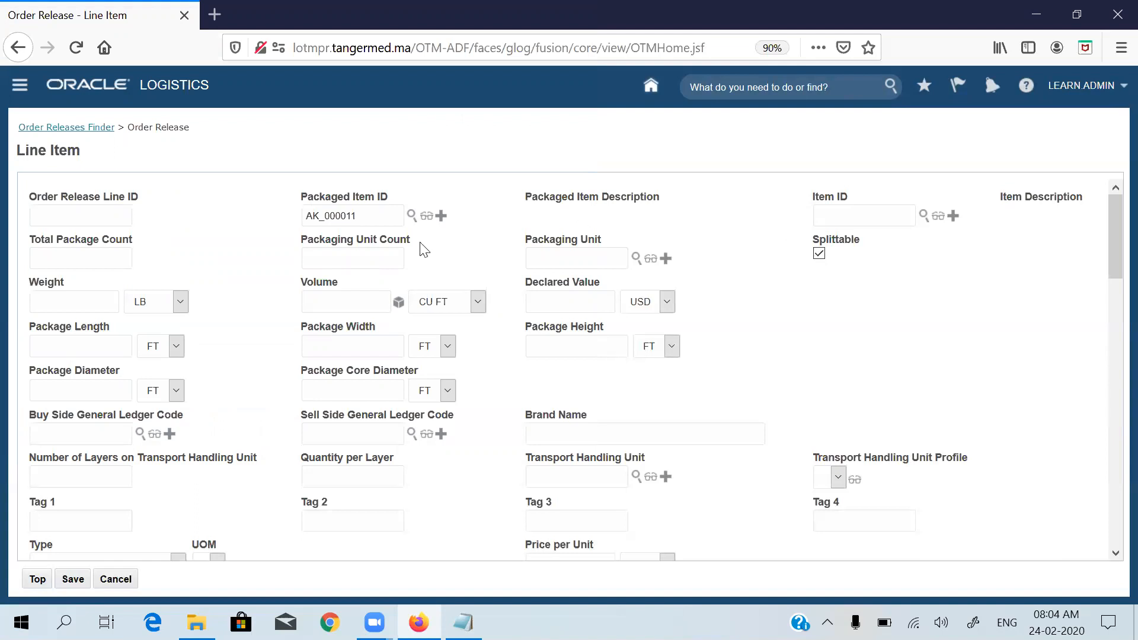
Step: Copy the packaged item ID AK_000011 into the line's Item ID
{"action": "double_click", "coordinate": [304, 216]}
{"action": "key", "text": "ctrl+c"}
{"action": "left_click", "coordinate": [875, 215]}
{"action": "key", "text": "ctrl+v"}
Step: Set the line item's total package count to 10, weight to 1500 LB and volume to 1600 CU FT
{"action": "left_click", "coordinate": [104, 250]}
{"action": "type", "text": "10"}
{"action": "left_click", "coordinate": [103, 303]}
{"action": "type", "text": "100"}
{"action": "key", "text": "BackSpace"}
{"action": "key", "text": "BackSpace"}
{"action": "type", "text": "00"}
{"action": "key", "text": "BackSpace"}
{"action": "key", "text": "BackSpace"}
{"action": "type", "text": "500"}
{"action": "type", "text": "1"}
{"action": "type", "text": "60"}
{"action": "type", "text": "0"}
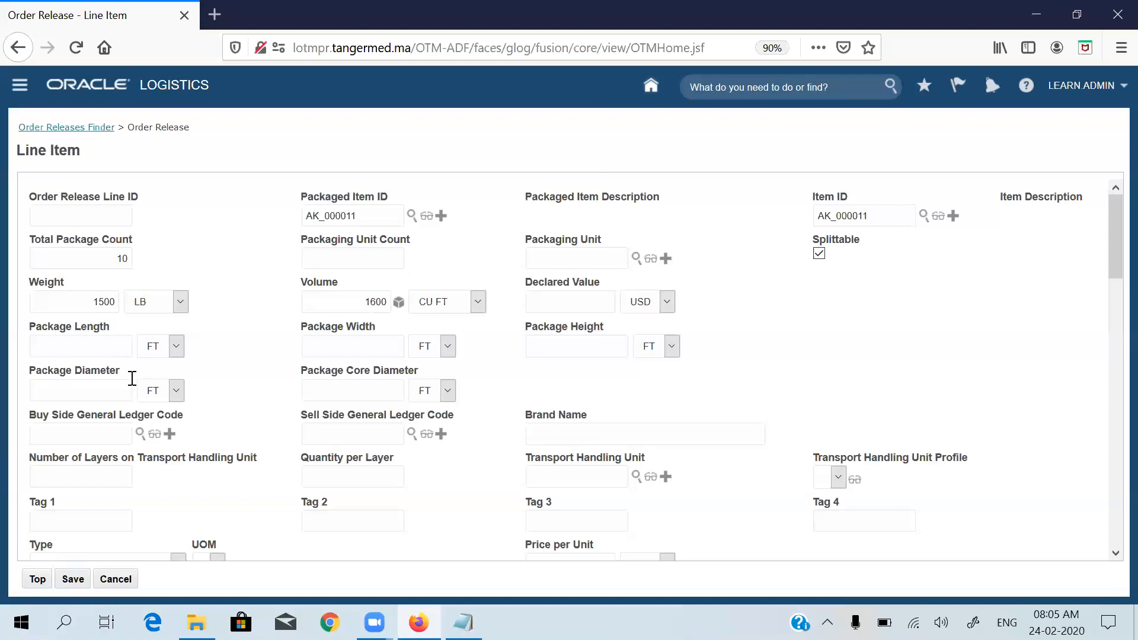
Step: Set the package length to 3 FT, width to 4 FT and height to 5 FT, and save the line item
{"action": "left_click", "coordinate": [107, 343]}
{"action": "type", "text": "3"}
{"action": "key", "text": "Tab"}
{"action": "left_click", "coordinate": [359, 338]}
{"action": "type", "text": "4"}
{"action": "left_click", "coordinate": [538, 350]}
{"action": "type", "text": "5"}
{"action": "left_click", "coordinate": [68, 585]}
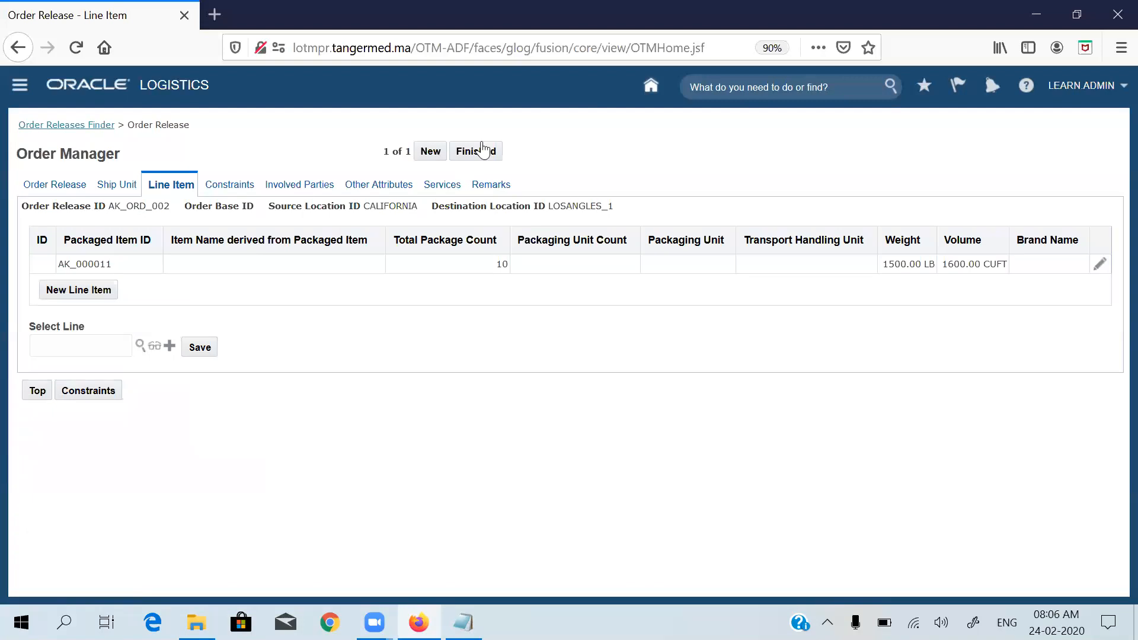
Step: Finish creating the order release and search for order releases whose ID begins with AK
{"action": "left_click", "coordinate": [472, 151]}
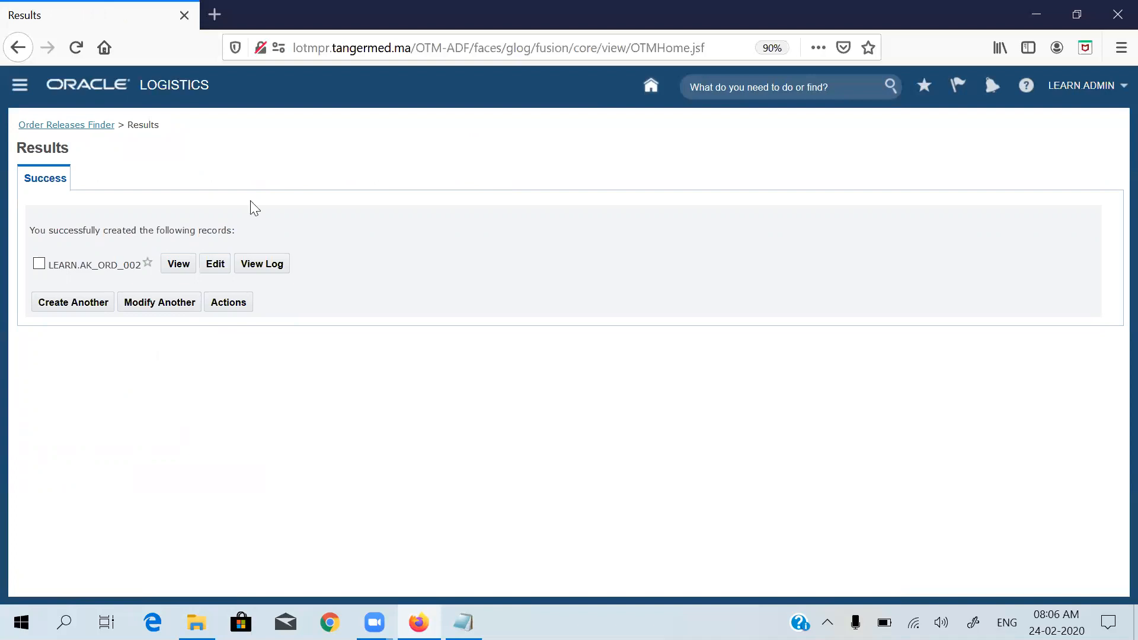
{"action": "left_click", "coordinate": [68, 126]}
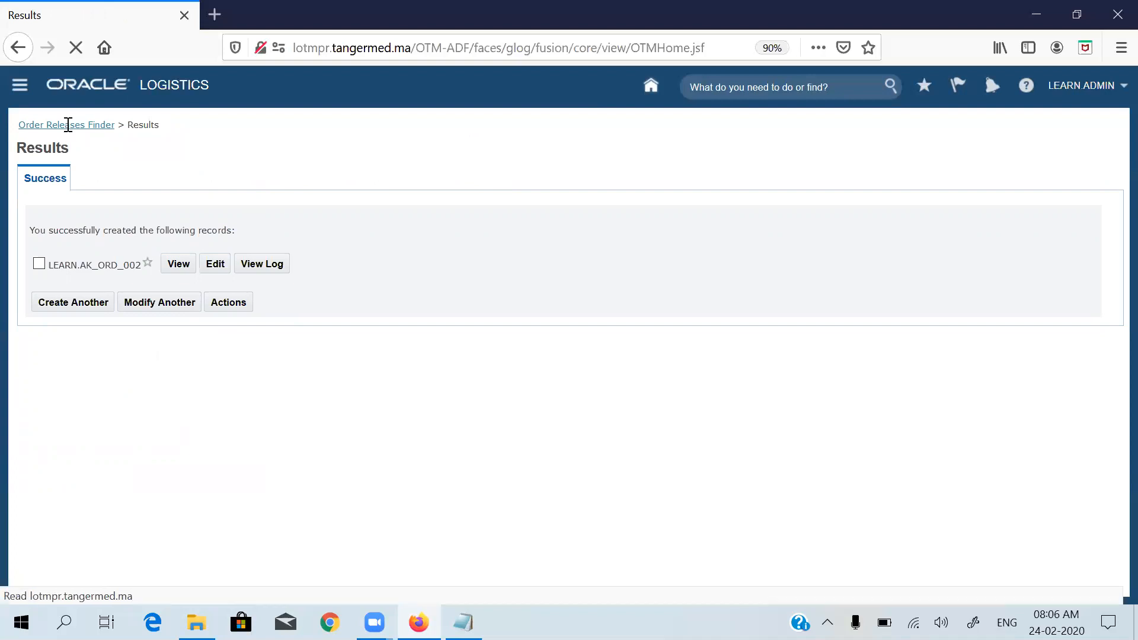
{"action": "left_click", "coordinate": [80, 214]}
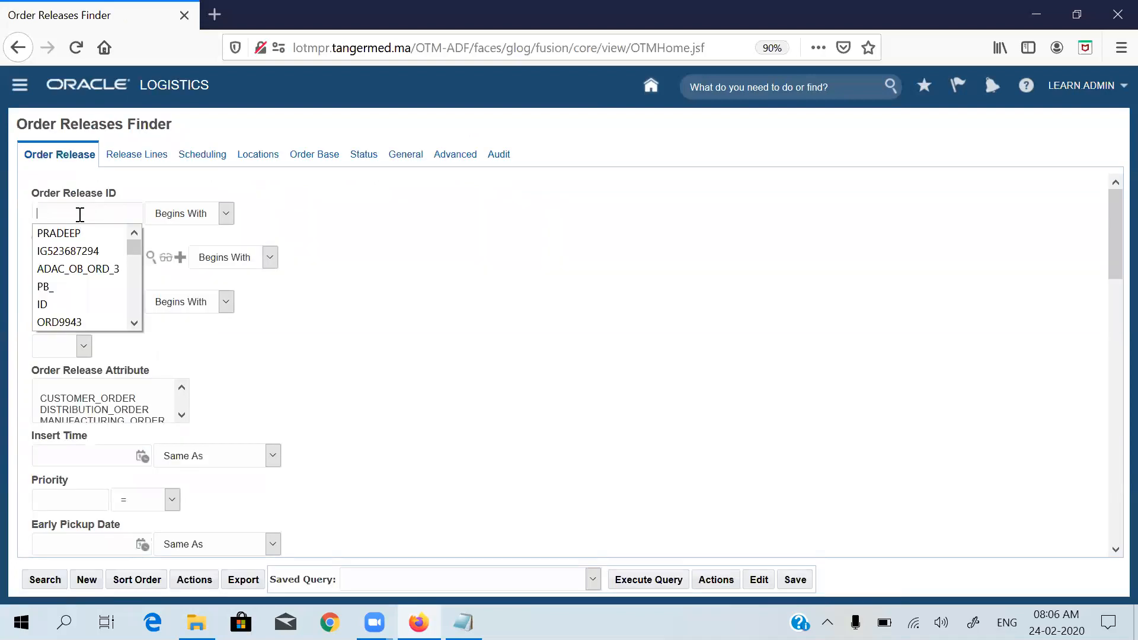
{"action": "type", "text": "AK"}
{"action": "key", "text": "Return"}
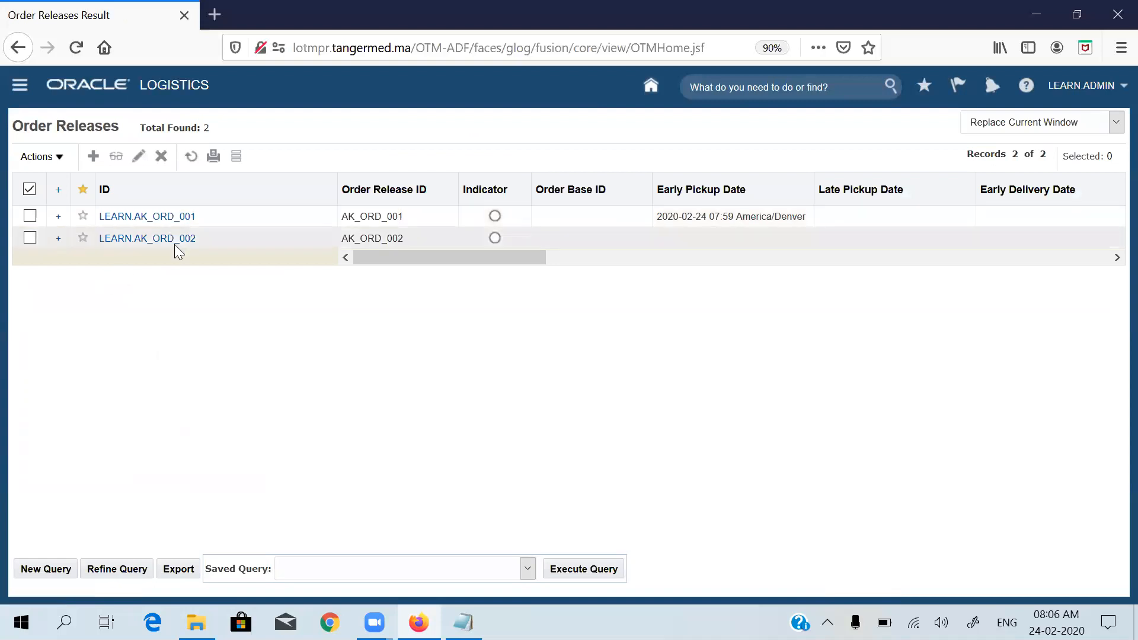
{"action": "left_click", "coordinate": [33, 215]}
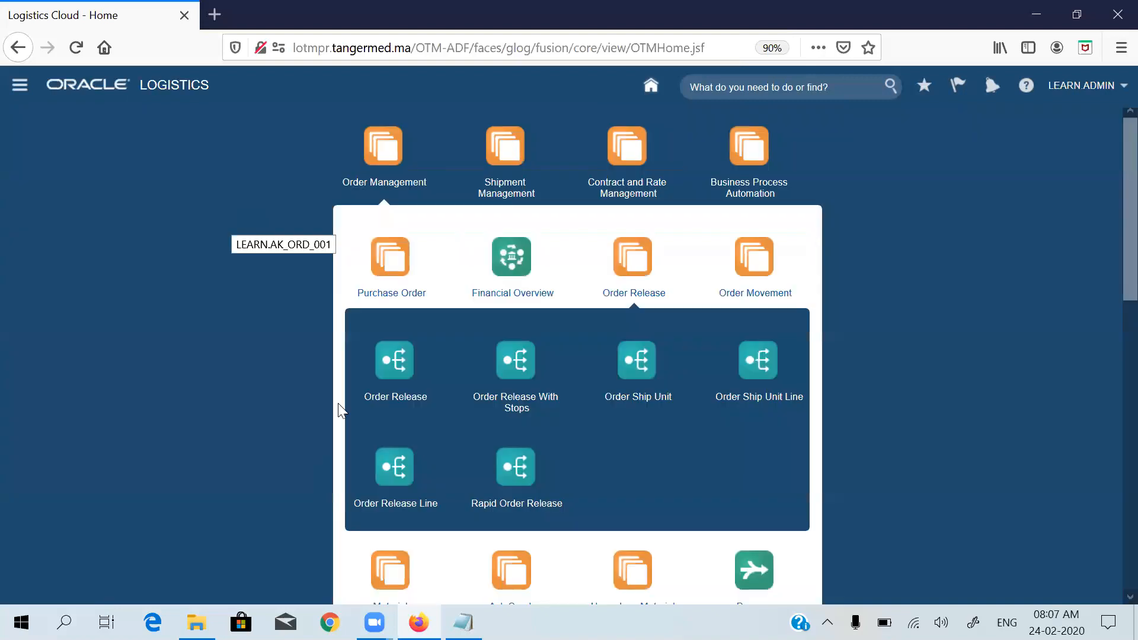
Step: Open the order release finder and query the order releases whose ID begins with AK
{"action": "left_click", "coordinate": [392, 360]}
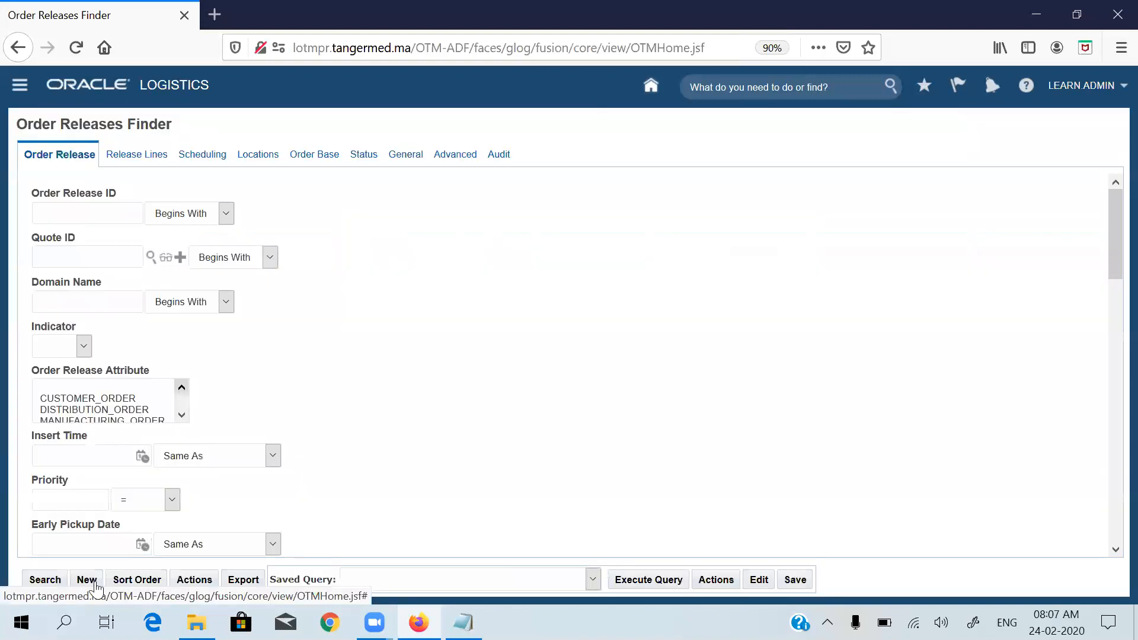
{"action": "left_click", "coordinate": [47, 582]}
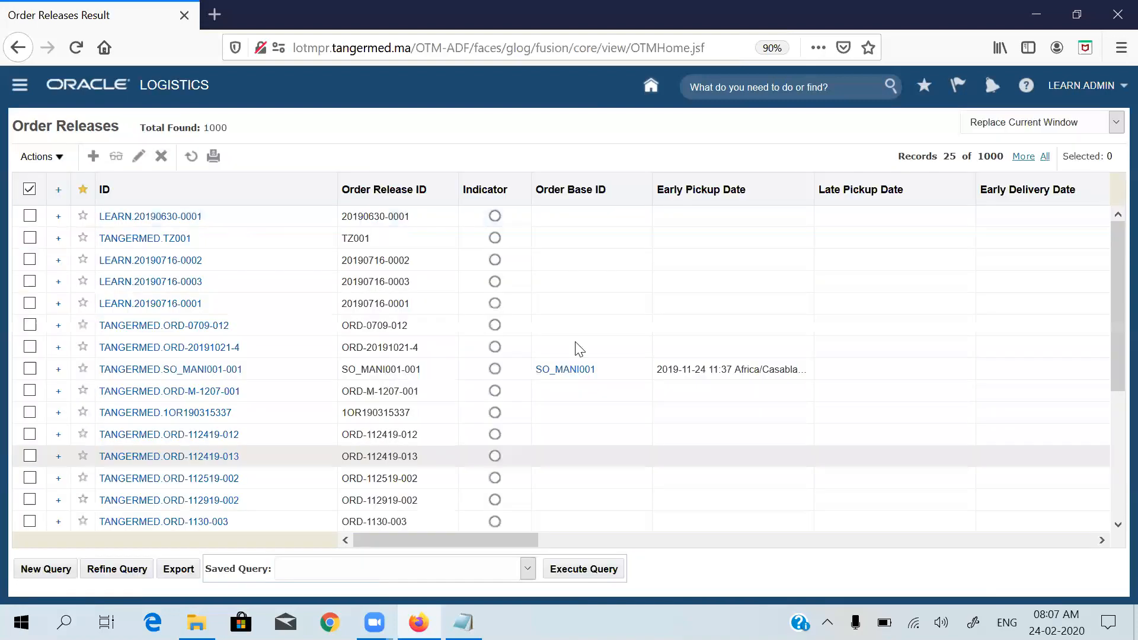
{"action": "left_click", "coordinate": [105, 570]}
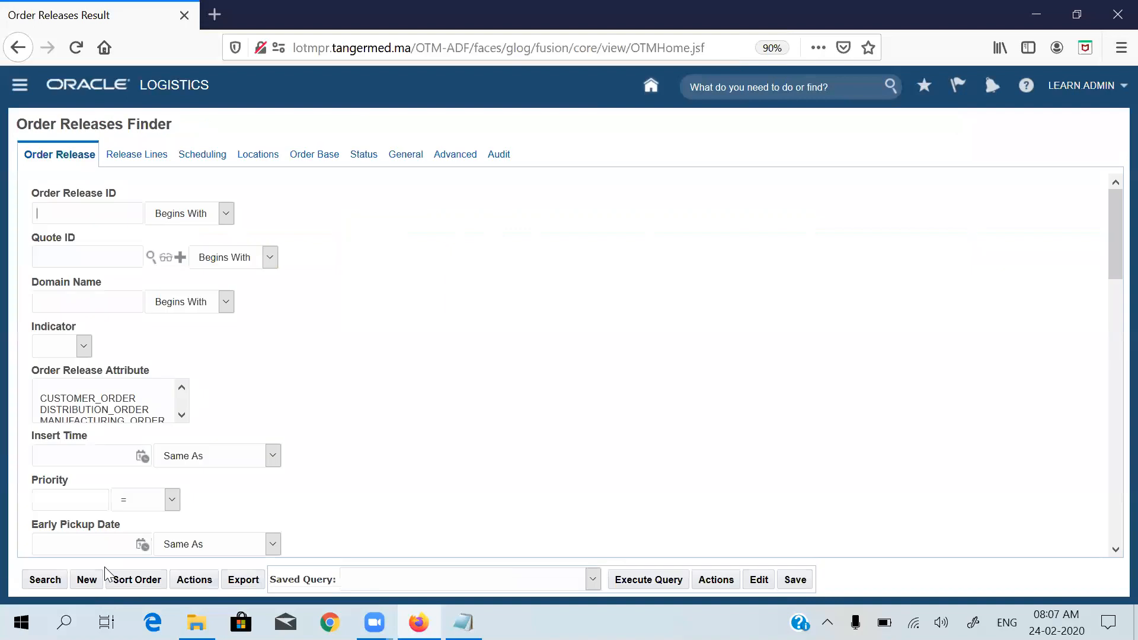
{"action": "left_click", "coordinate": [110, 213]}
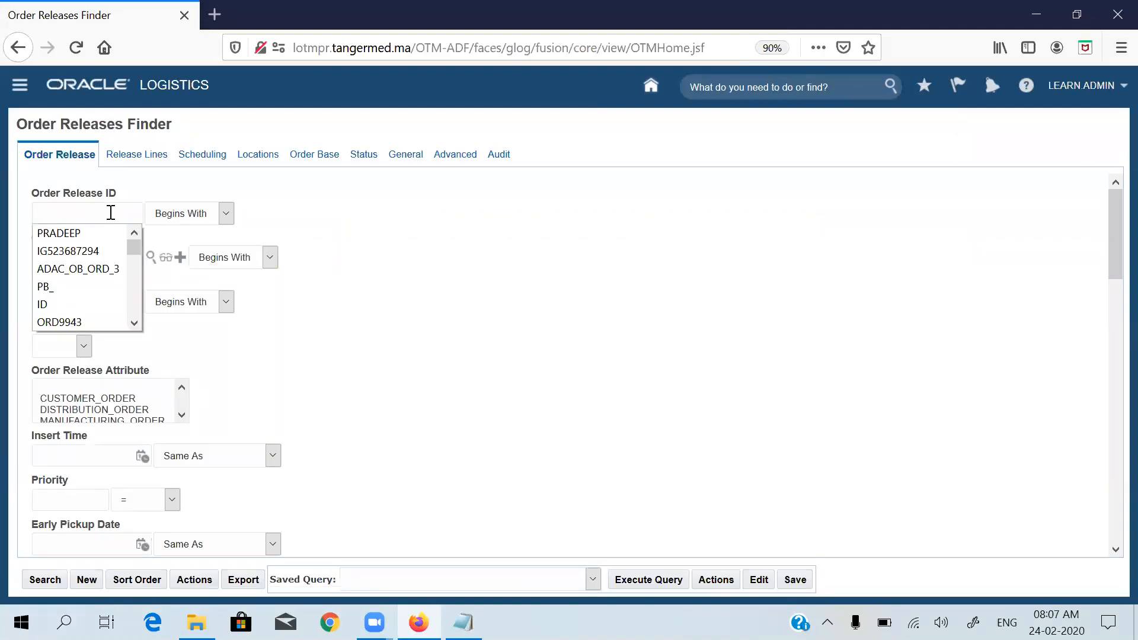
{"action": "type", "text": "AK"}
{"action": "key", "text": "Return"}
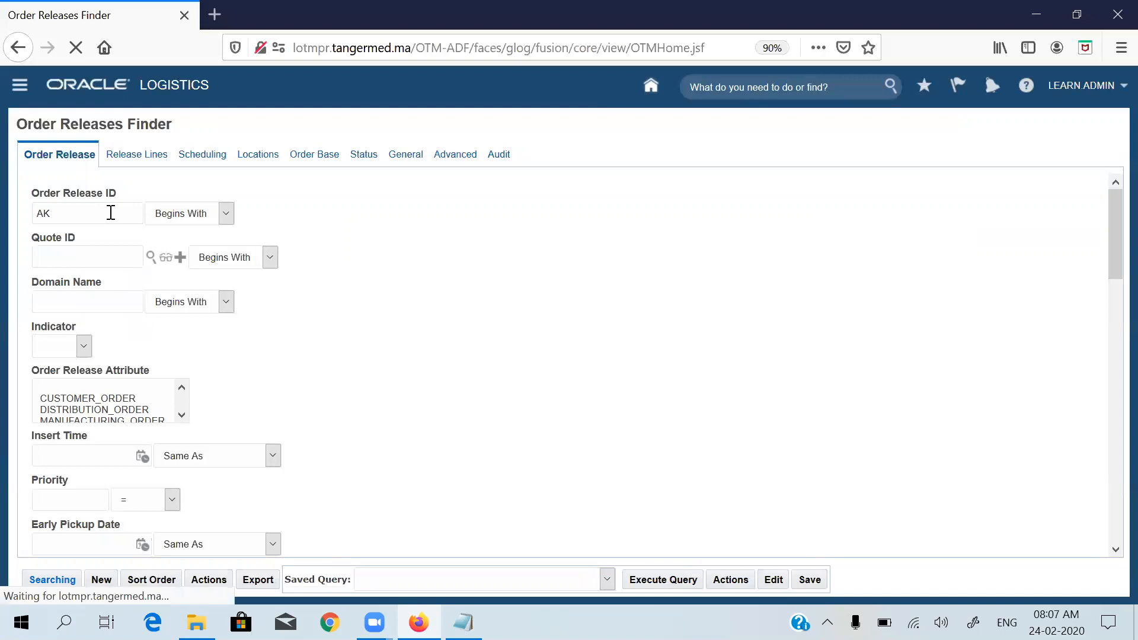
Step: Select order release AK_ORD_001 and look through its operational planning actions for creating a buy shipment
{"action": "left_click", "coordinate": [29, 216]}
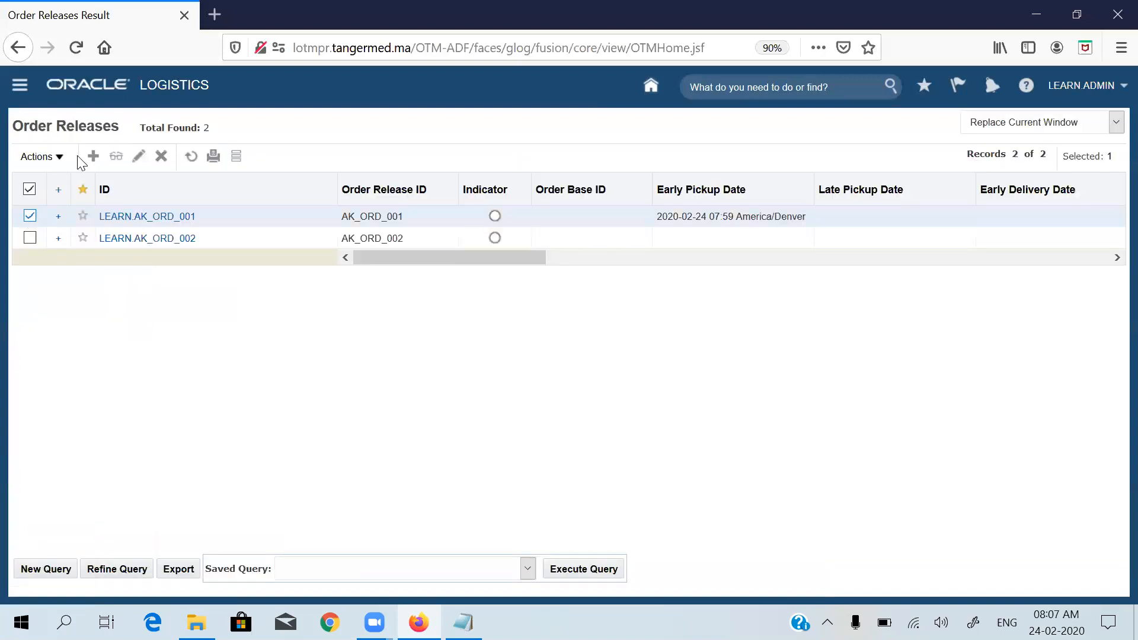
{"action": "left_click", "coordinate": [58, 162]}
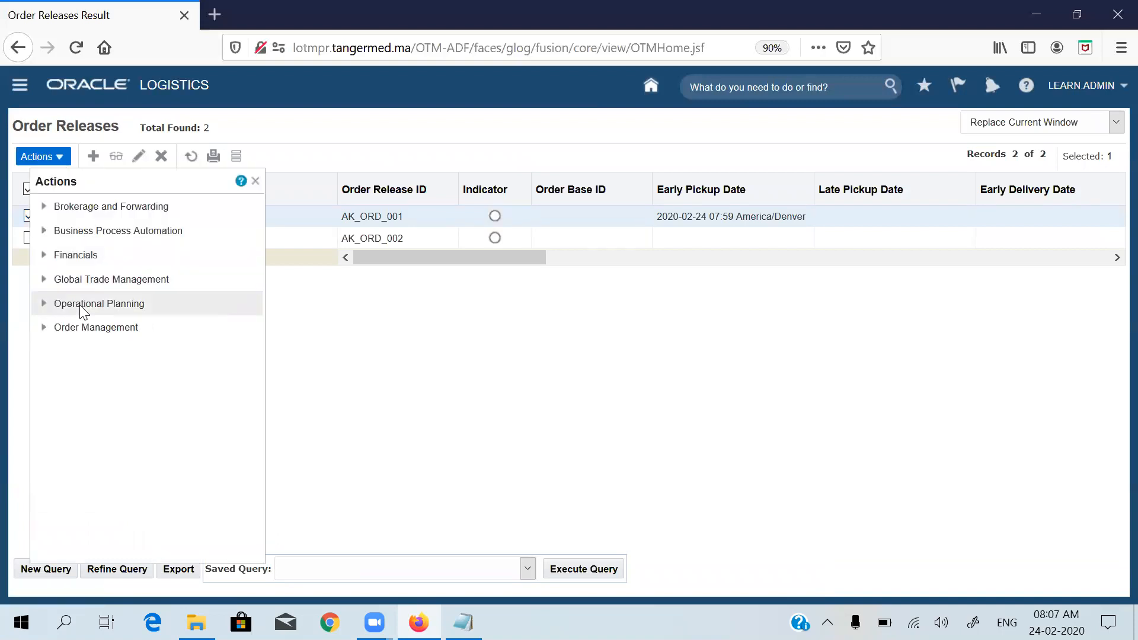
{"action": "left_click", "coordinate": [83, 306]}
{"action": "left_click", "coordinate": [92, 328]}
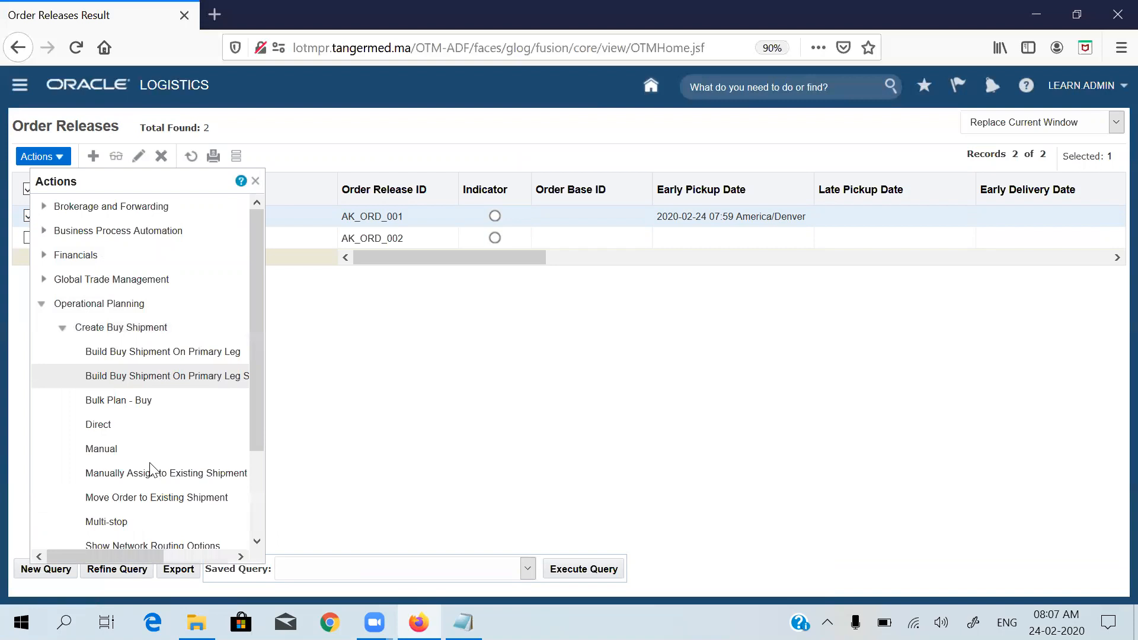
{"action": "left_click_drag", "start_coordinate": [260, 384], "coordinate": [257, 420]}
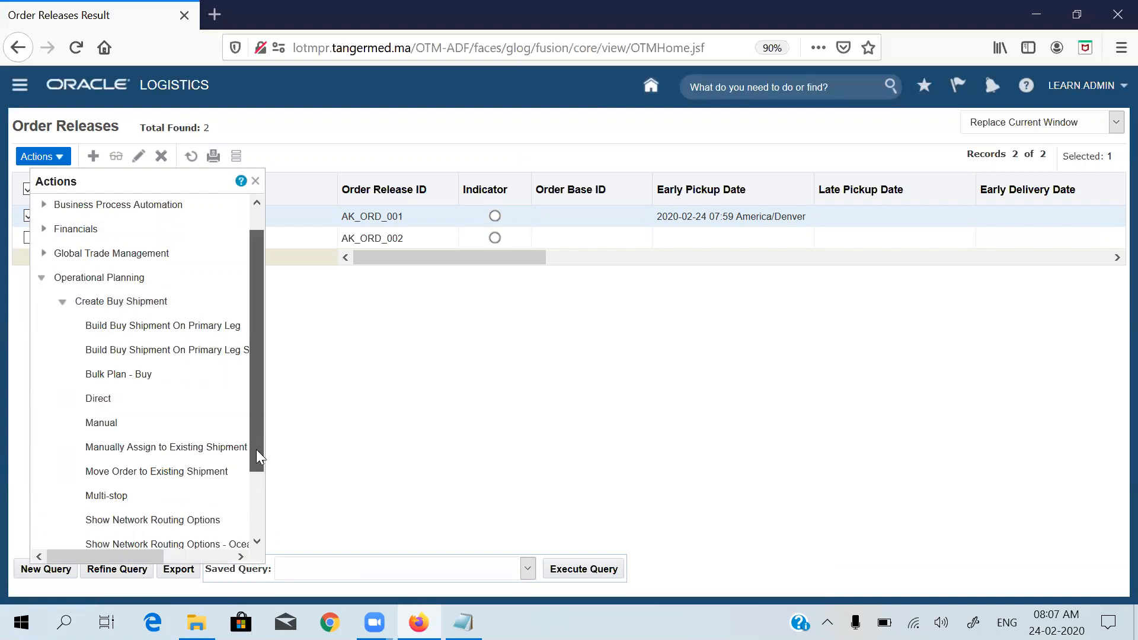
{"action": "scroll", "coordinate": [256, 450], "scroll_direction": "down", "scroll_amount": 3}
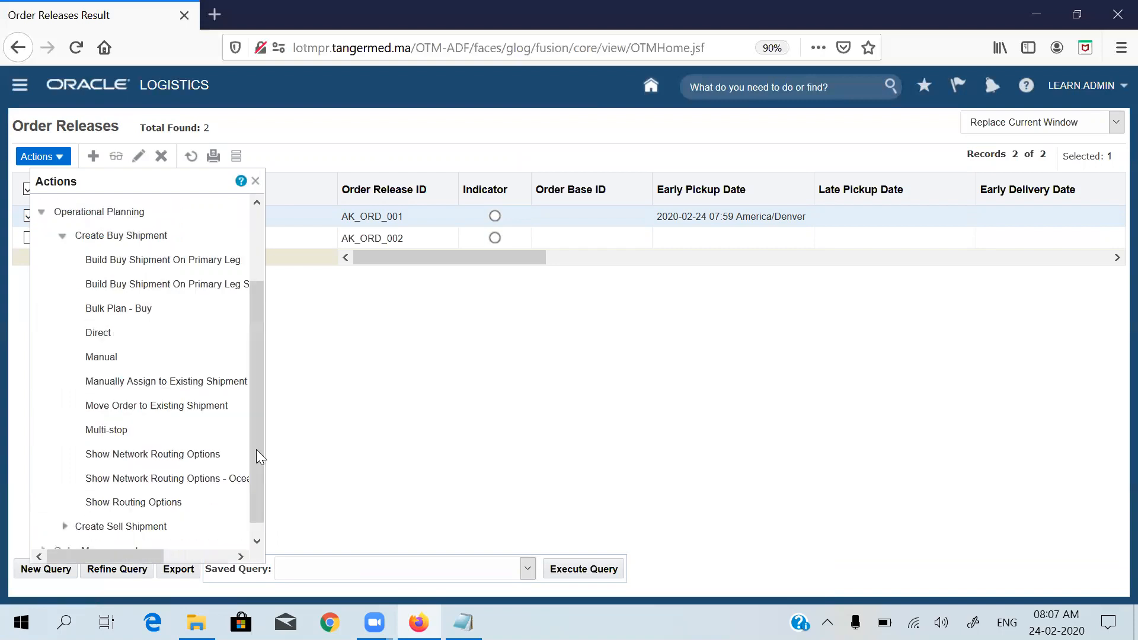
{"action": "scroll", "coordinate": [265, 304], "scroll_direction": "up", "scroll_amount": 4}
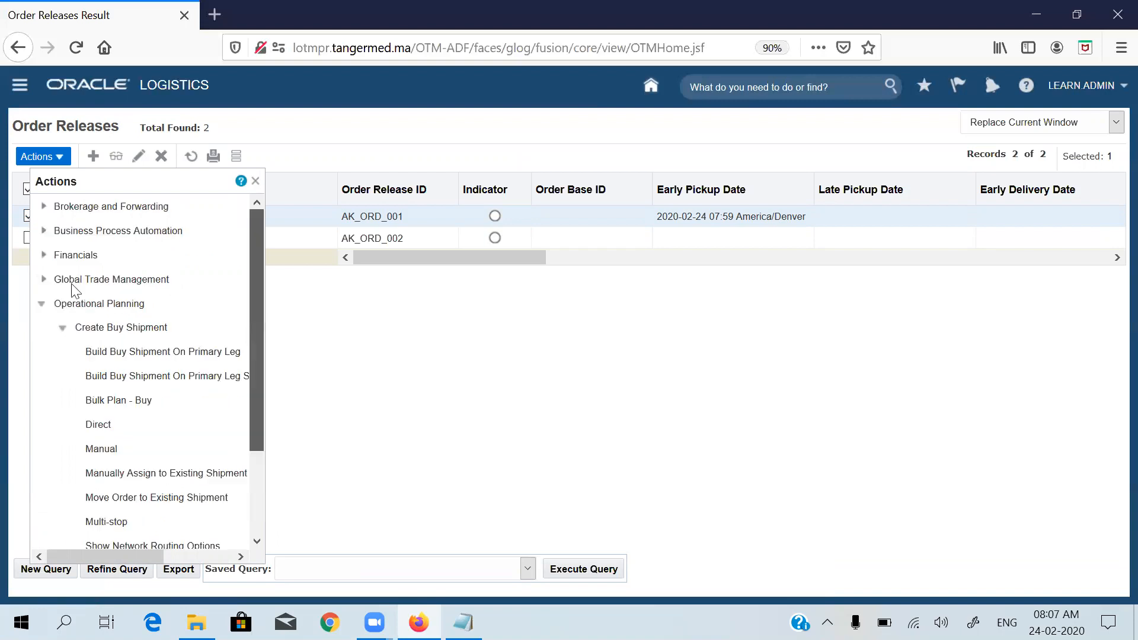
{"action": "left_click", "coordinate": [42, 305]}
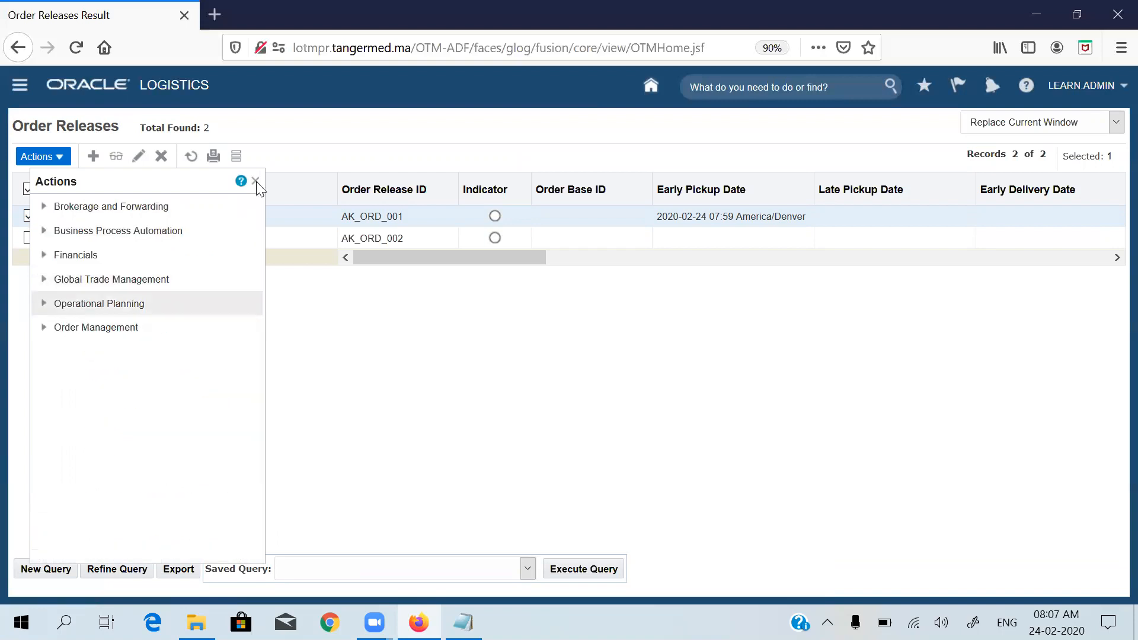
Step: Run the Bulk Plan - Buy action on the selected order release with the DEFAULT parameter set
{"action": "left_click", "coordinate": [45, 171]}
{"action": "left_click", "coordinate": [63, 156]}
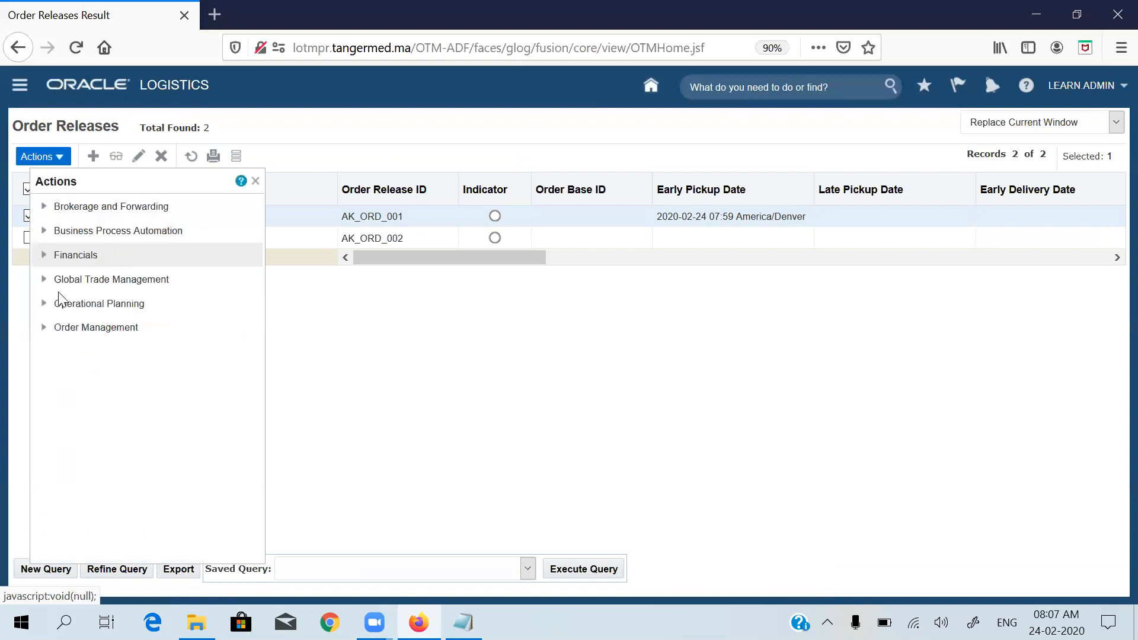
{"action": "left_click", "coordinate": [59, 299]}
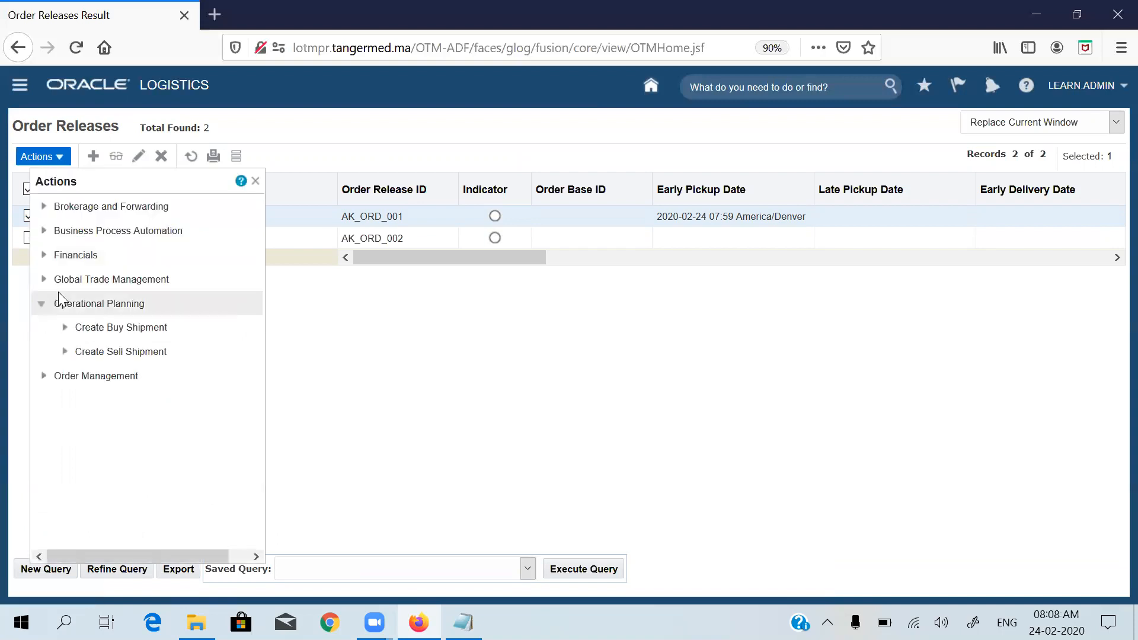
{"action": "left_click", "coordinate": [95, 332]}
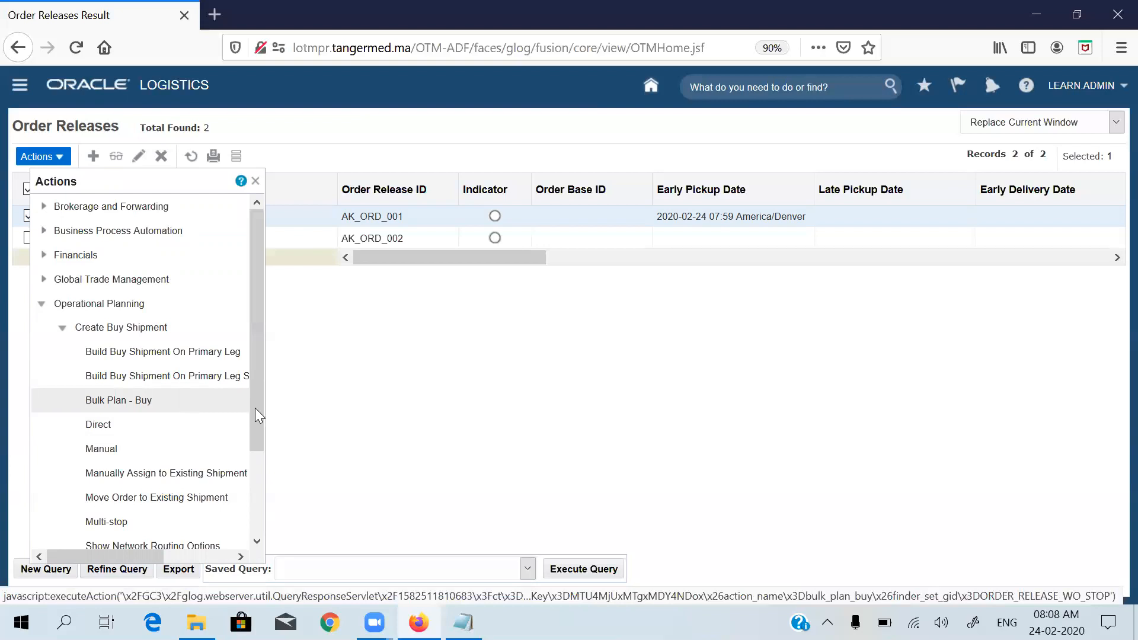
{"action": "left_click_drag", "start_coordinate": [253, 382], "coordinate": [217, 366]}
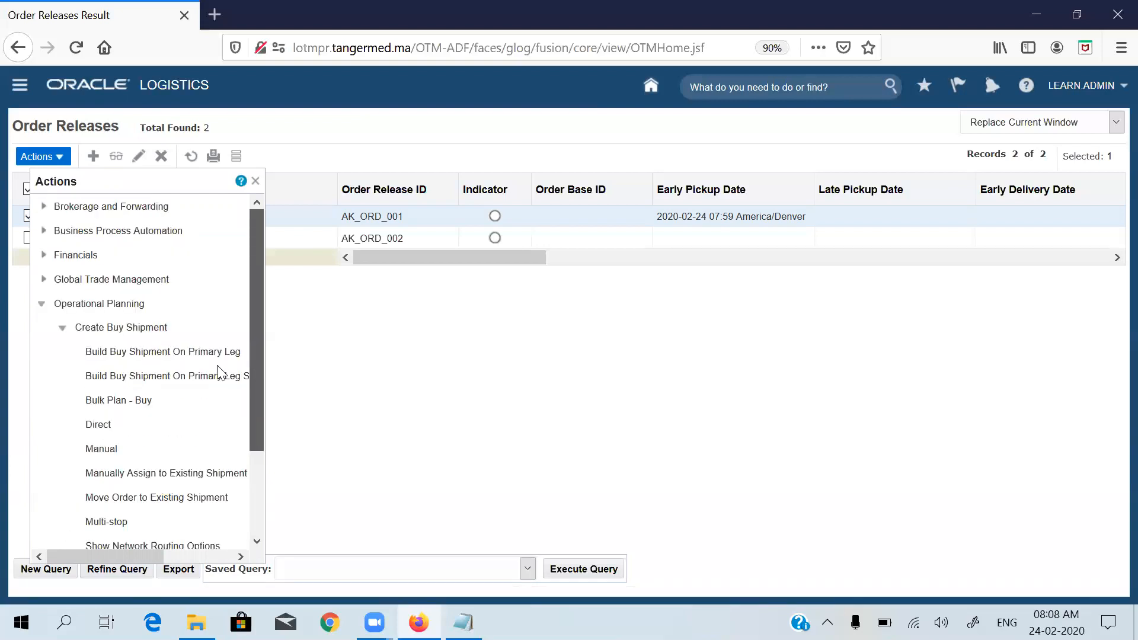
{"action": "left_click", "coordinate": [127, 402]}
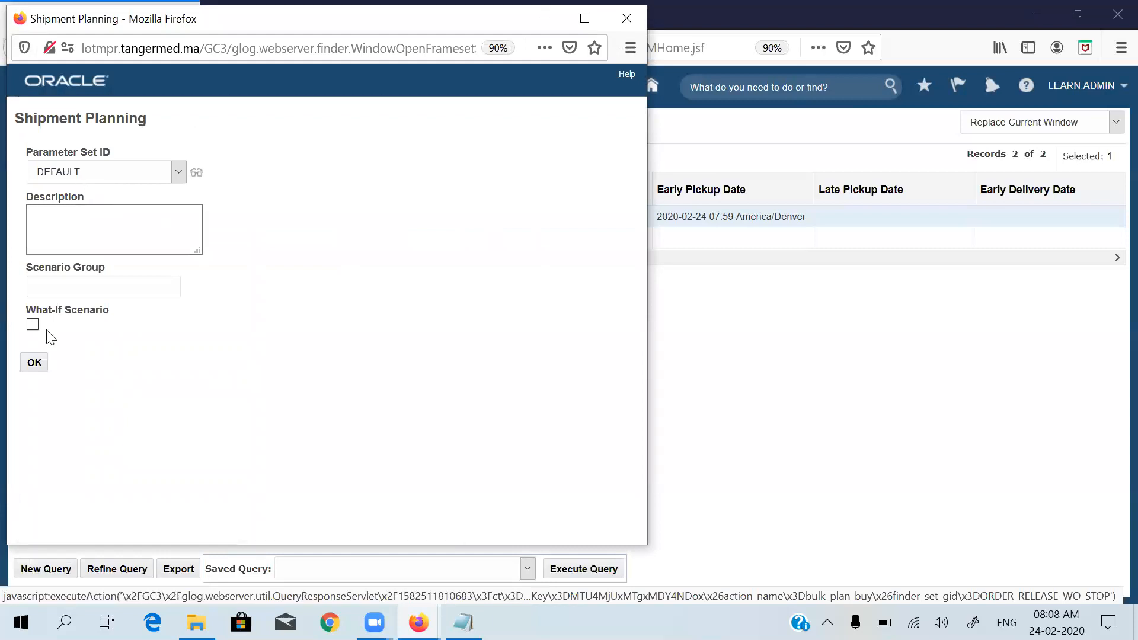
{"action": "left_click", "coordinate": [35, 363]}
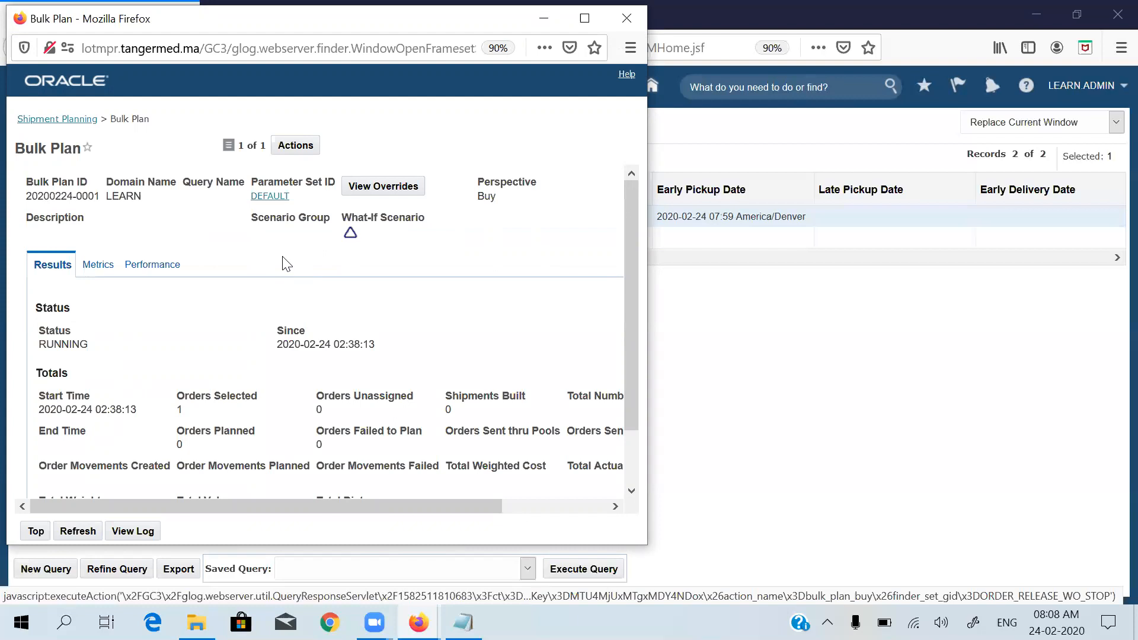
Step: Check the bulk plan's status and metrics, and refresh its results to examine the planning totals
{"action": "left_click_drag", "start_coordinate": [410, 19], "coordinate": [416, 34]}
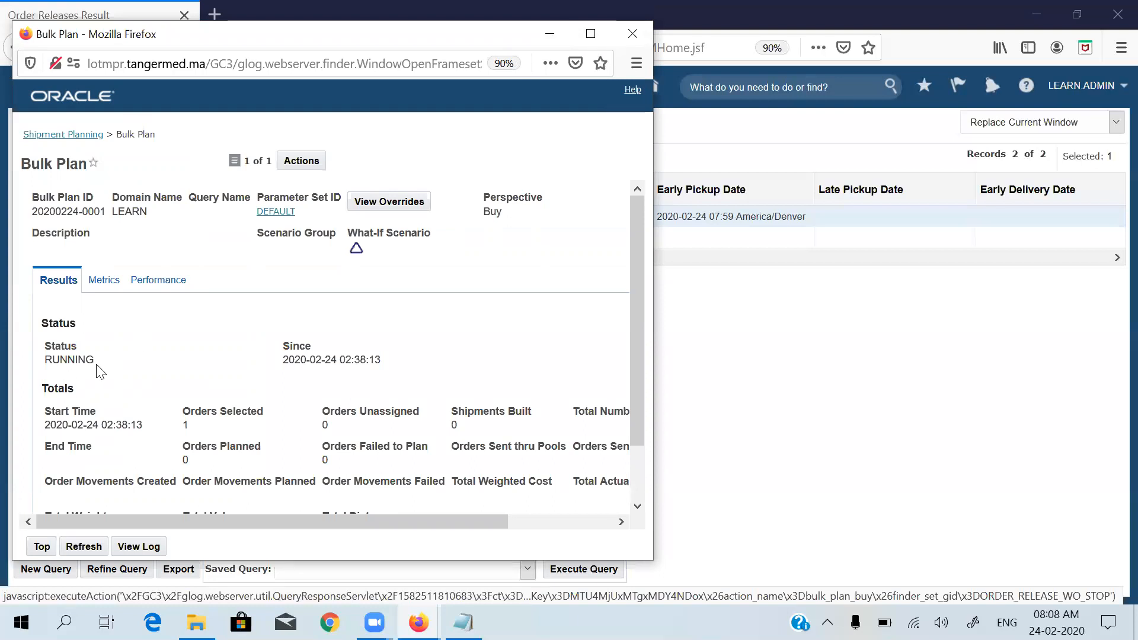
{"action": "double_click", "coordinate": [48, 361]}
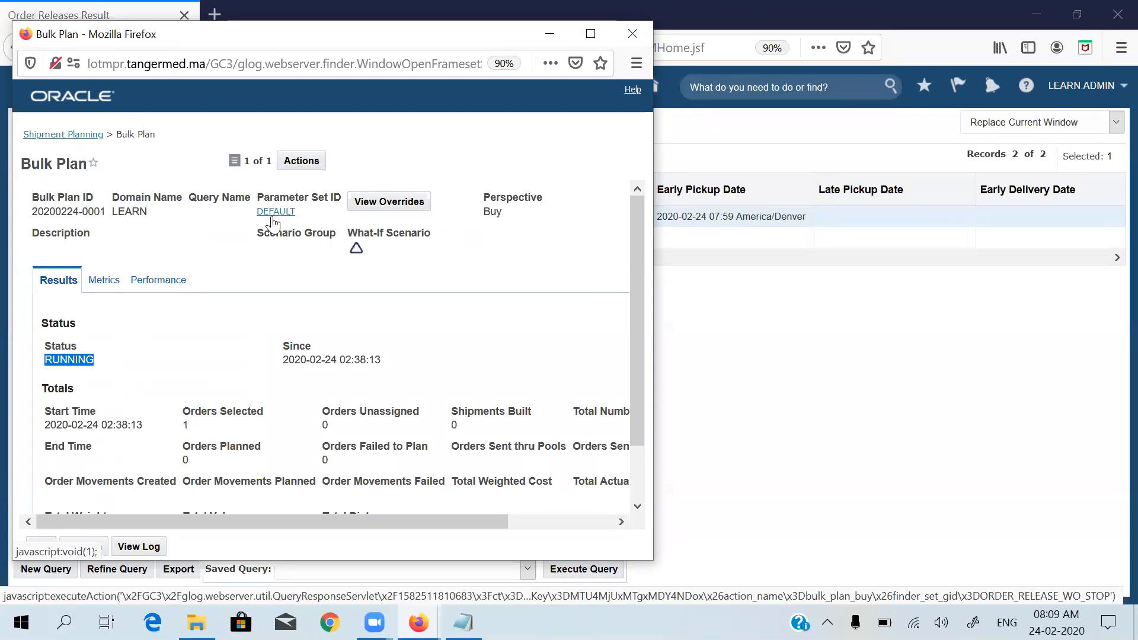
{"action": "left_click", "coordinate": [98, 285]}
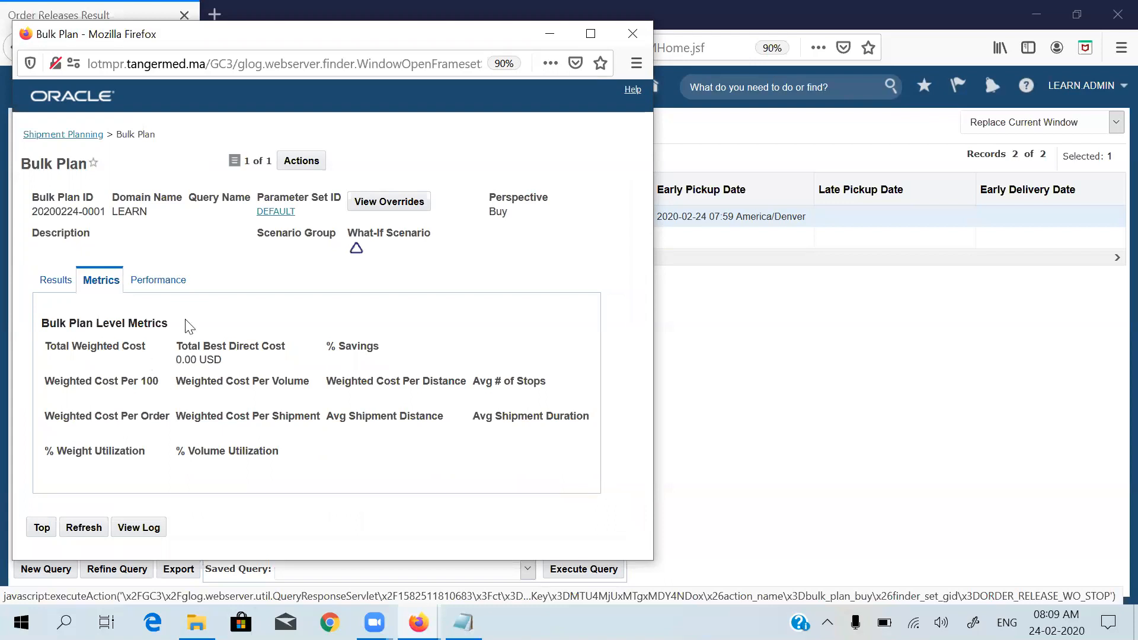
{"action": "left_click", "coordinate": [59, 281]}
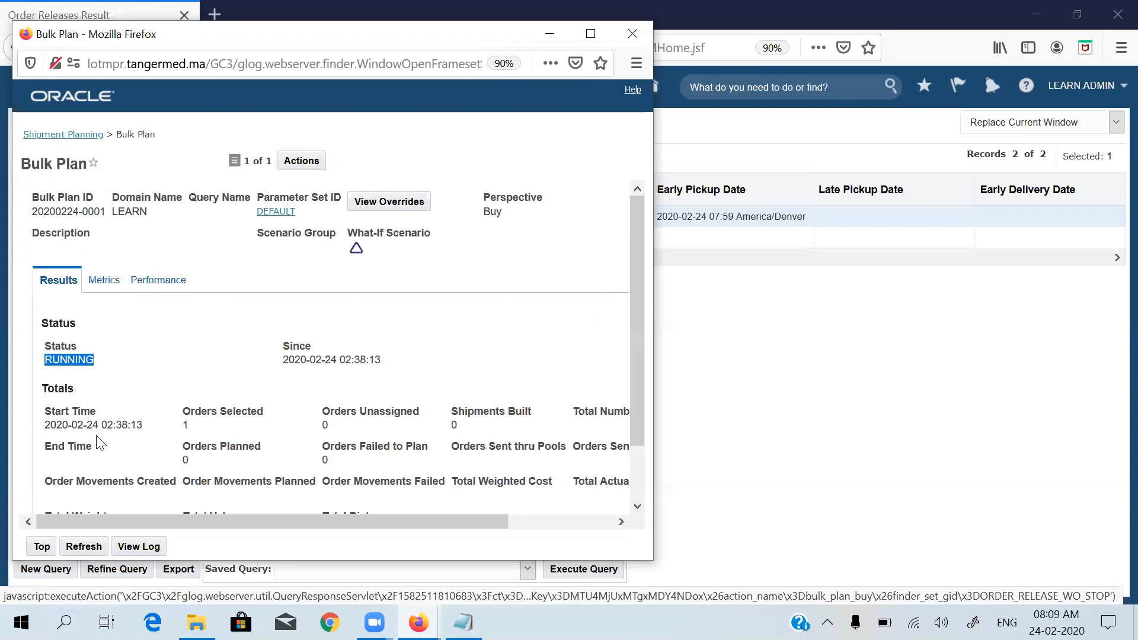
{"action": "left_click", "coordinate": [89, 546]}
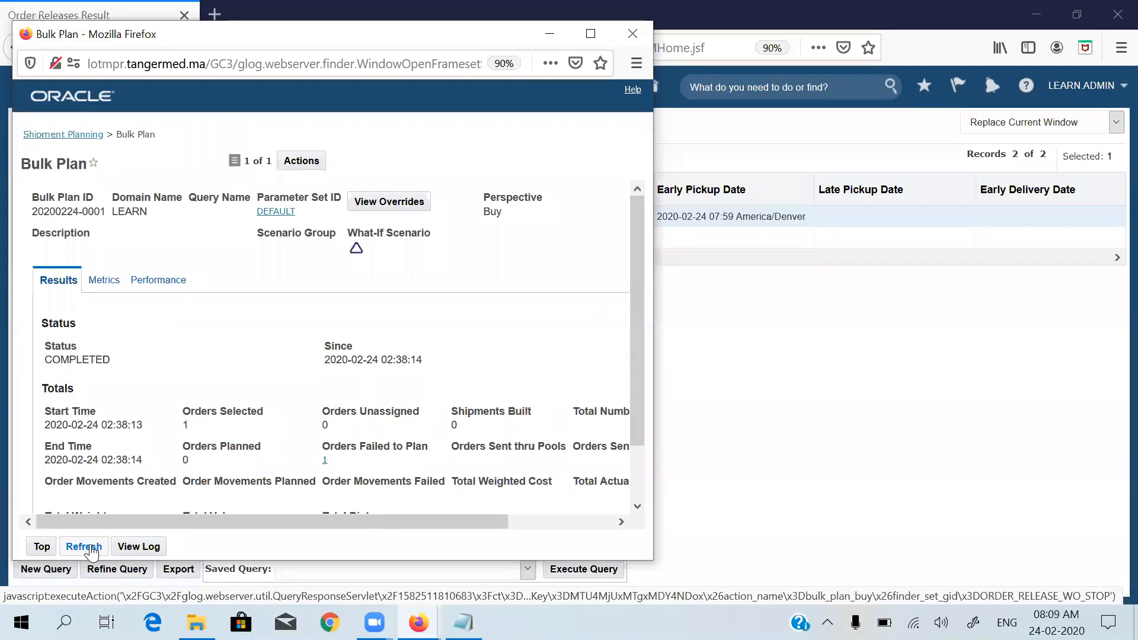
{"action": "left_click", "coordinate": [90, 548]}
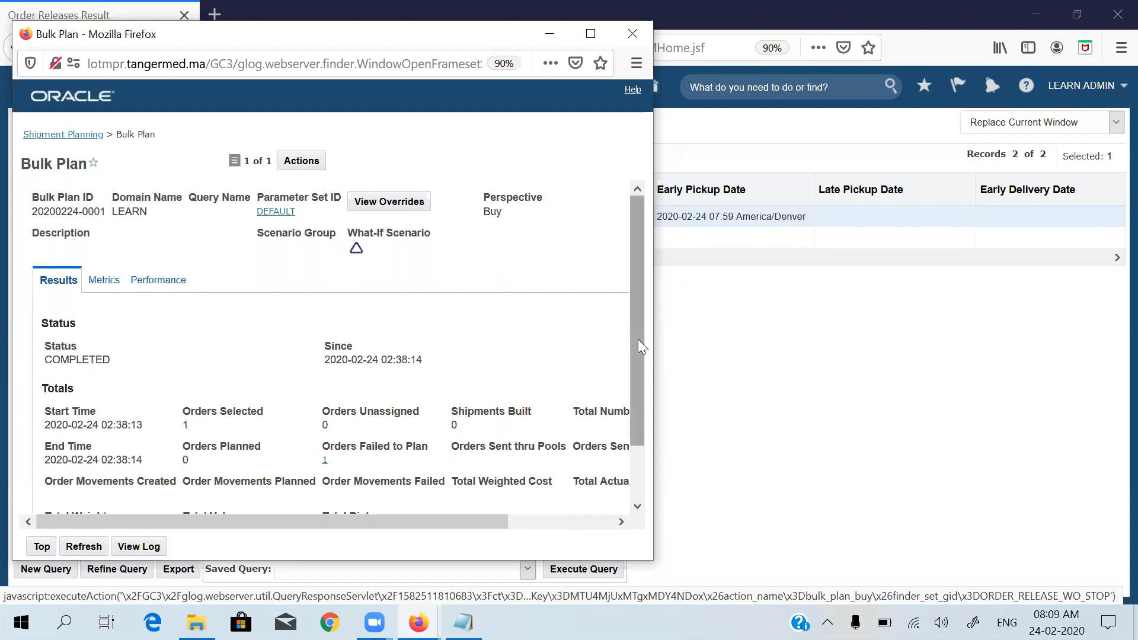
{"action": "left_click_drag", "start_coordinate": [638, 339], "coordinate": [647, 388]}
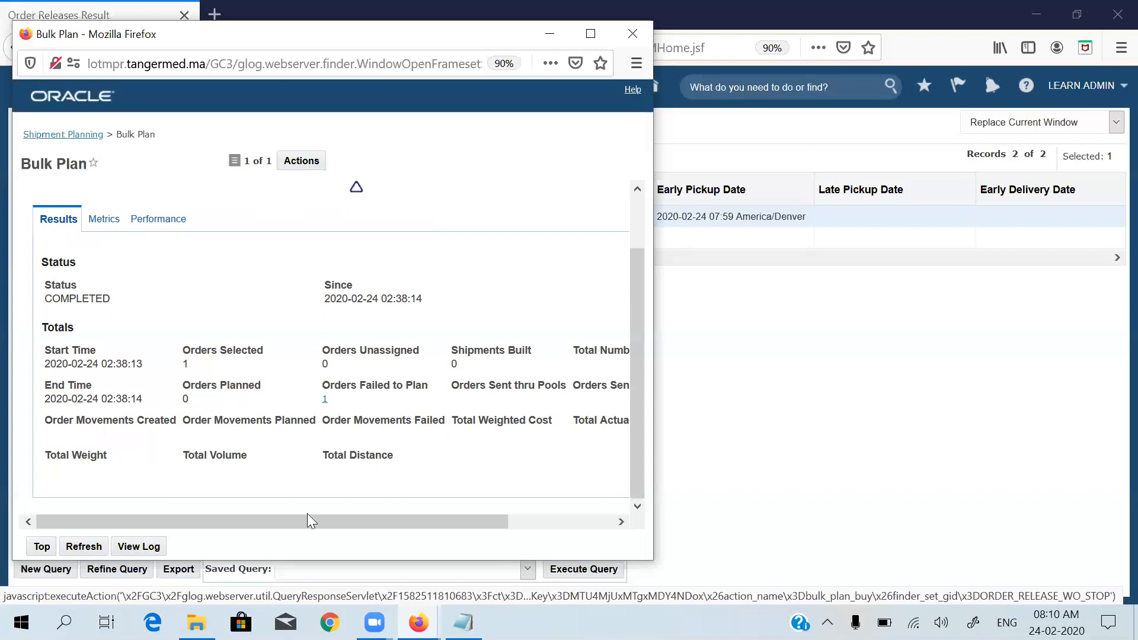
Step: Review the bulk plan's refreshed metrics and its performance details, and close the bulk plan window
{"action": "left_click", "coordinate": [105, 220]}
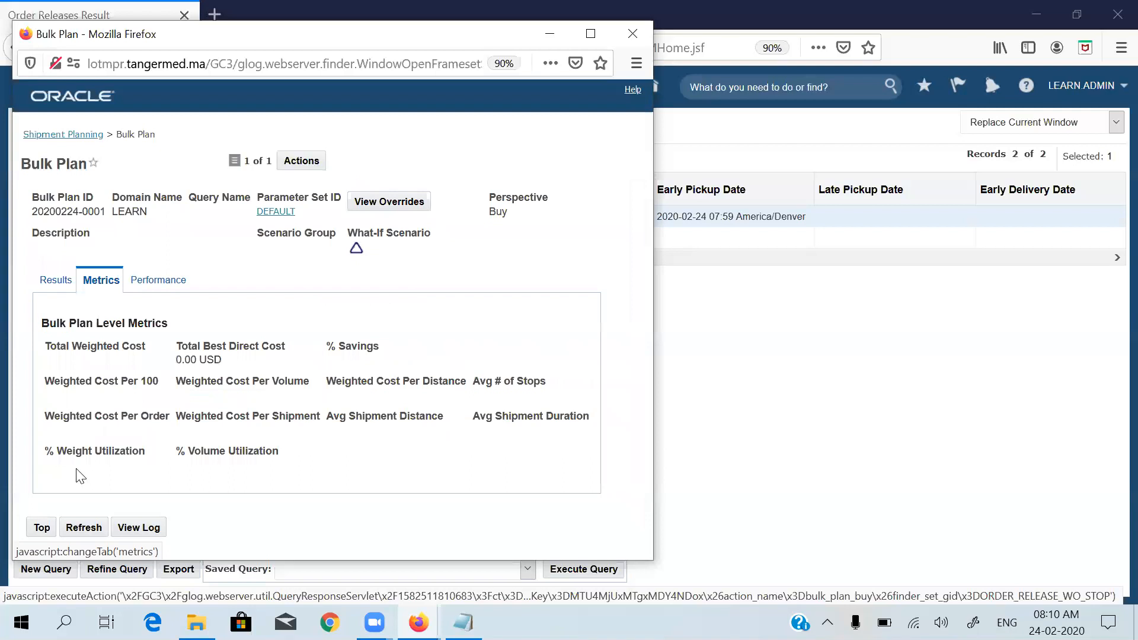
{"action": "left_click", "coordinate": [81, 529]}
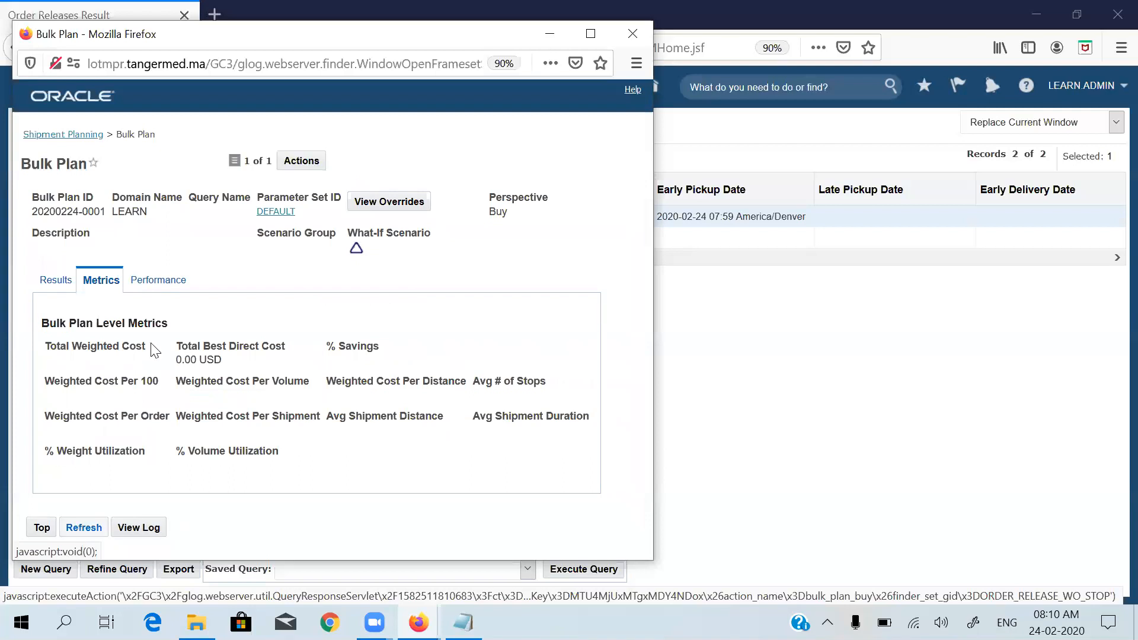
{"action": "left_click", "coordinate": [164, 283]}
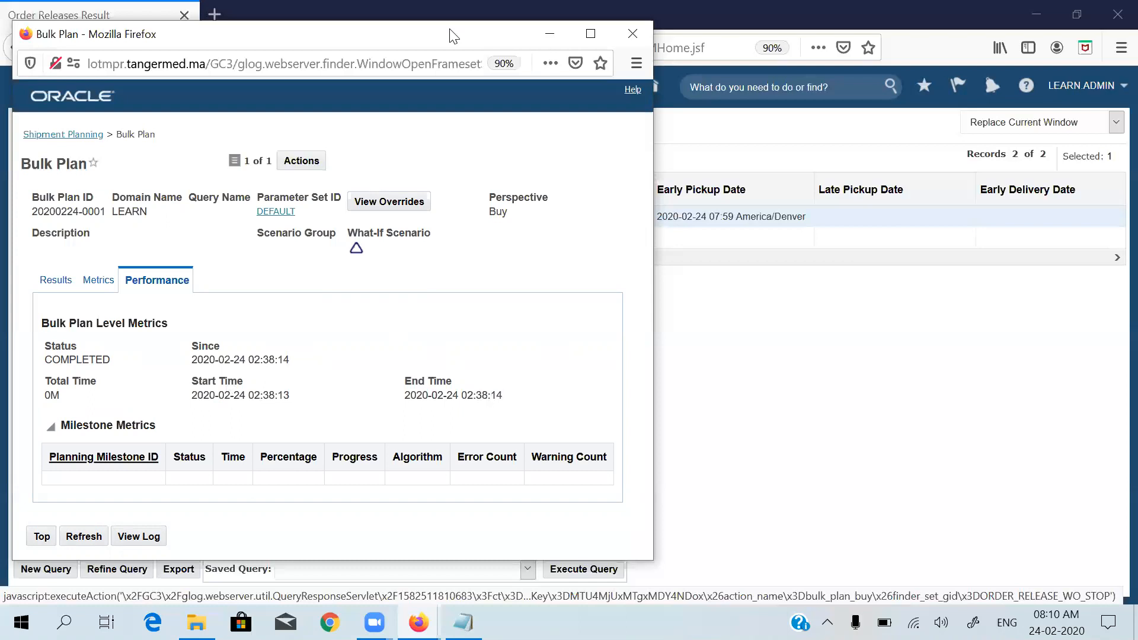
{"action": "left_click_drag", "start_coordinate": [444, 39], "coordinate": [508, 57]}
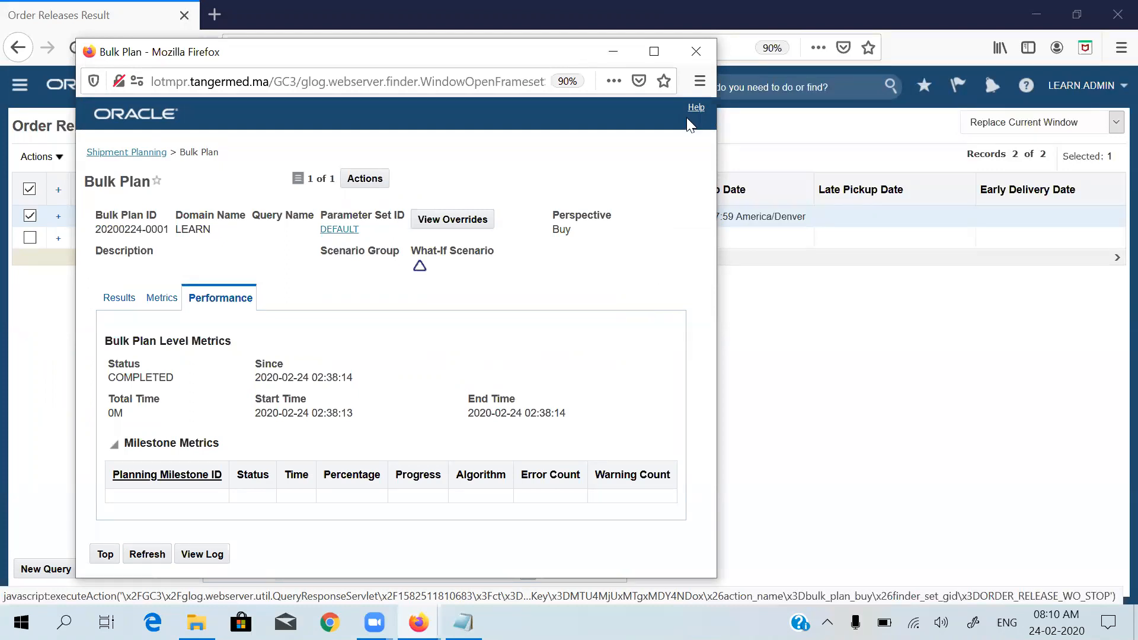
{"action": "left_click", "coordinate": [697, 52]}
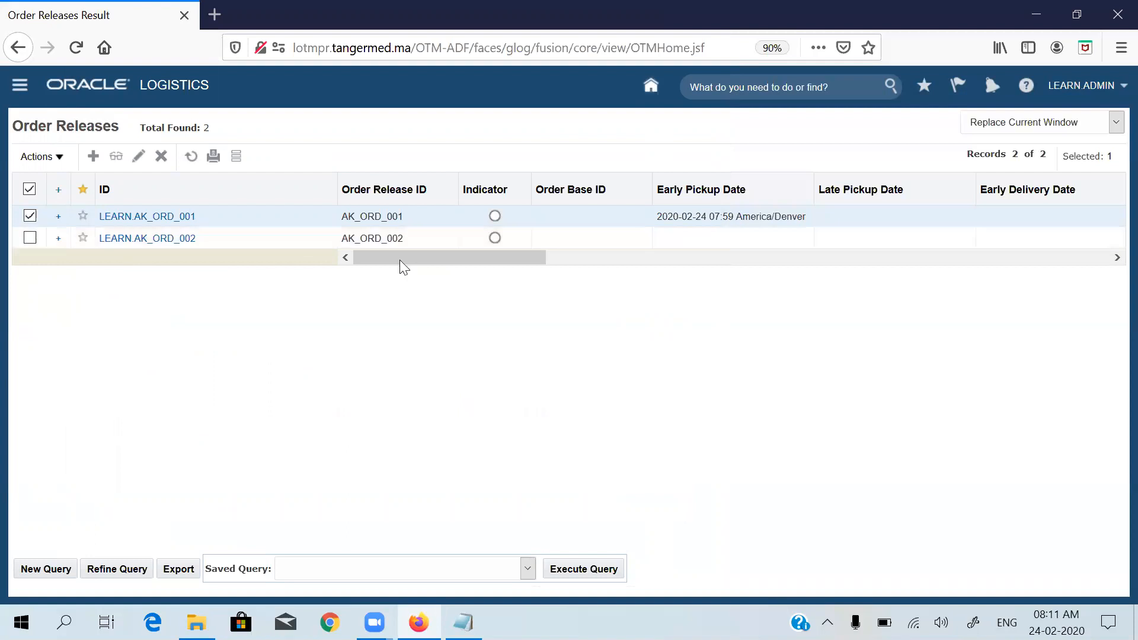
Step: Rerun the order release query and compare the planning status, order configuration and gross totals of both releases
{"action": "left_click", "coordinate": [587, 260]}
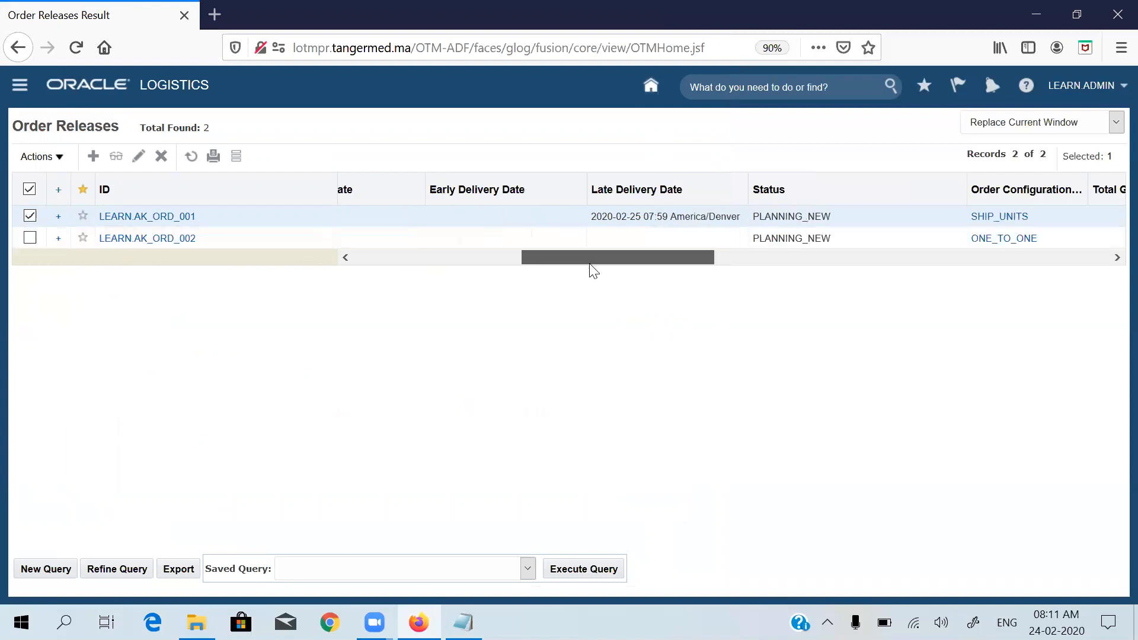
{"action": "left_click_drag", "start_coordinate": [589, 264], "coordinate": [627, 274]}
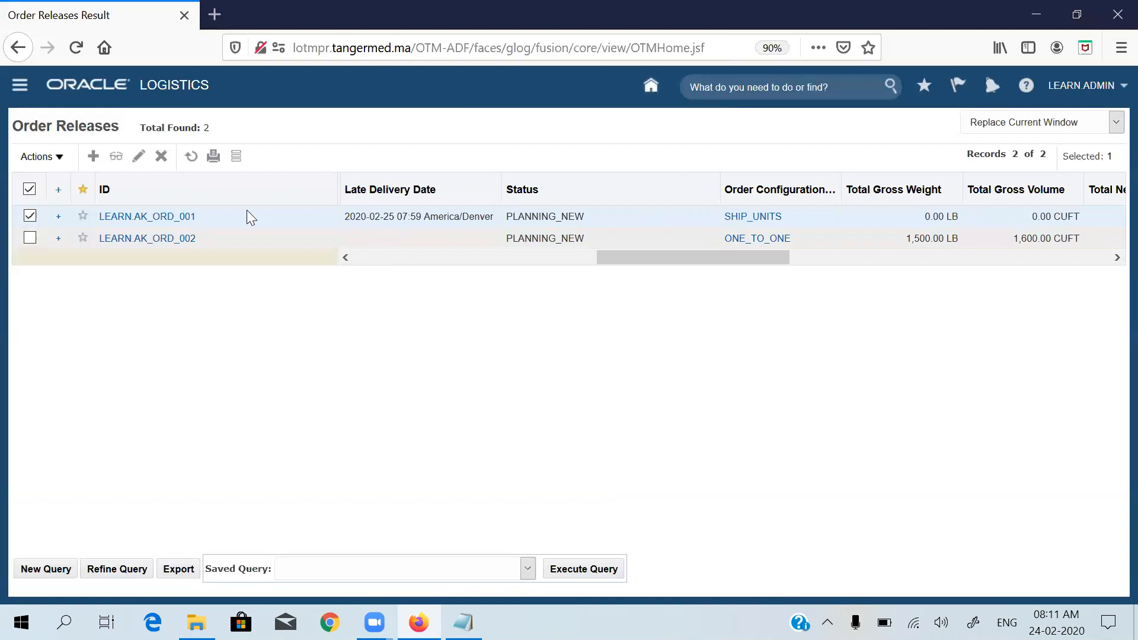
{"action": "left_click", "coordinate": [189, 158]}
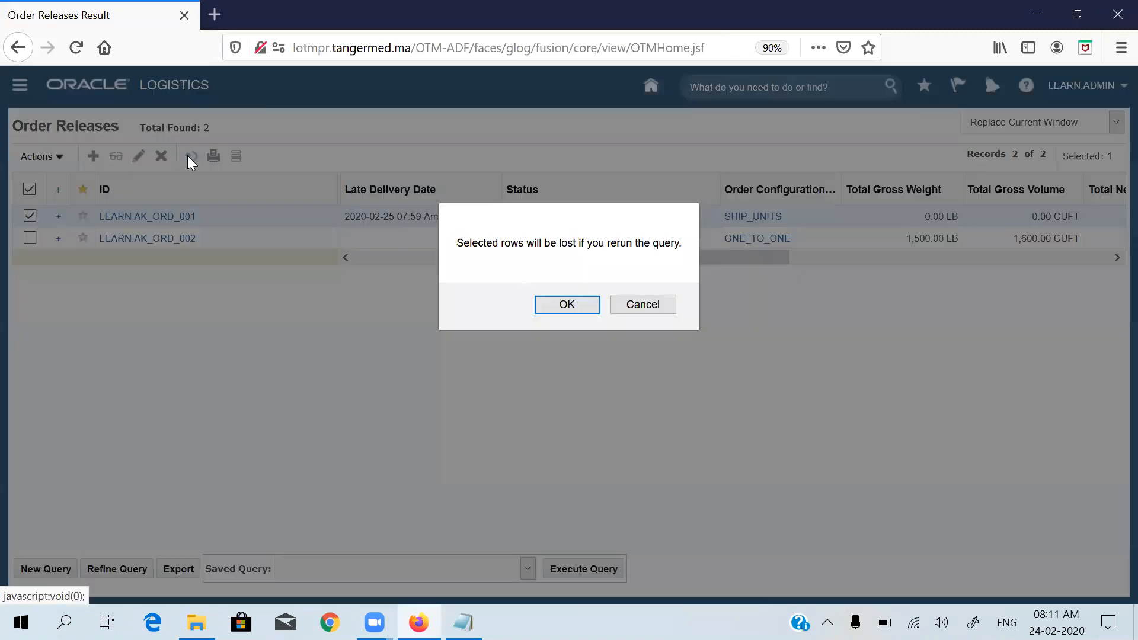
{"action": "left_click", "coordinate": [538, 307]}
{"action": "left_click_drag", "start_coordinate": [522, 253], "coordinate": [775, 278]}
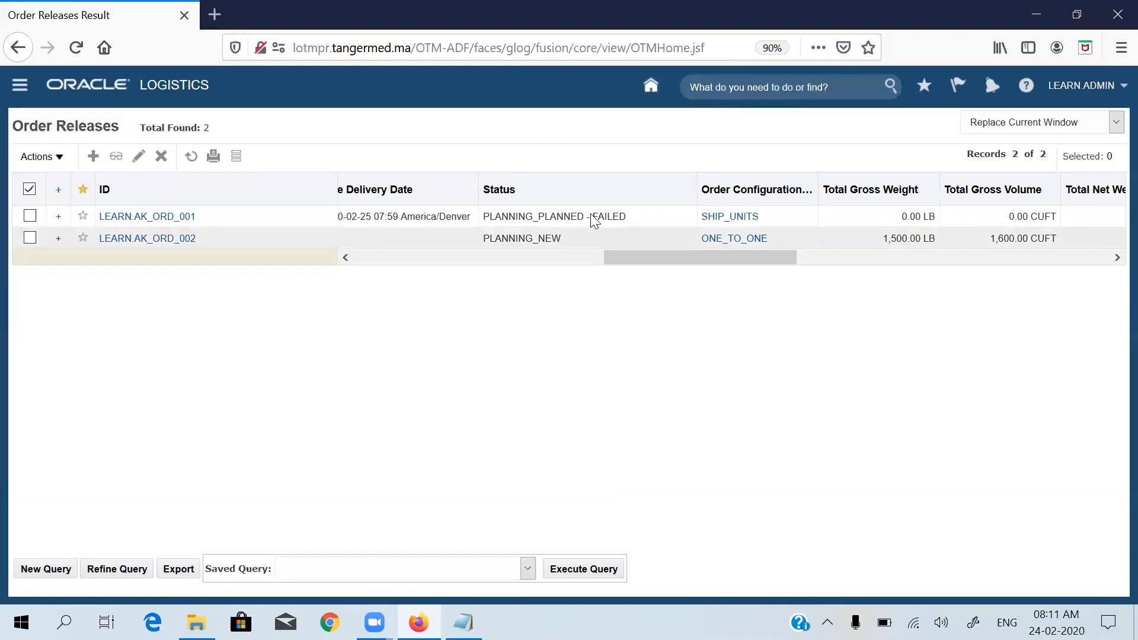
{"action": "left_click_drag", "start_coordinate": [651, 260], "coordinate": [663, 257]}
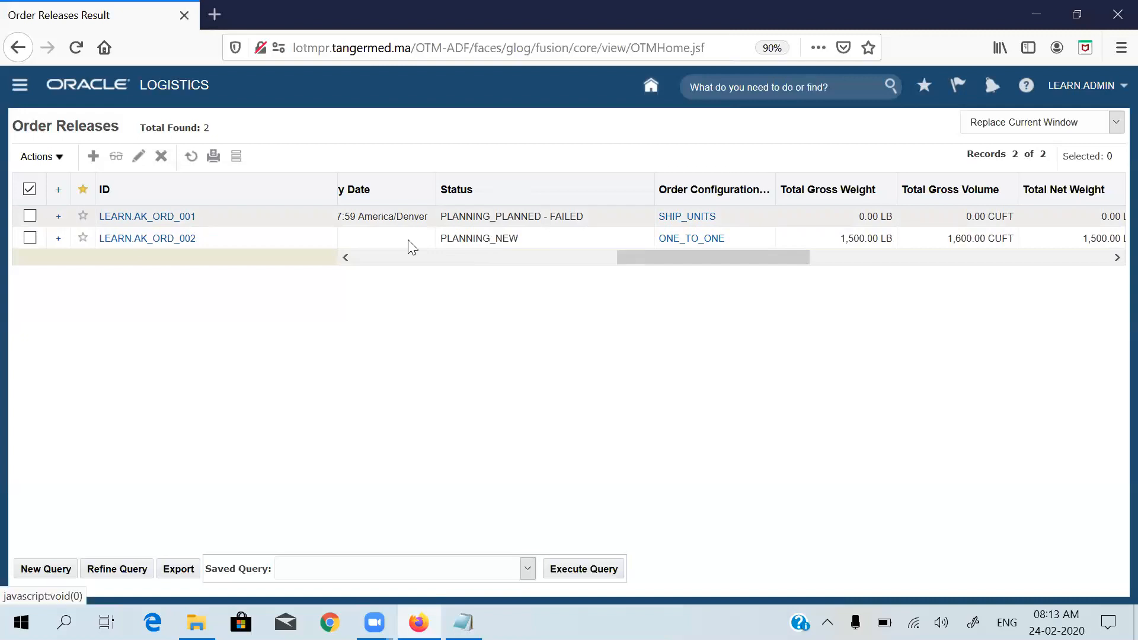
Step: Show the buy shipment routing options for order release AK_ORD_001 without entering any routing constraints
{"action": "left_click", "coordinate": [29, 217]}
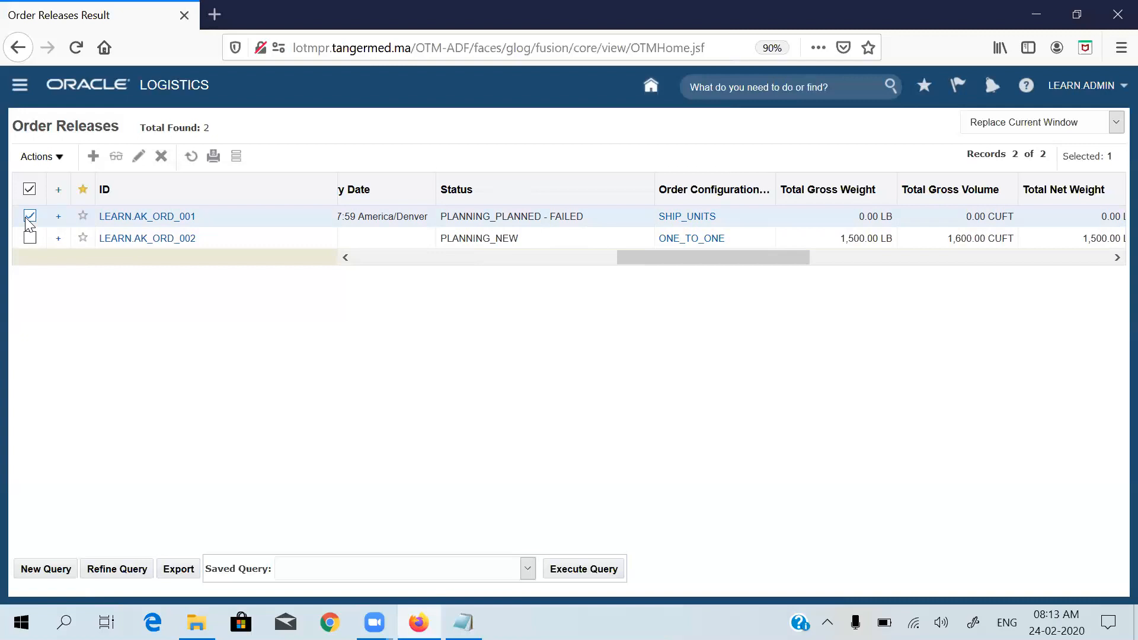
{"action": "left_click", "coordinate": [65, 159]}
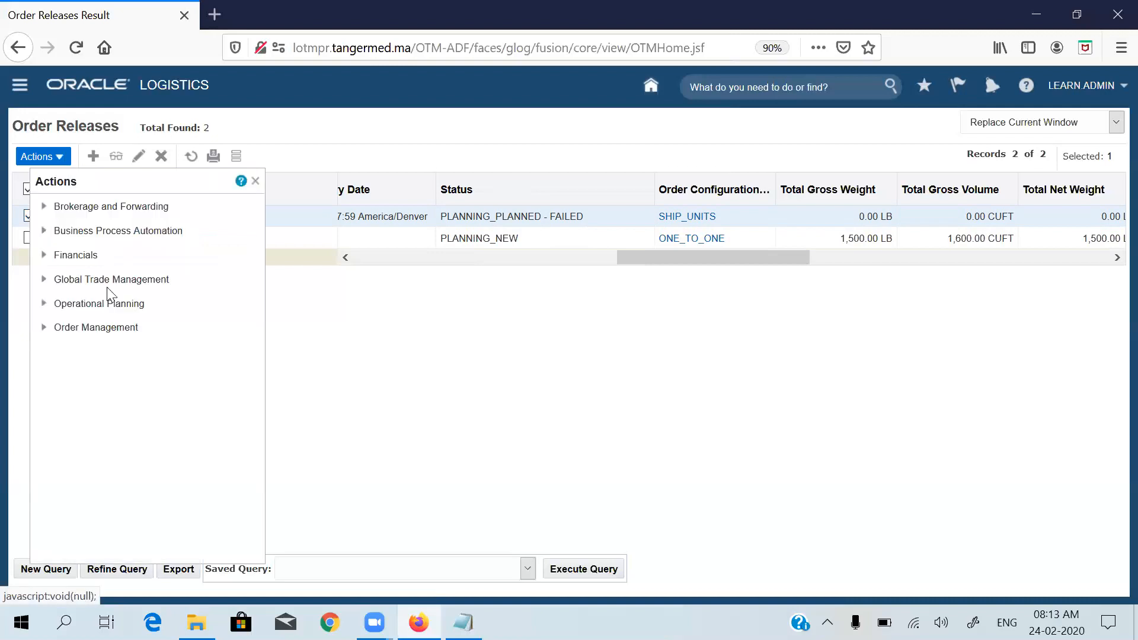
{"action": "left_click", "coordinate": [80, 310]}
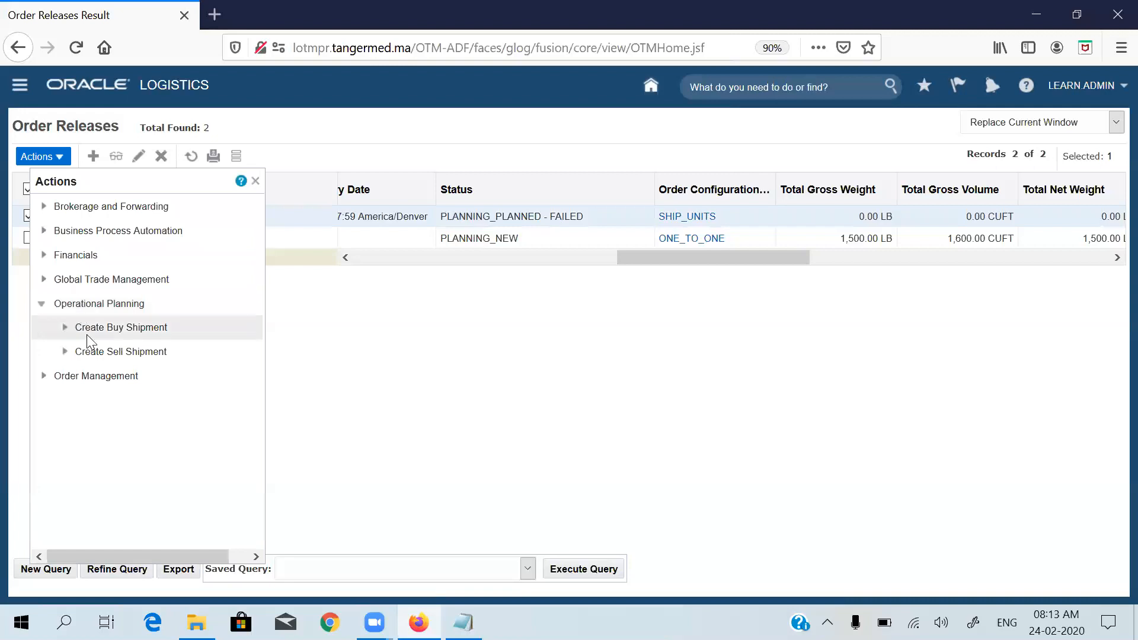
{"action": "left_click", "coordinate": [87, 334]}
{"action": "left_click_drag", "start_coordinate": [258, 360], "coordinate": [160, 498]}
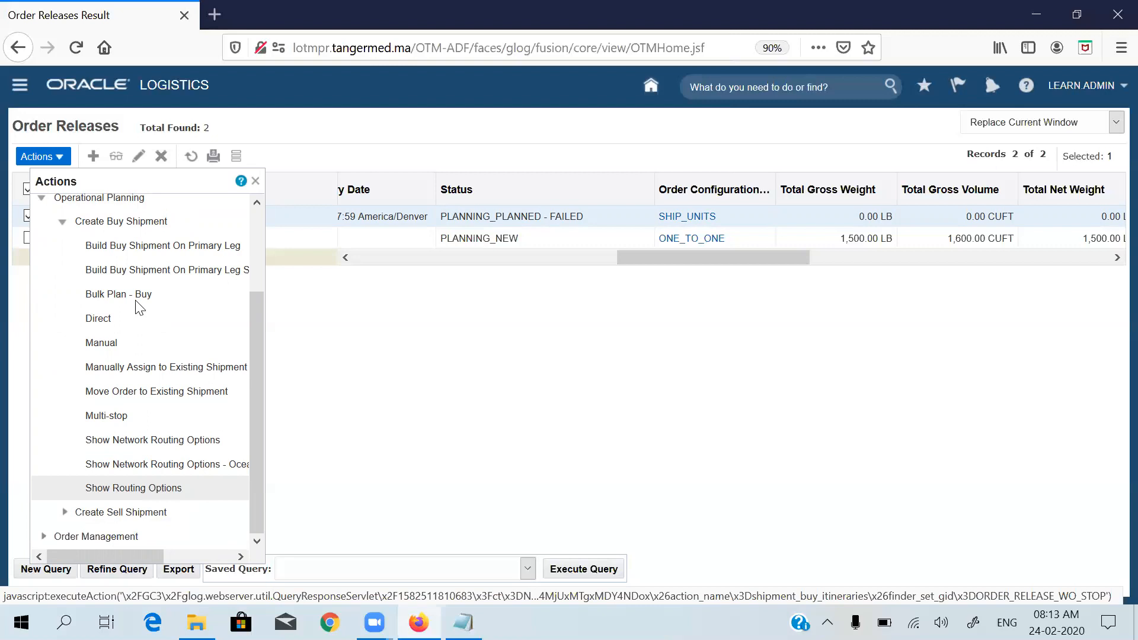
{"action": "left_click", "coordinate": [133, 488]}
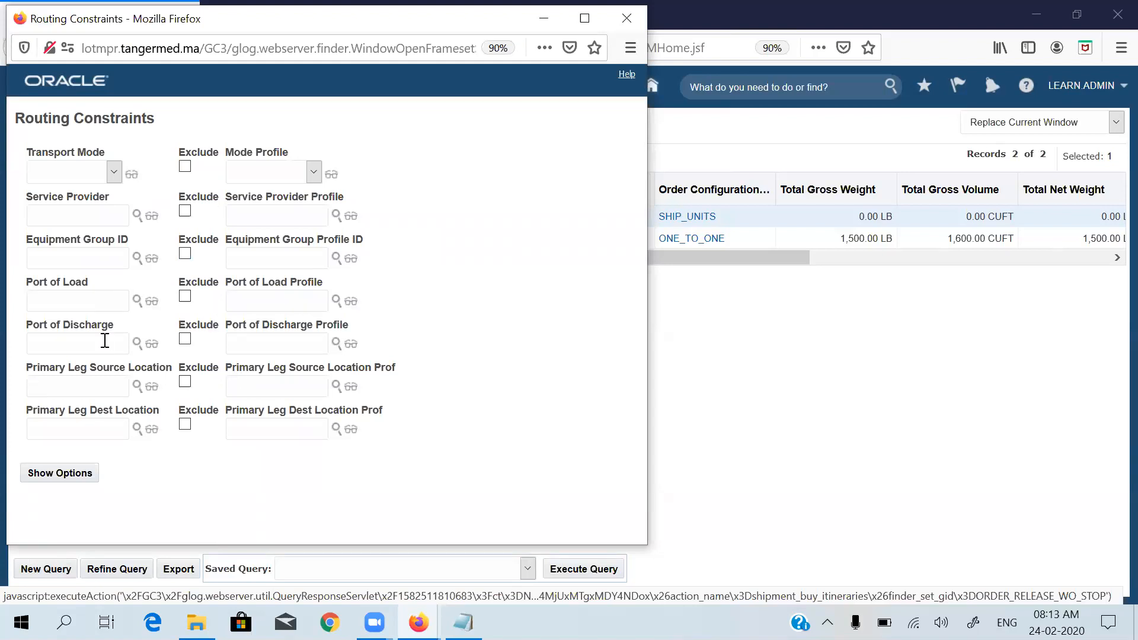
{"action": "left_click", "coordinate": [69, 481]}
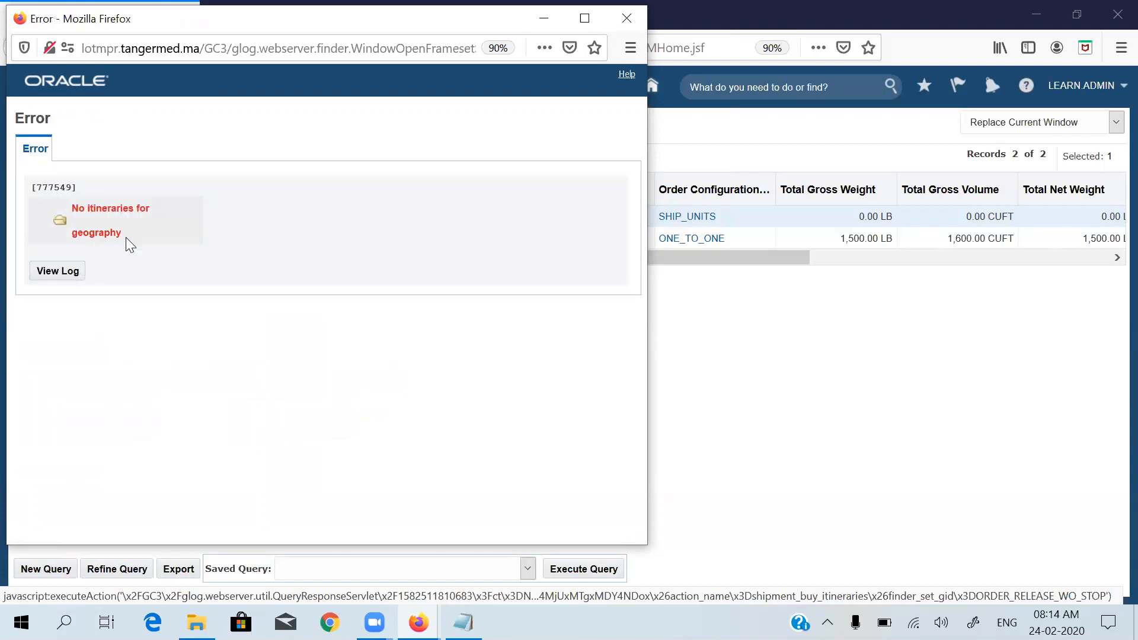
Step: Read the routing options result message, close its window and deselect order release AK_ORD_001
{"action": "left_click_drag", "start_coordinate": [122, 236], "coordinate": [72, 205]}
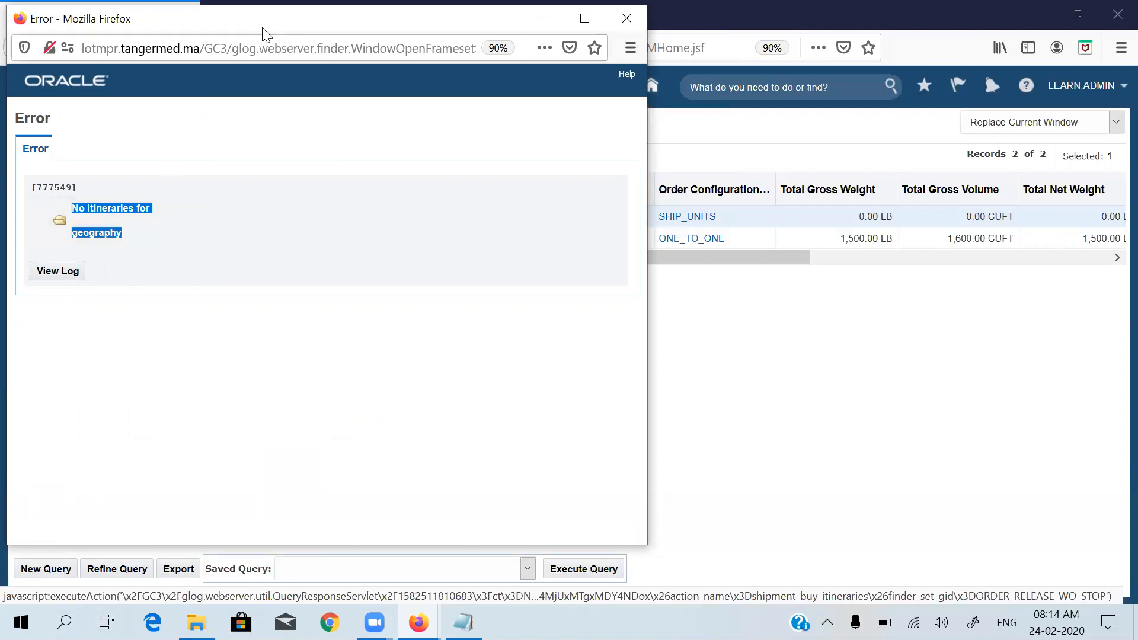
{"action": "left_click_drag", "start_coordinate": [249, 25], "coordinate": [268, 96]}
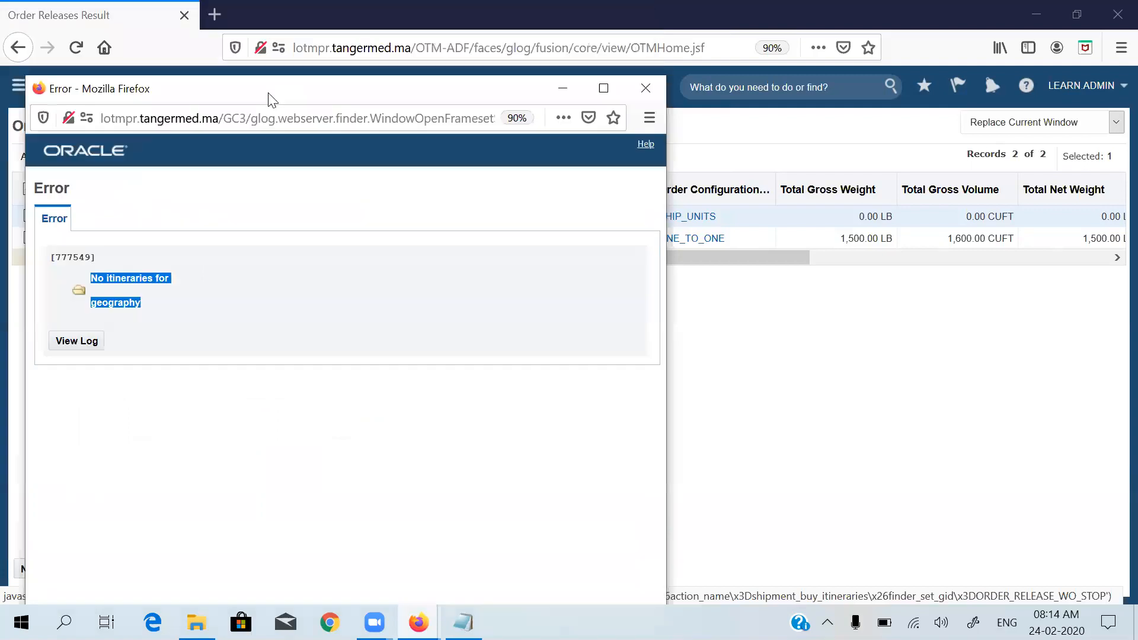
{"action": "left_click", "coordinate": [635, 88]}
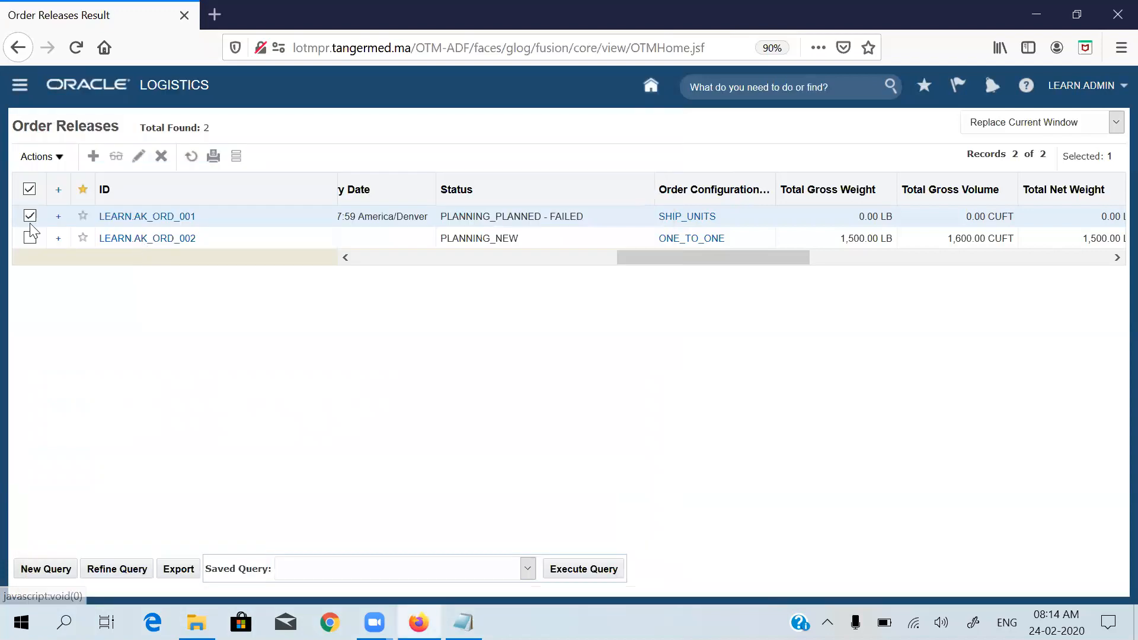
{"action": "left_click", "coordinate": [28, 217]}
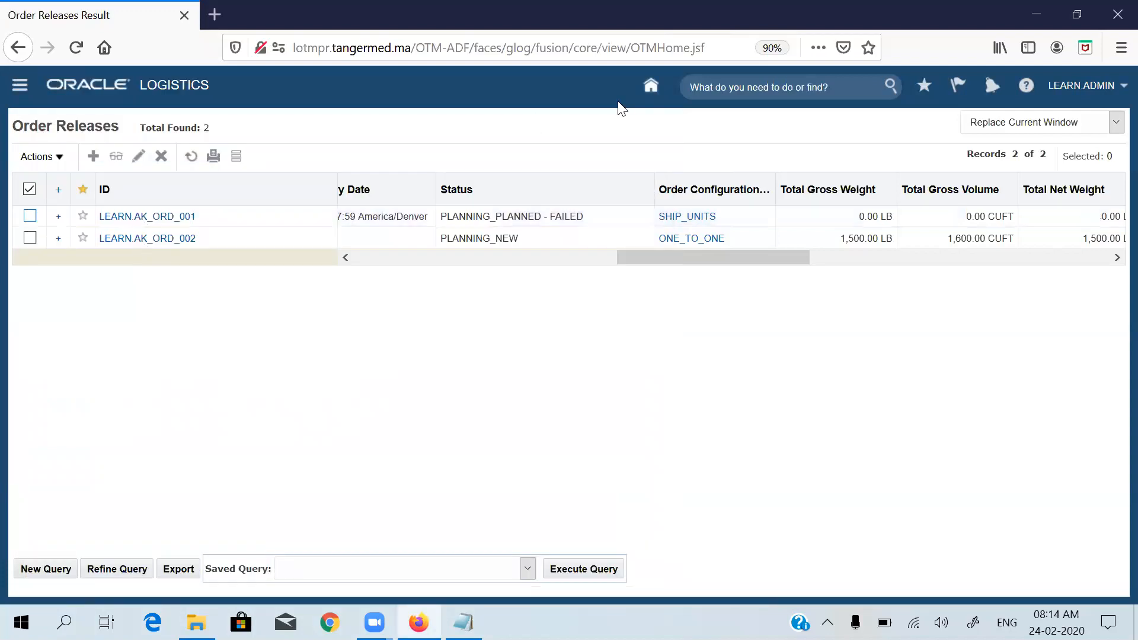
Step: Search the Itinerary Manager for IDs beginning with AK and open AK_IND_ITINERARY for editing
{"action": "left_click", "coordinate": [651, 85]}
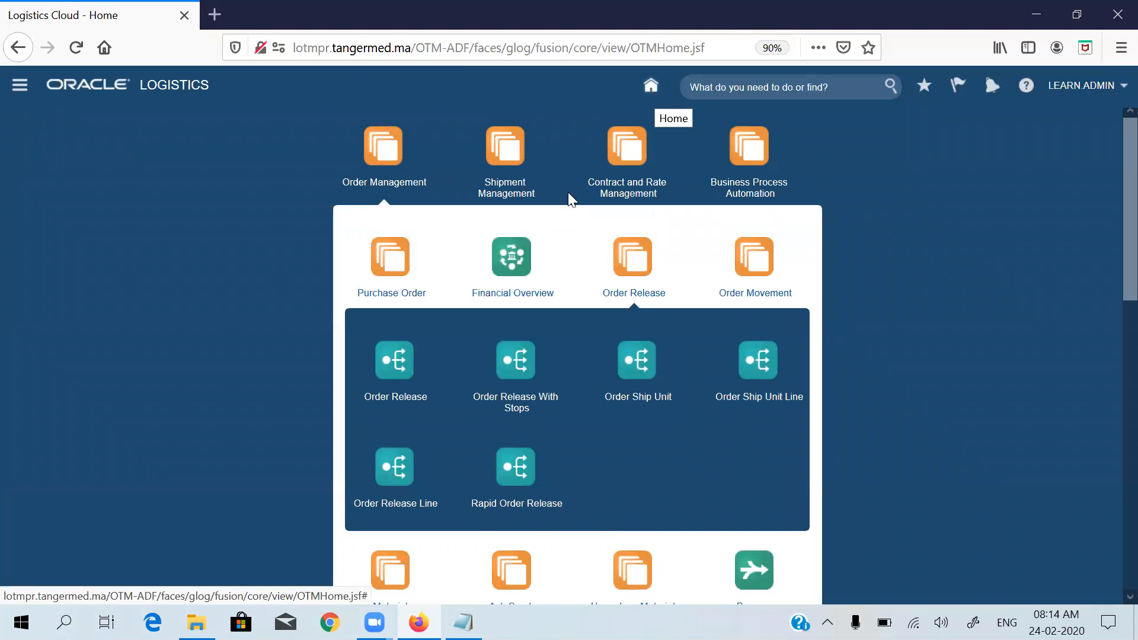
{"action": "left_click", "coordinate": [507, 158]}
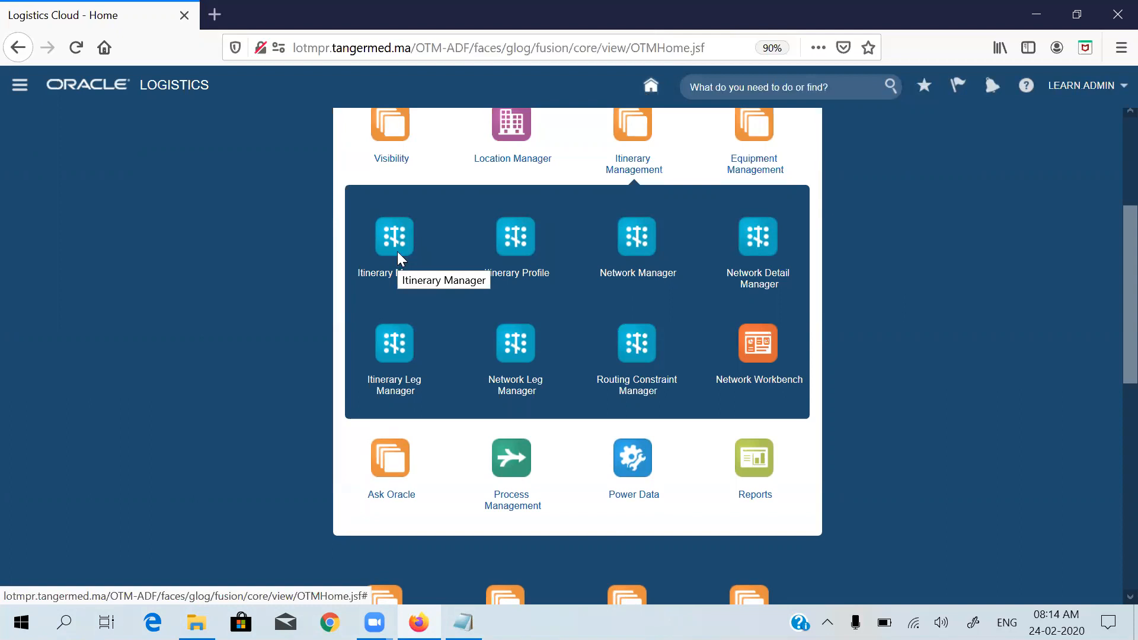
{"action": "left_click", "coordinate": [396, 249]}
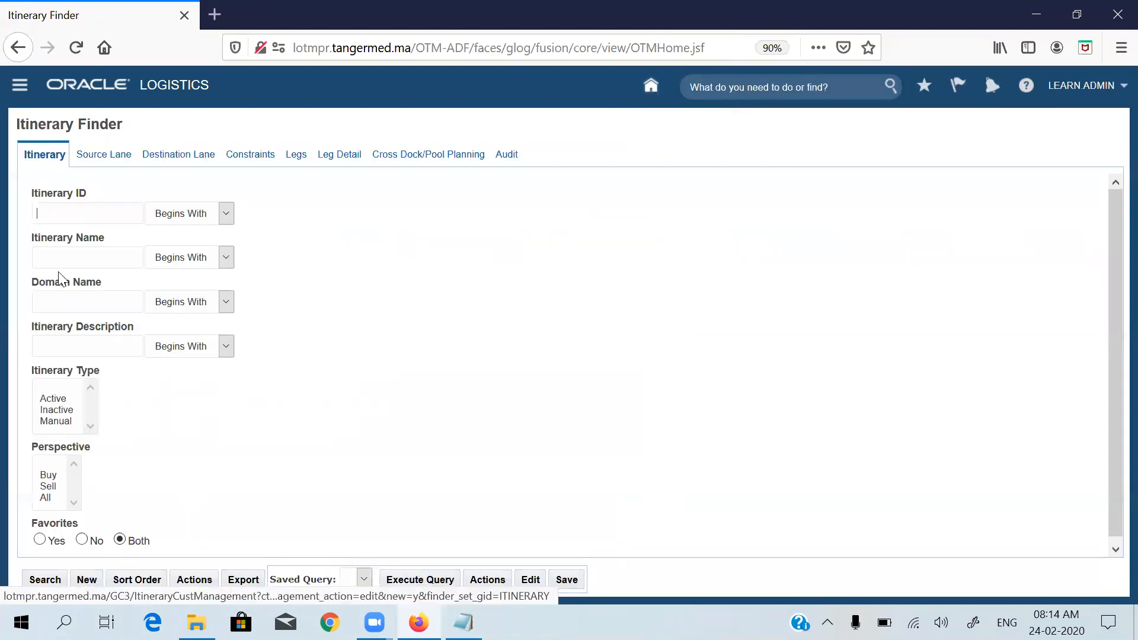
{"action": "left_click", "coordinate": [83, 209]}
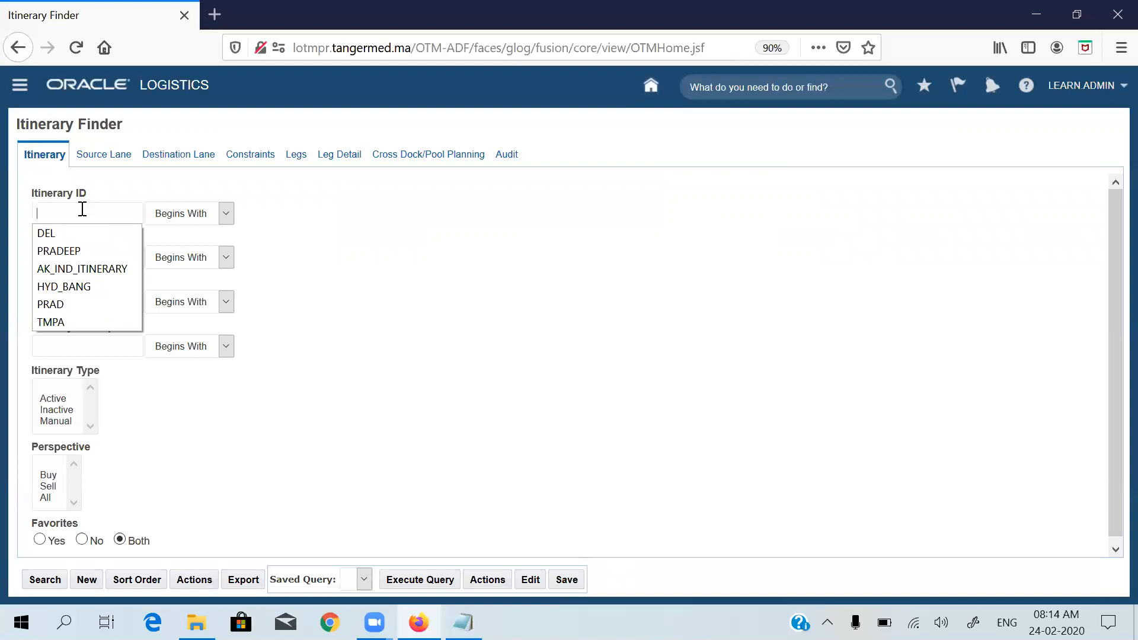
{"action": "type", "text": "AK"}
{"action": "key", "text": "Return"}
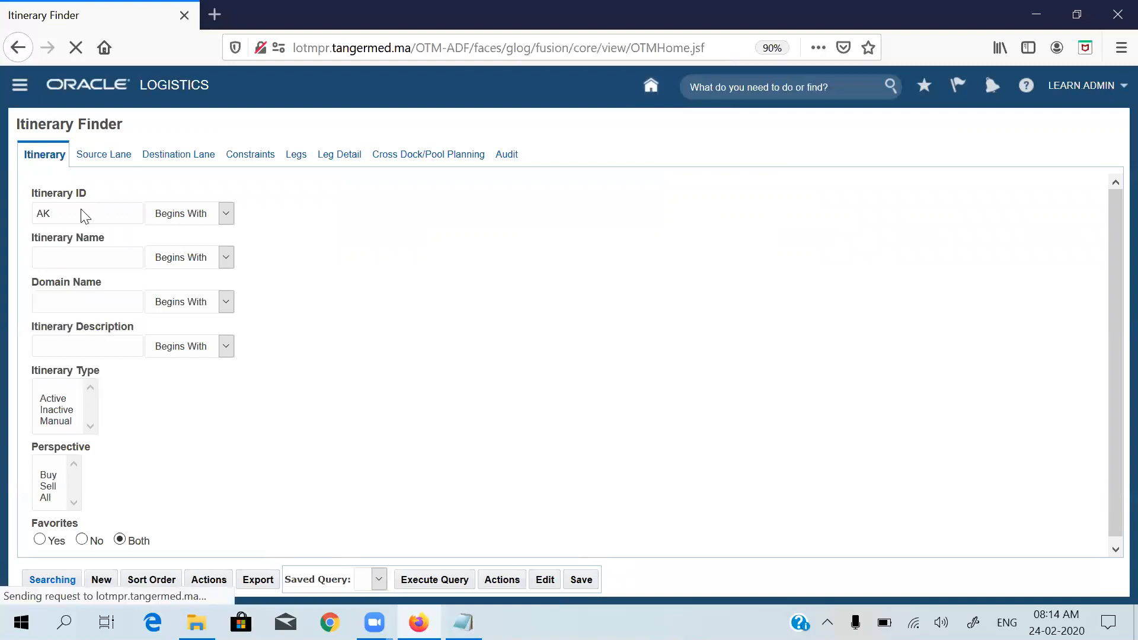
{"action": "left_click", "coordinate": [30, 216]}
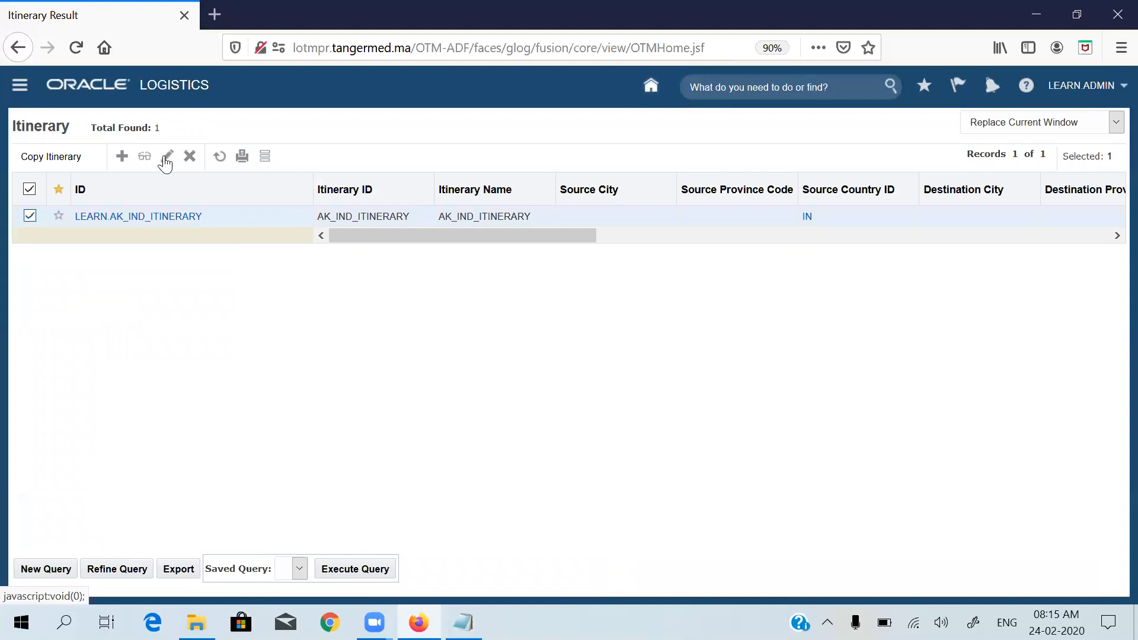
{"action": "left_click", "coordinate": [166, 164]}
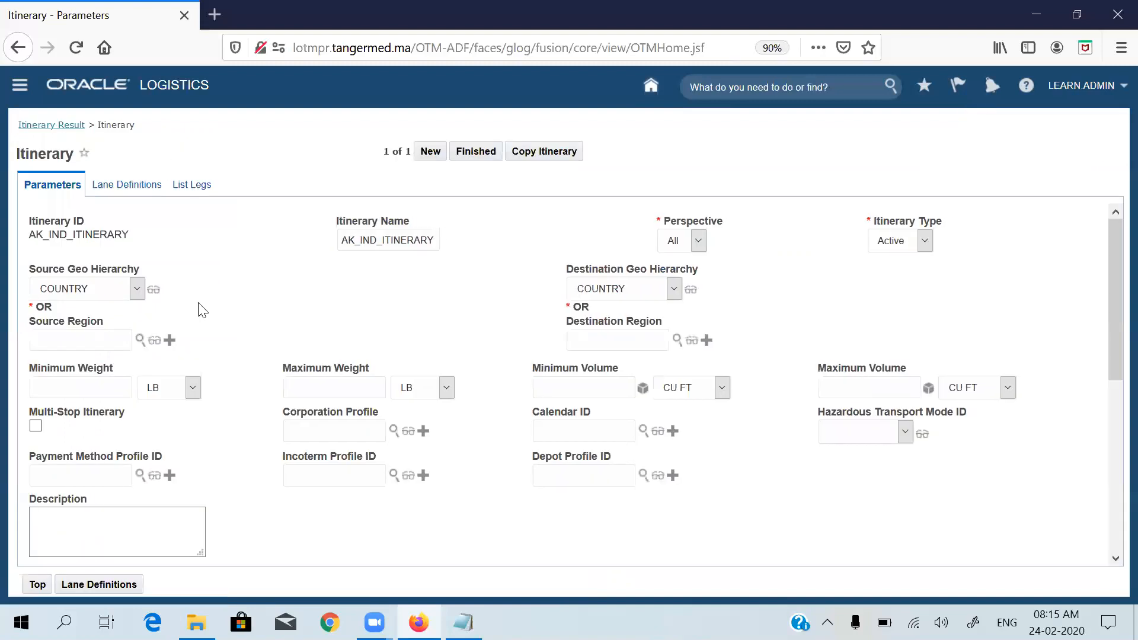
Step: Set both the source and destination country codes in the itinerary's lane definitions to US
{"action": "left_click", "coordinate": [109, 586]}
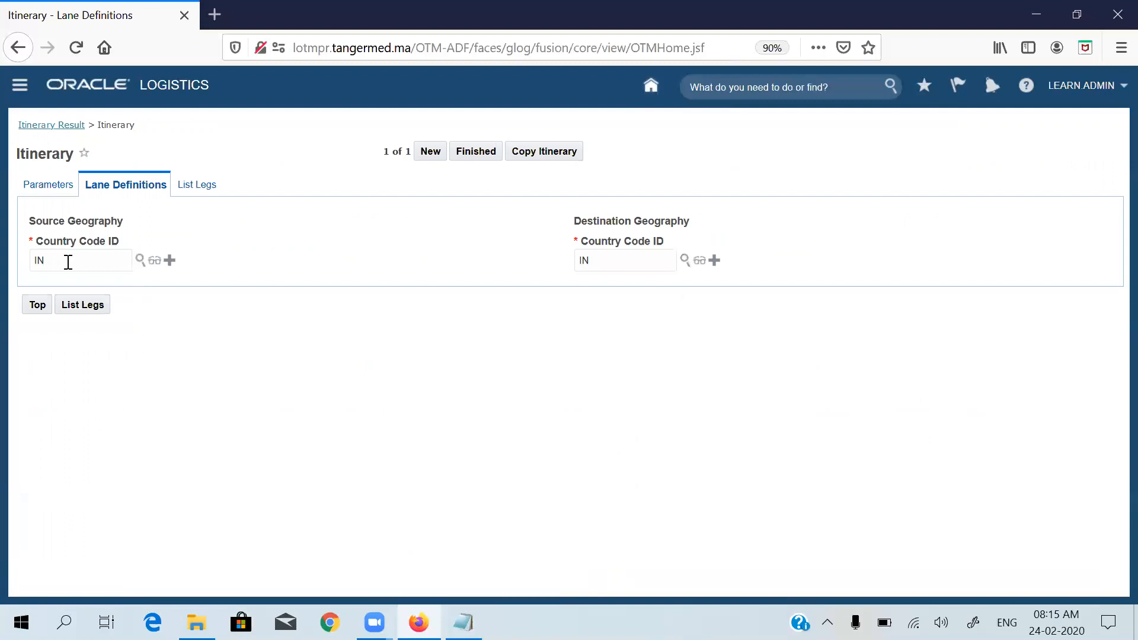
{"action": "double_click", "coordinate": [16, 260]}
{"action": "key", "text": "BackSpace"}
{"action": "type", "text": "US"}
{"action": "left_click_drag", "start_coordinate": [616, 259], "coordinate": [507, 257]}
{"action": "key", "text": "BackSpace"}
{"action": "type", "text": "US"}
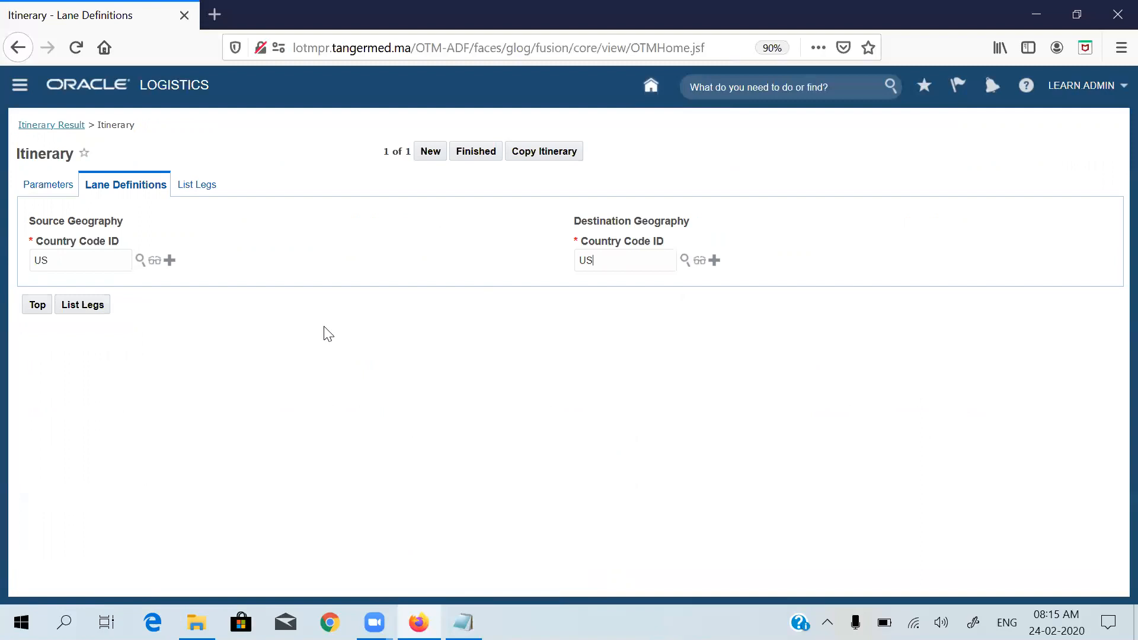
Step: Open the itinerary's existing leg for editing and examine its mode and equipment compatibility settings
{"action": "left_click", "coordinate": [94, 306]}
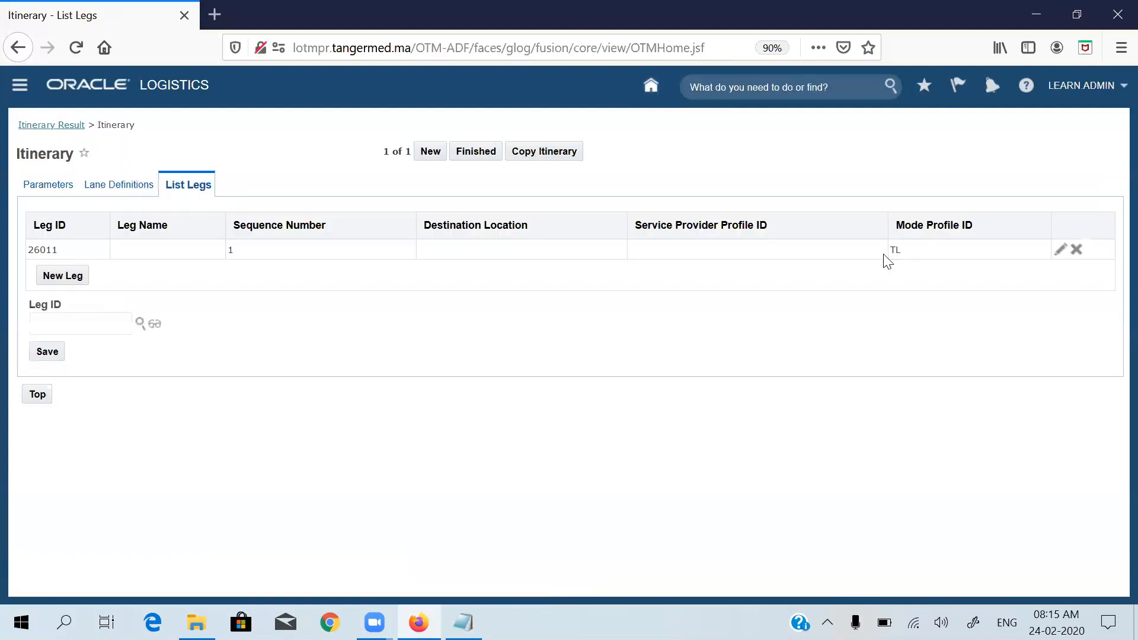
{"action": "left_click", "coordinate": [1059, 251]}
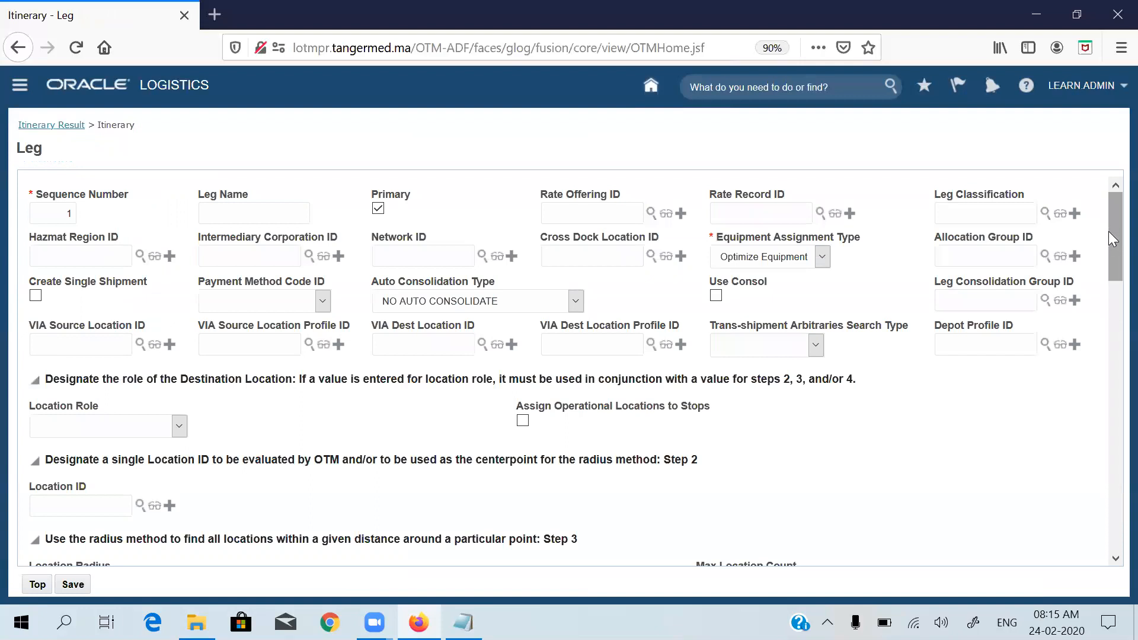
{"action": "left_click_drag", "start_coordinate": [1108, 232], "coordinate": [1109, 234]}
{"action": "left_click", "coordinate": [1023, 403]}
{"action": "left_click", "coordinate": [1110, 427]}
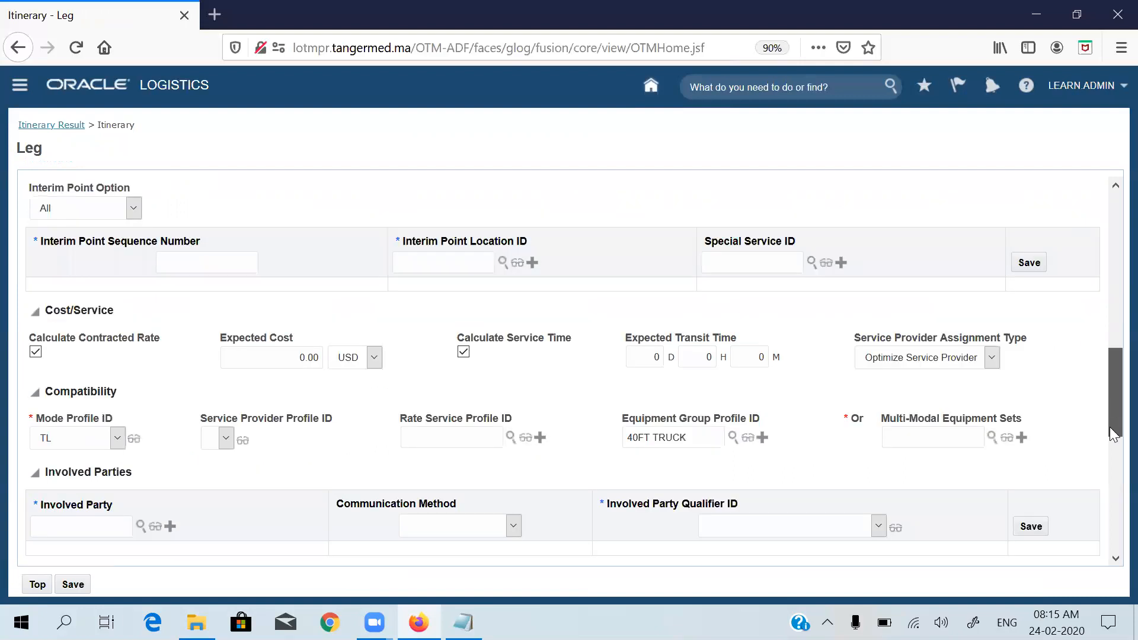
{"action": "scroll", "coordinate": [965, 391], "scroll_direction": "down", "scroll_amount": 3}
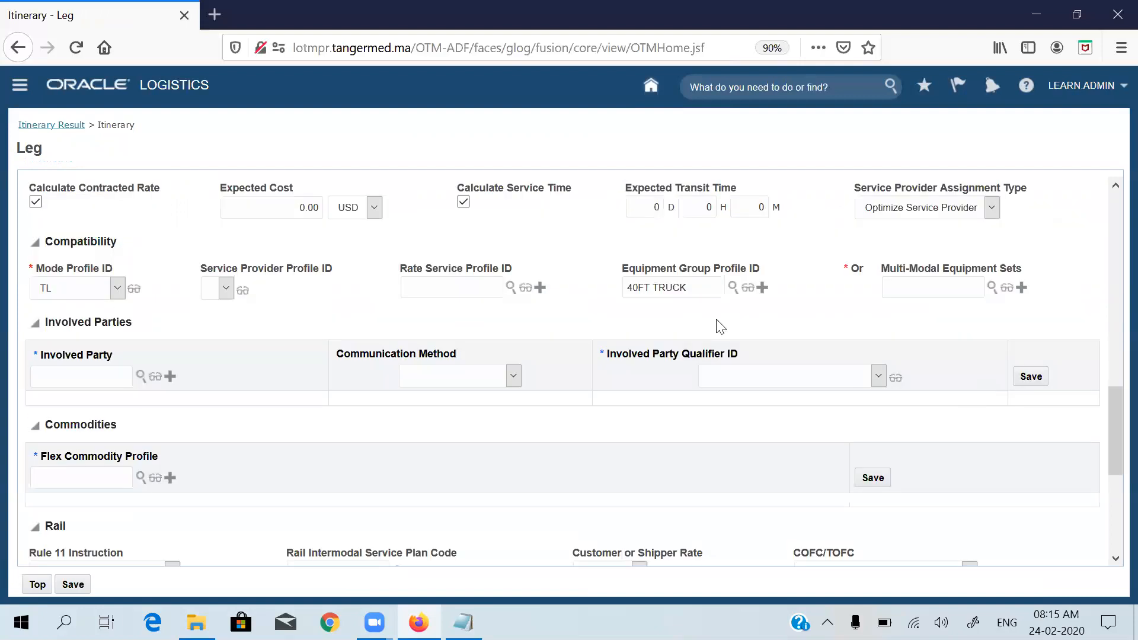
Step: View the leg's equipment group profile and its 40FT INDIAN TRUCK capacity details, and close both windows
{"action": "left_click", "coordinate": [744, 294]}
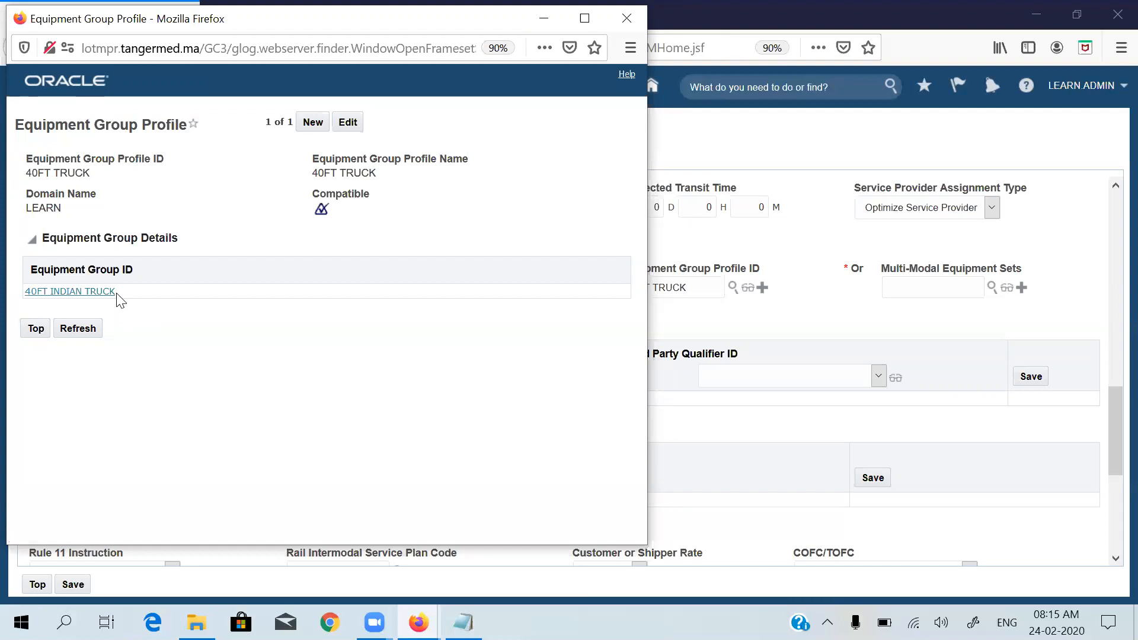
{"action": "left_click", "coordinate": [57, 291]}
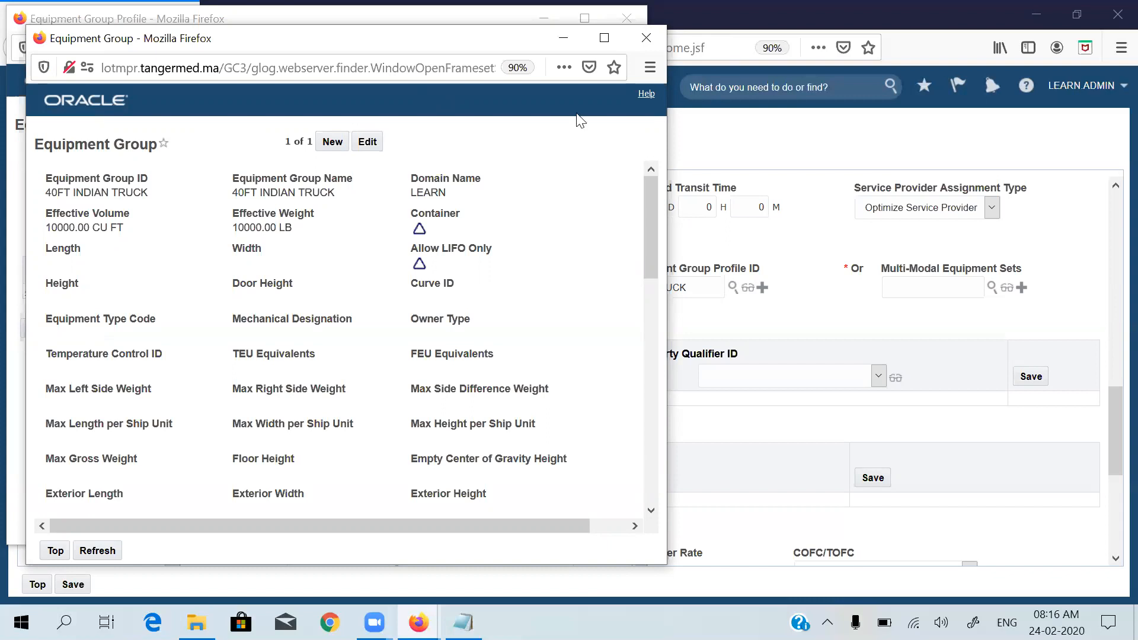
{"action": "left_click_drag", "start_coordinate": [525, 39], "coordinate": [583, 96]}
{"action": "left_click", "coordinate": [704, 95]}
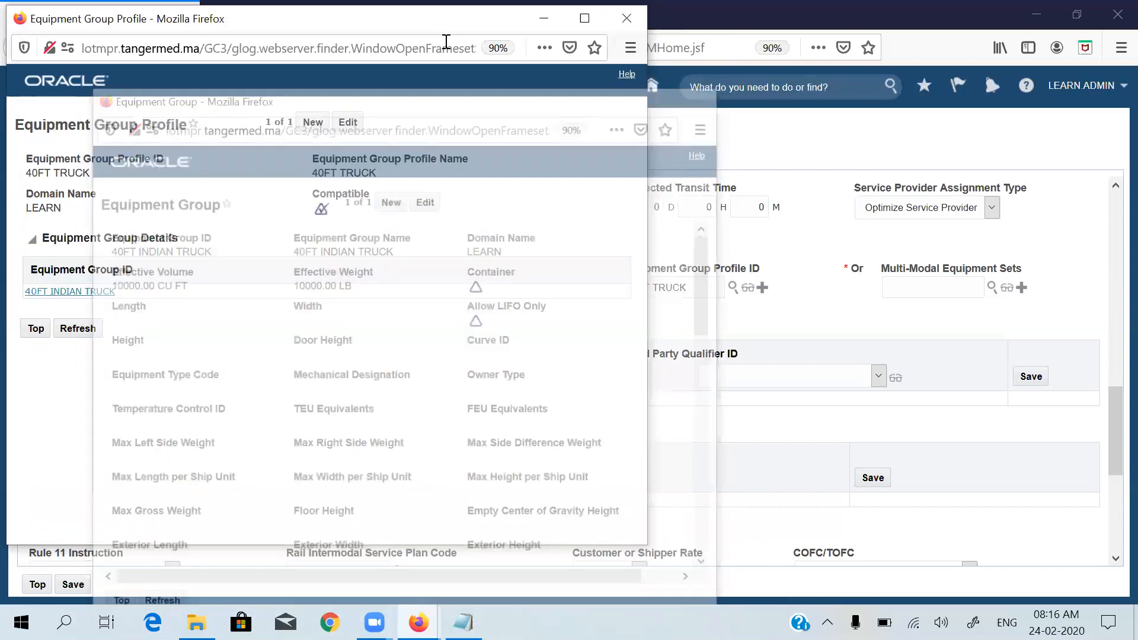
{"action": "left_click_drag", "start_coordinate": [535, 29], "coordinate": [596, 86]}
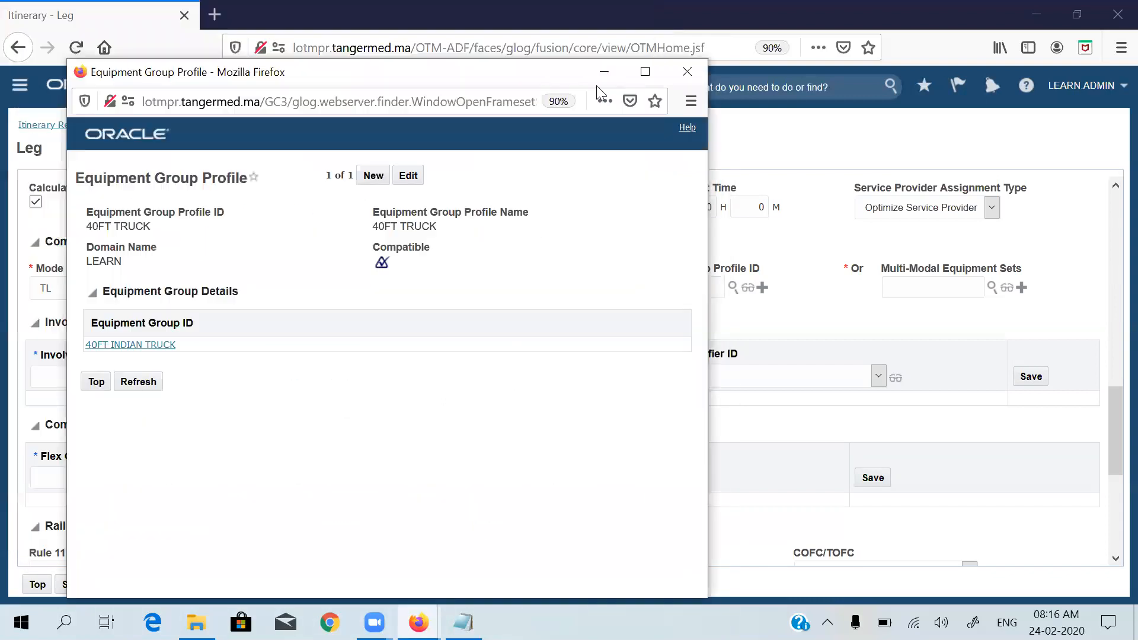
{"action": "left_click", "coordinate": [701, 76]}
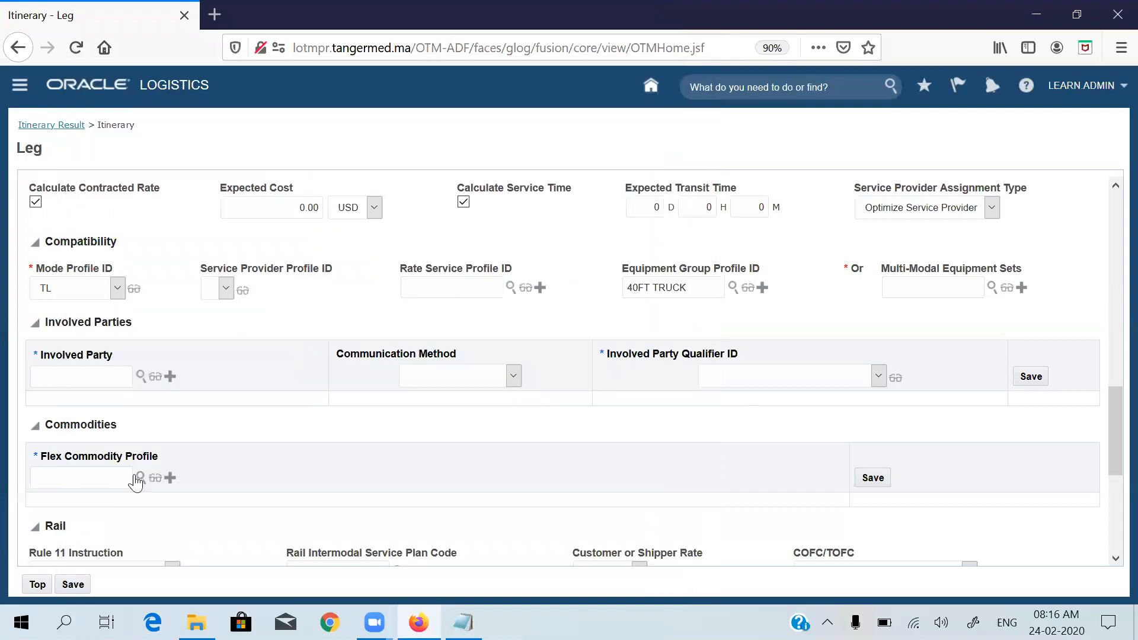
Step: Save the leg and finish editing the itinerary
{"action": "left_click", "coordinate": [72, 585]}
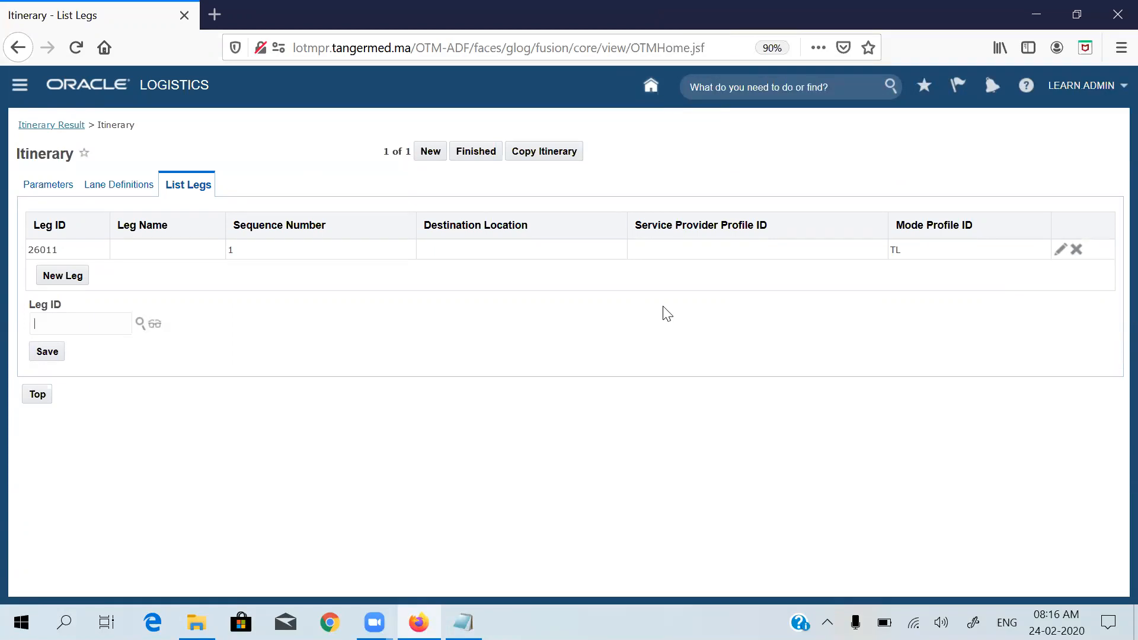
{"action": "left_click", "coordinate": [481, 152]}
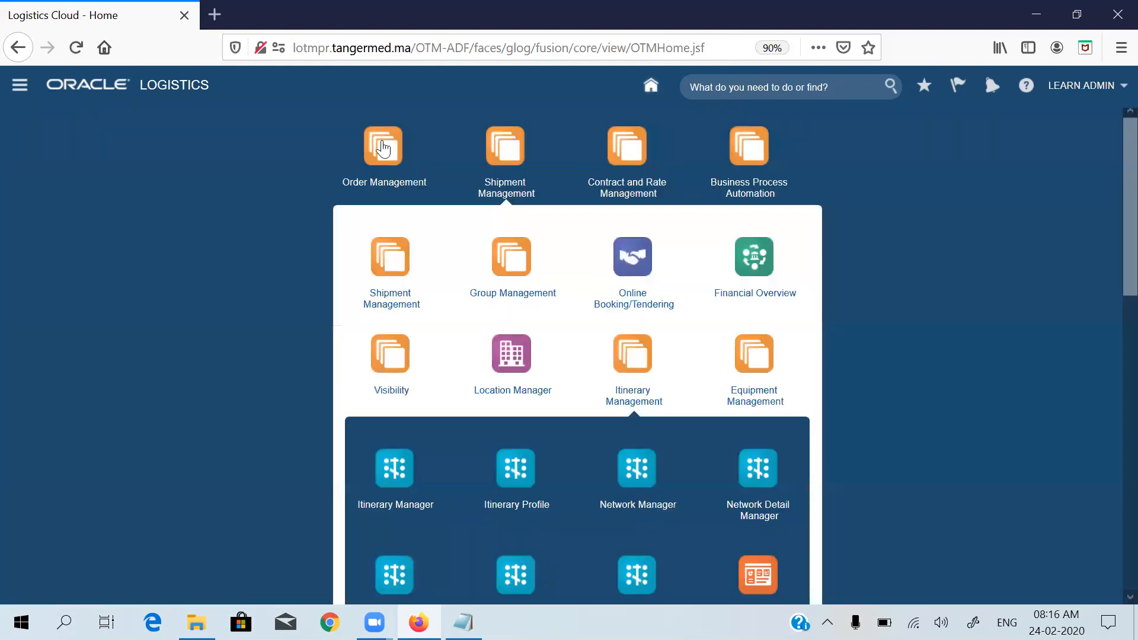
Step: Open the order release finder from Order Management and search for release IDs beginning with AK
{"action": "left_click", "coordinate": [383, 148]}
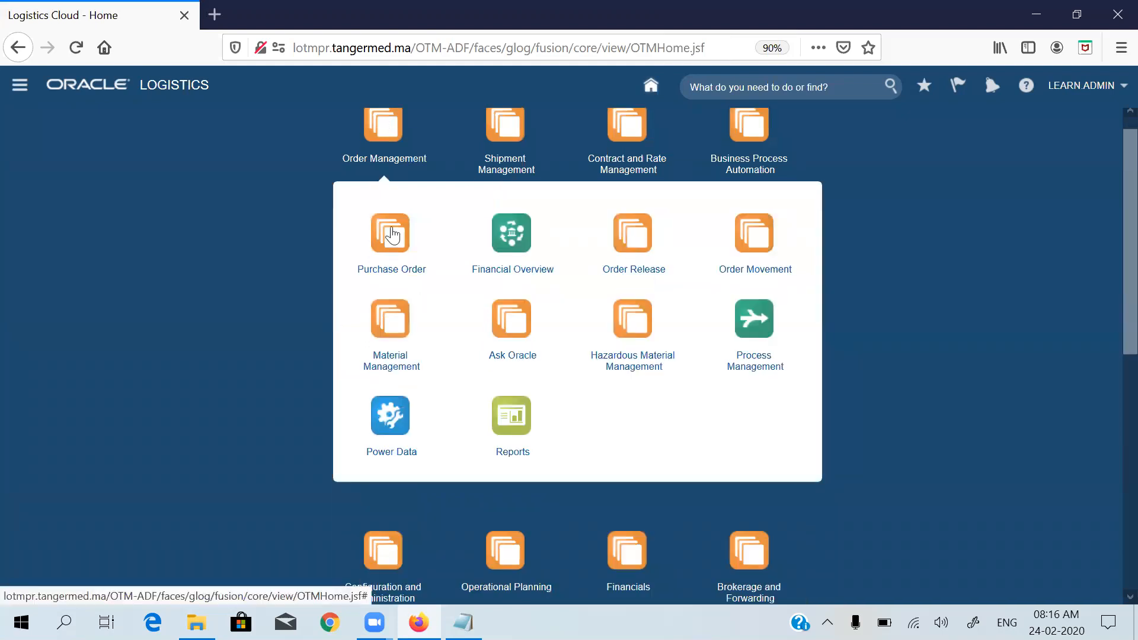
{"action": "left_click", "coordinate": [392, 235]}
{"action": "left_click", "coordinate": [391, 227]}
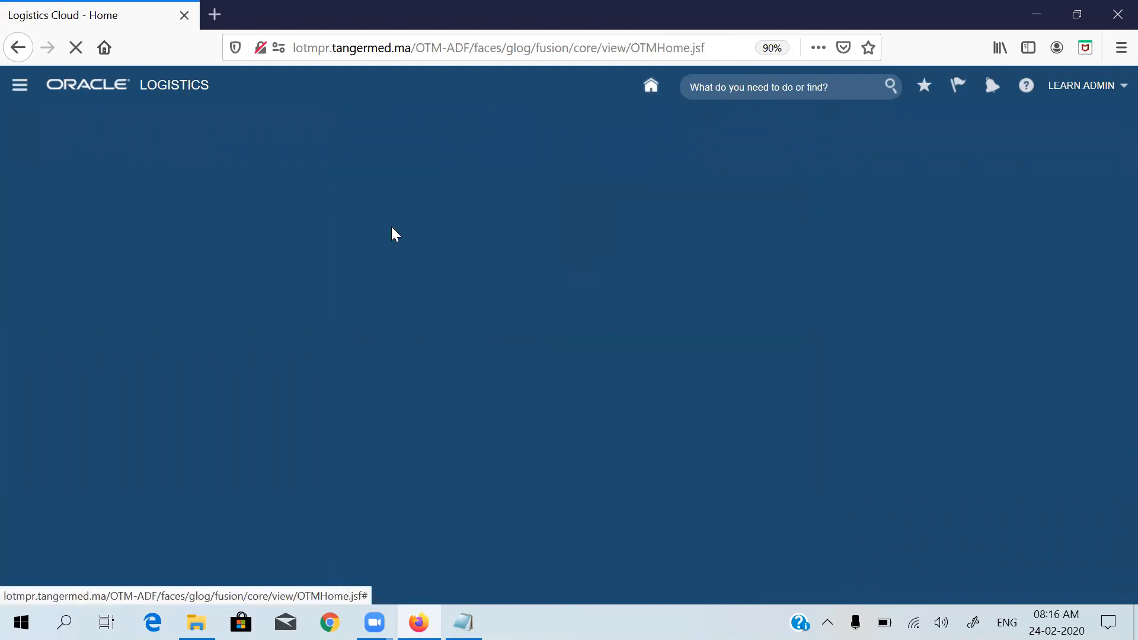
{"action": "type", "text": "O"}
{"action": "key", "text": "BackSpace"}
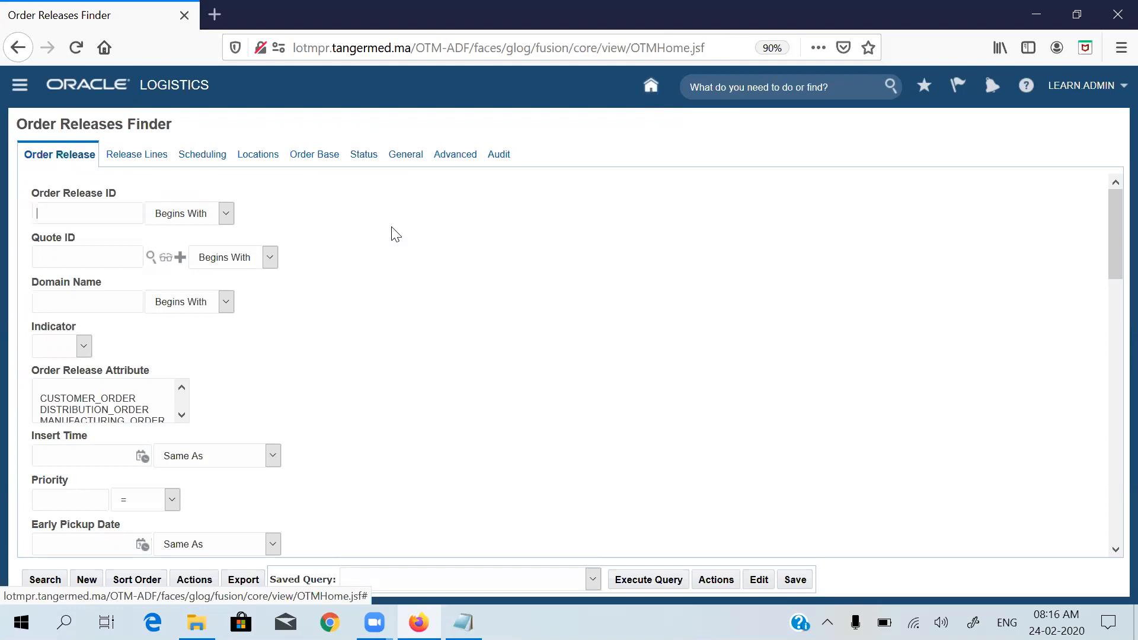
{"action": "type", "text": "AK"}
{"action": "key", "text": "Return"}
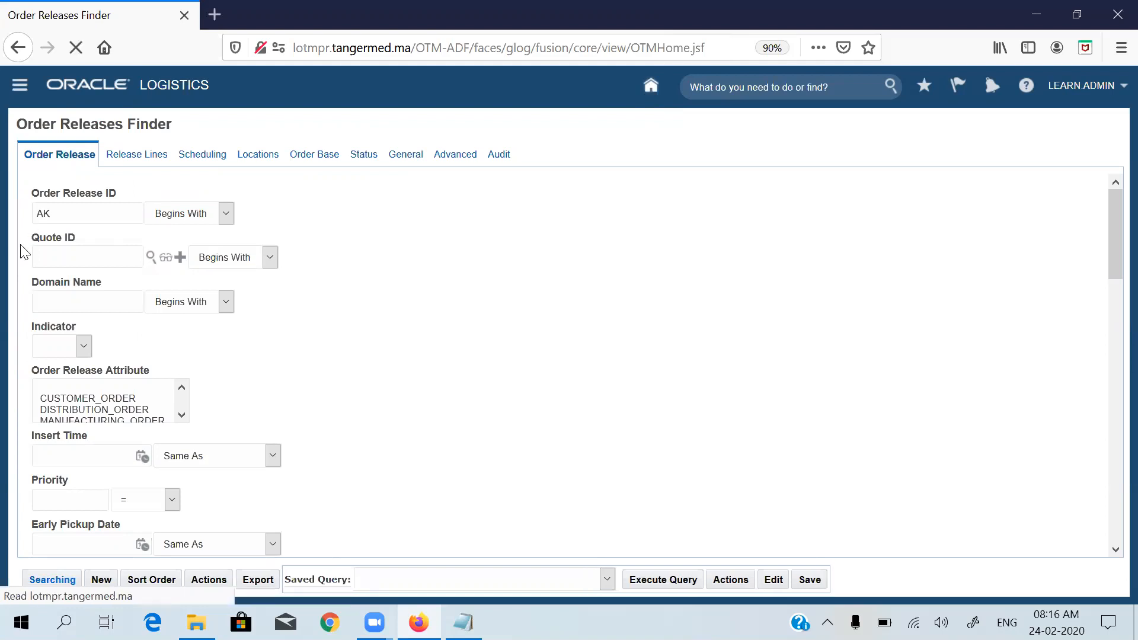
Step: Show the routing options for order release AK_ORD_001 through AK_IND_ITINERARY, leaving all routing constraints empty
{"action": "left_click", "coordinate": [30, 217]}
{"action": "left_click", "coordinate": [58, 158]}
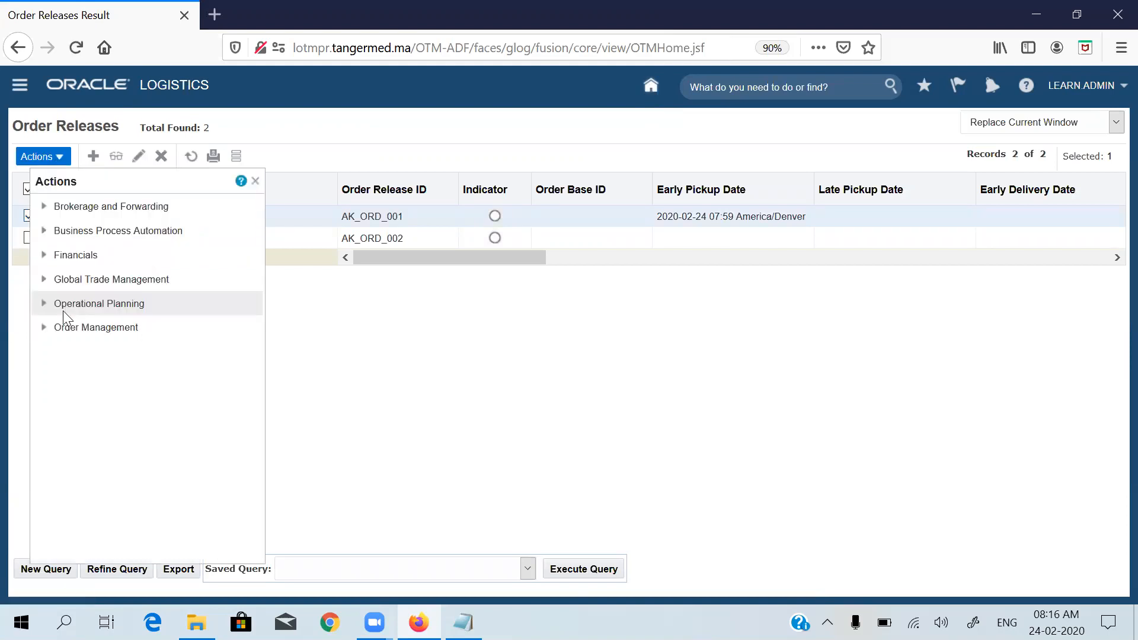
{"action": "left_click", "coordinate": [63, 309]}
{"action": "left_click", "coordinate": [109, 327]}
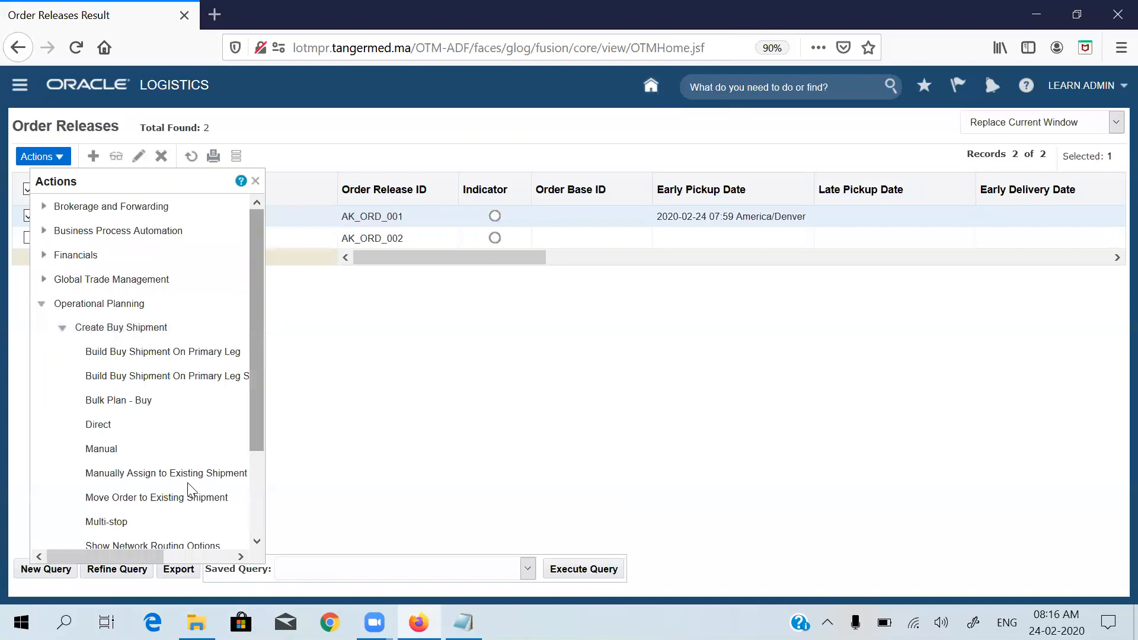
{"action": "scroll", "coordinate": [171, 494], "scroll_direction": "down", "scroll_amount": 3}
{"action": "left_click", "coordinate": [169, 490]}
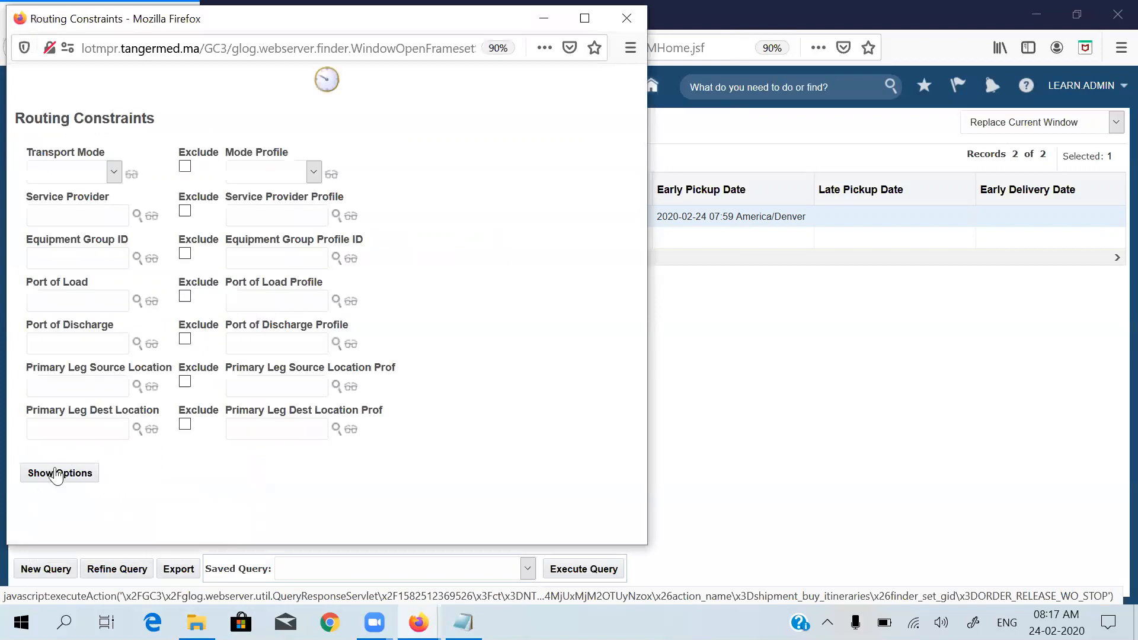
{"action": "left_click", "coordinate": [57, 473]}
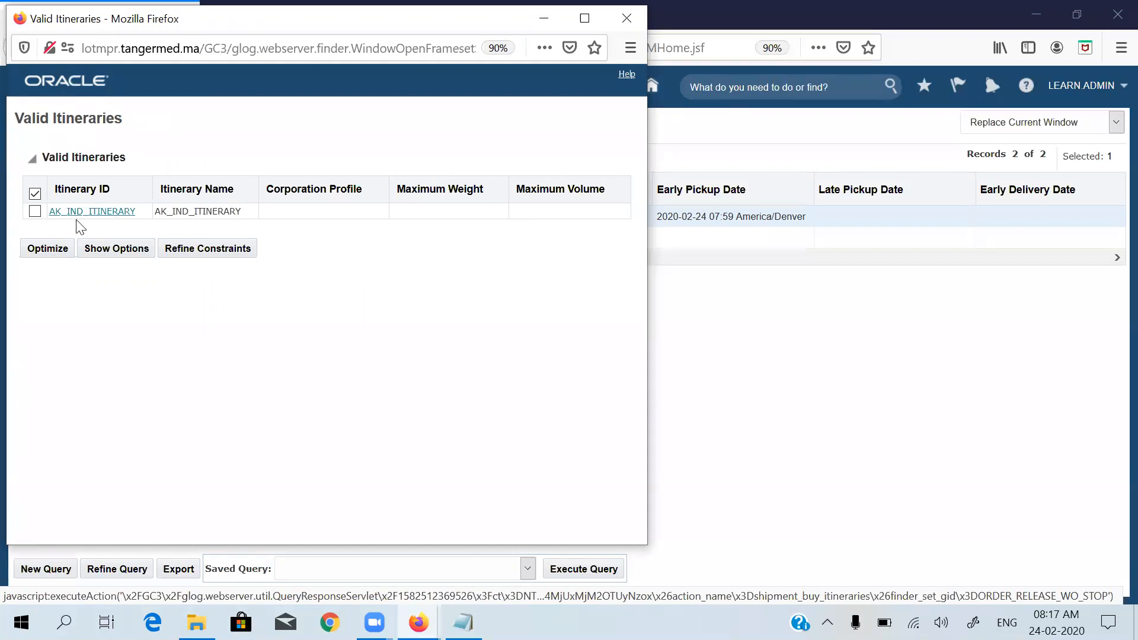
{"action": "left_click", "coordinate": [37, 215]}
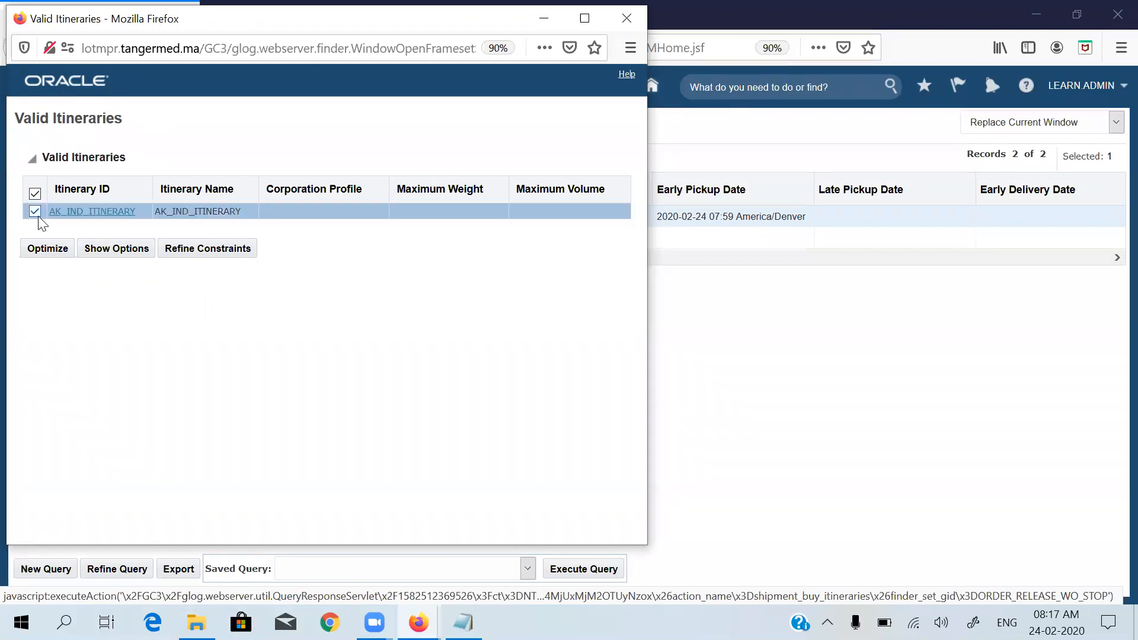
{"action": "left_click", "coordinate": [114, 249]}
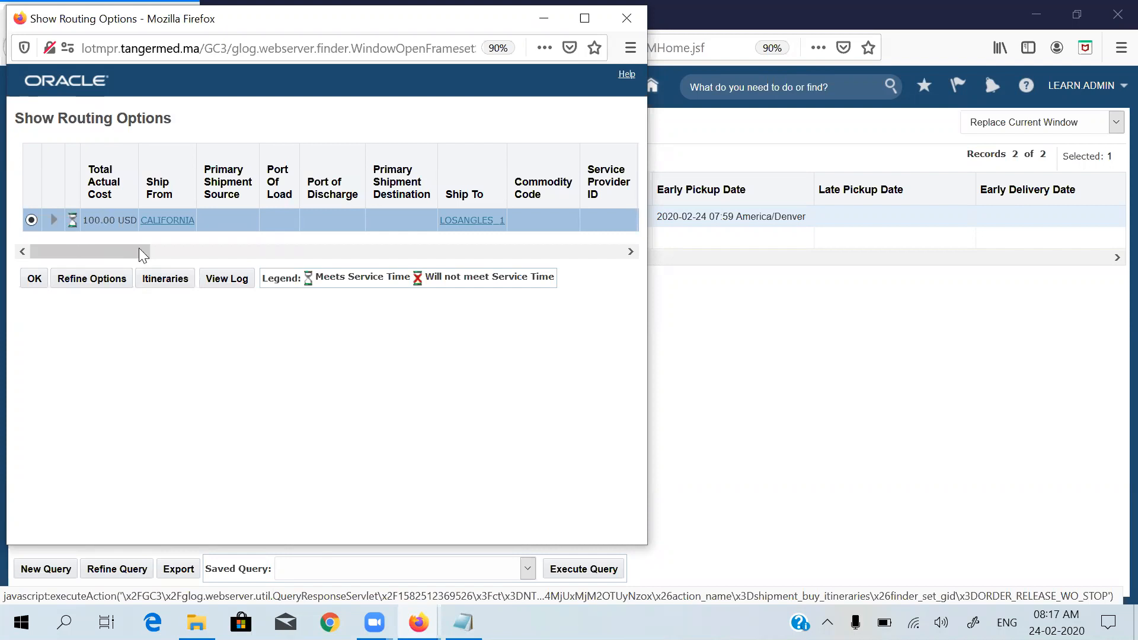
Step: Expand the routing option, examine its cost, transit time, service provider, rate and equipment details, and close the window
{"action": "left_click", "coordinate": [55, 221]}
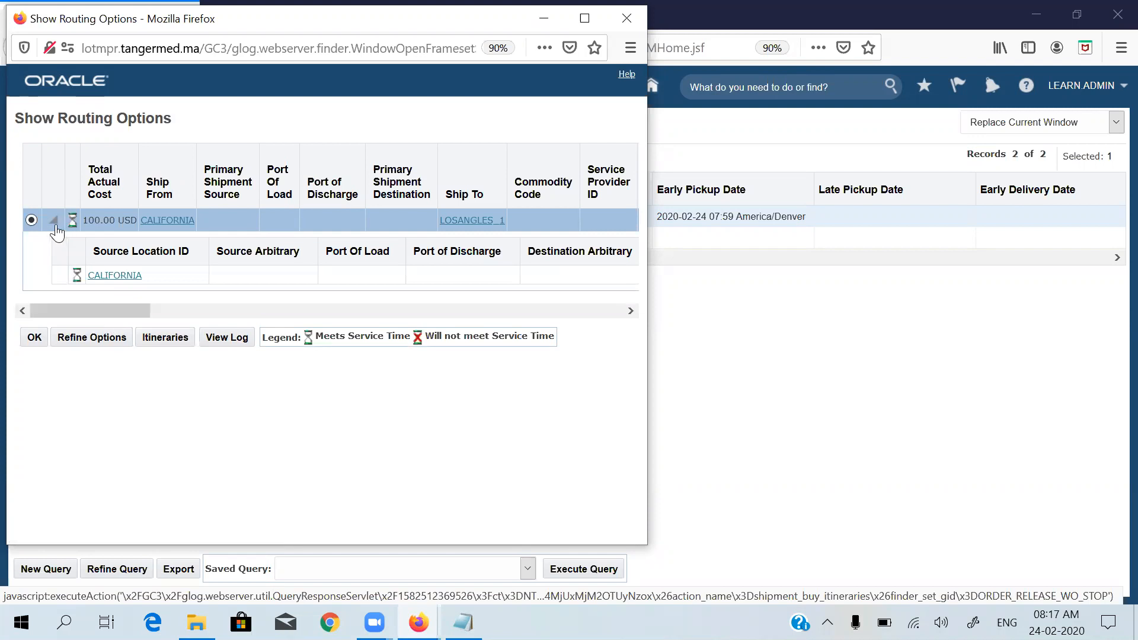
{"action": "left_click", "coordinate": [171, 308]}
{"action": "left_click", "coordinate": [336, 314]}
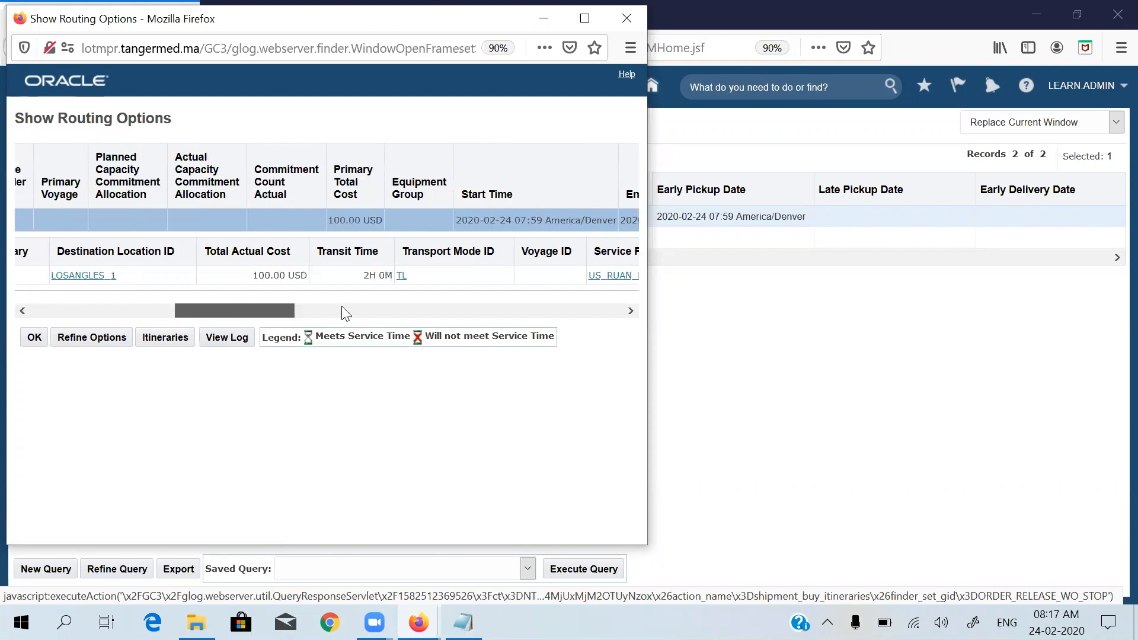
{"action": "left_click", "coordinate": [323, 312]}
{"action": "left_click_drag", "start_coordinate": [321, 305], "coordinate": [296, 306]}
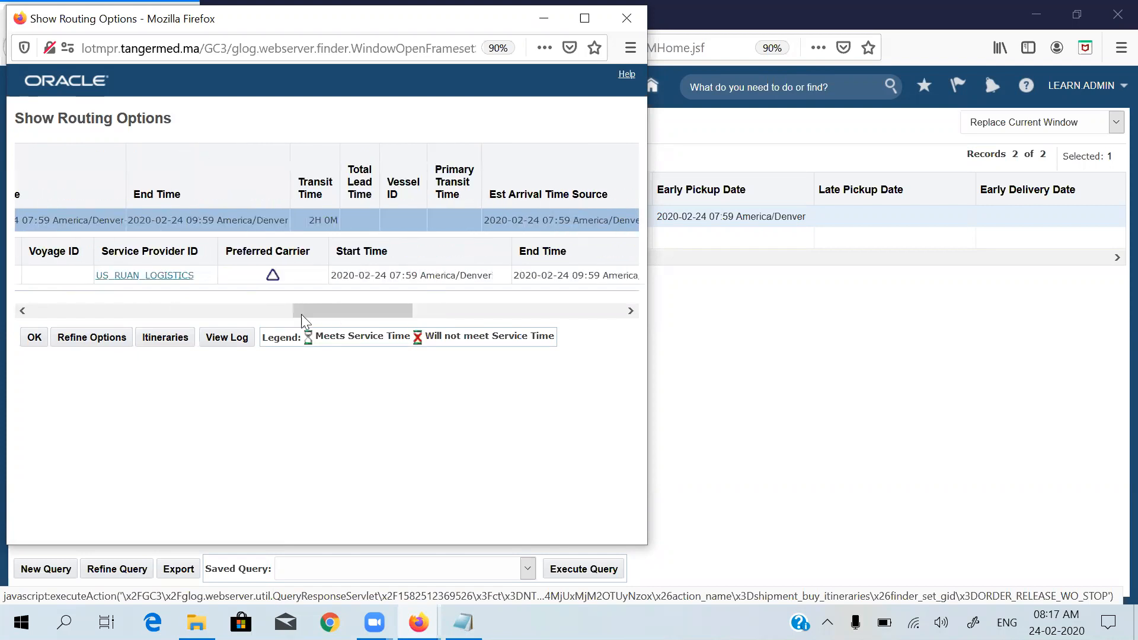
{"action": "left_click", "coordinate": [449, 310]}
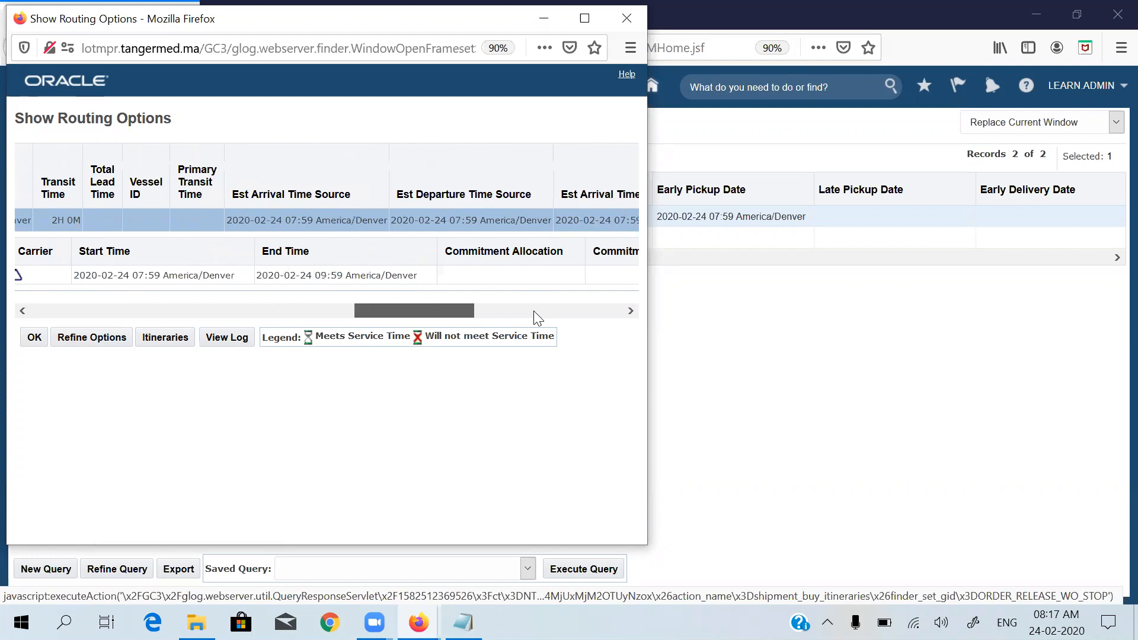
{"action": "left_click", "coordinate": [534, 311]}
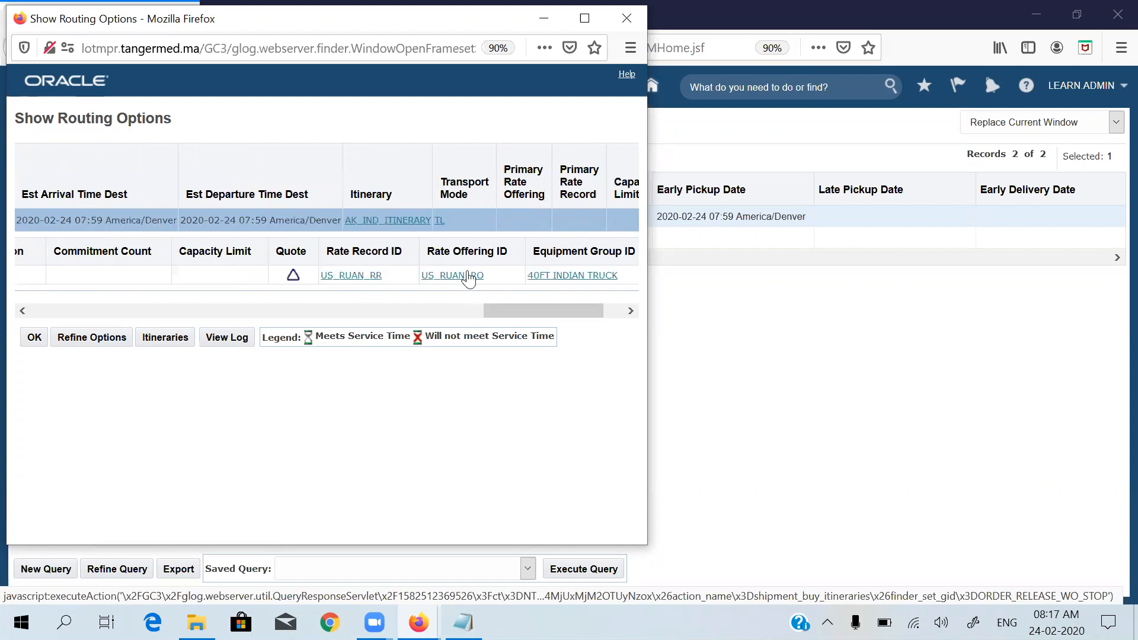
{"action": "left_click_drag", "start_coordinate": [508, 311], "coordinate": [545, 310]}
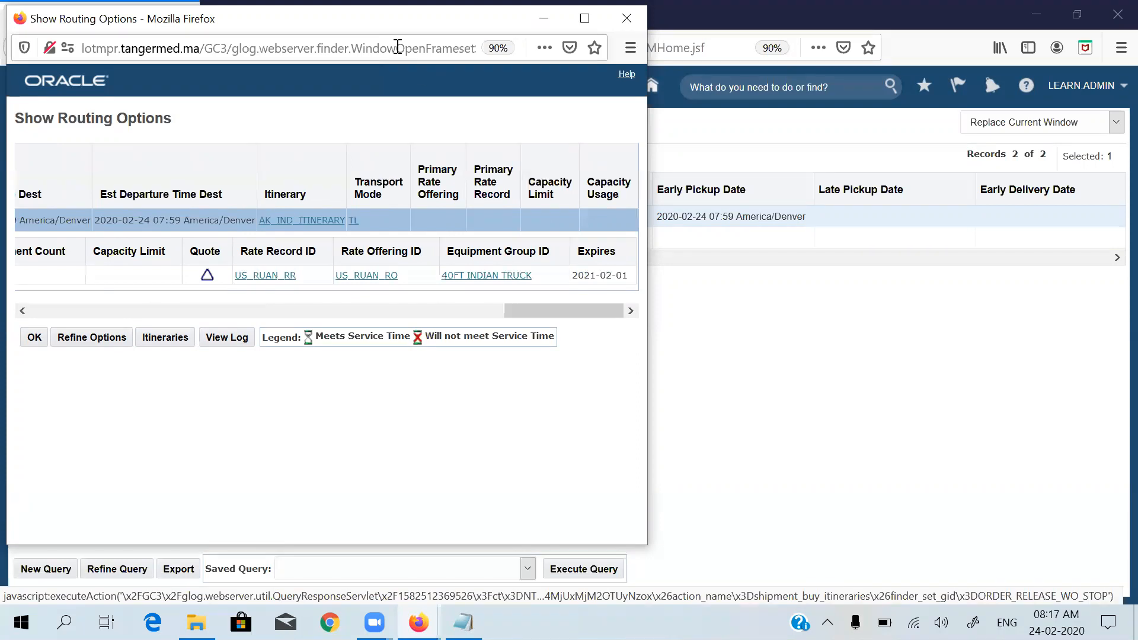
{"action": "left_click_drag", "start_coordinate": [397, 19], "coordinate": [418, 66]}
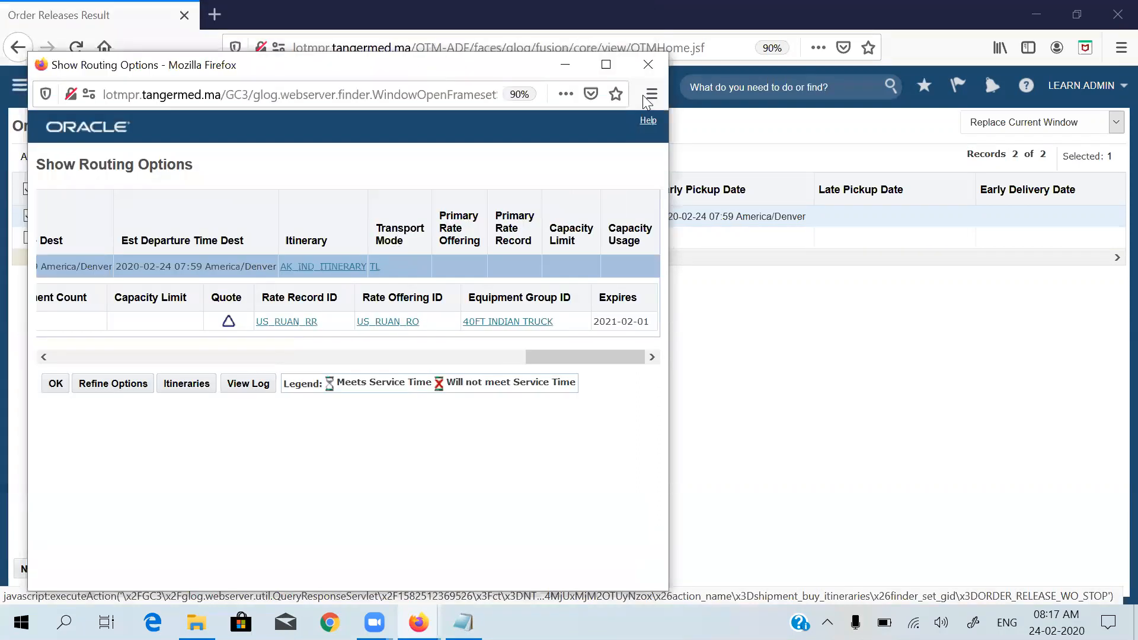
{"action": "left_click", "coordinate": [649, 65]}
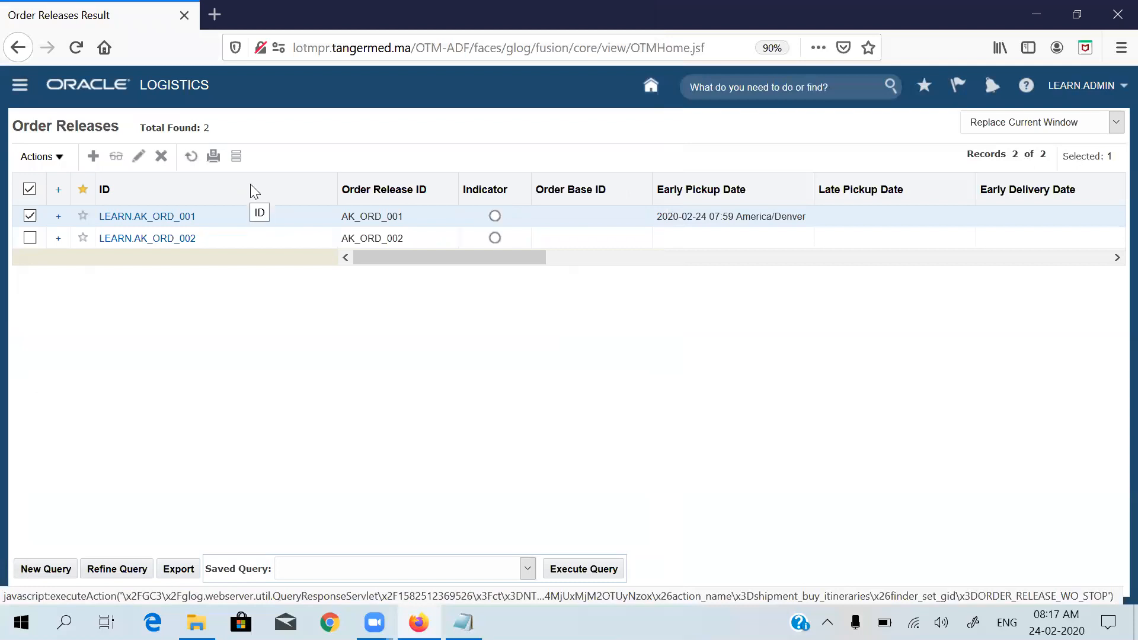
Step: Run a buy-side bulk plan for order release AK_ORD_001 with the DEFAULT parameter set and refresh its status
{"action": "left_click", "coordinate": [61, 168]}
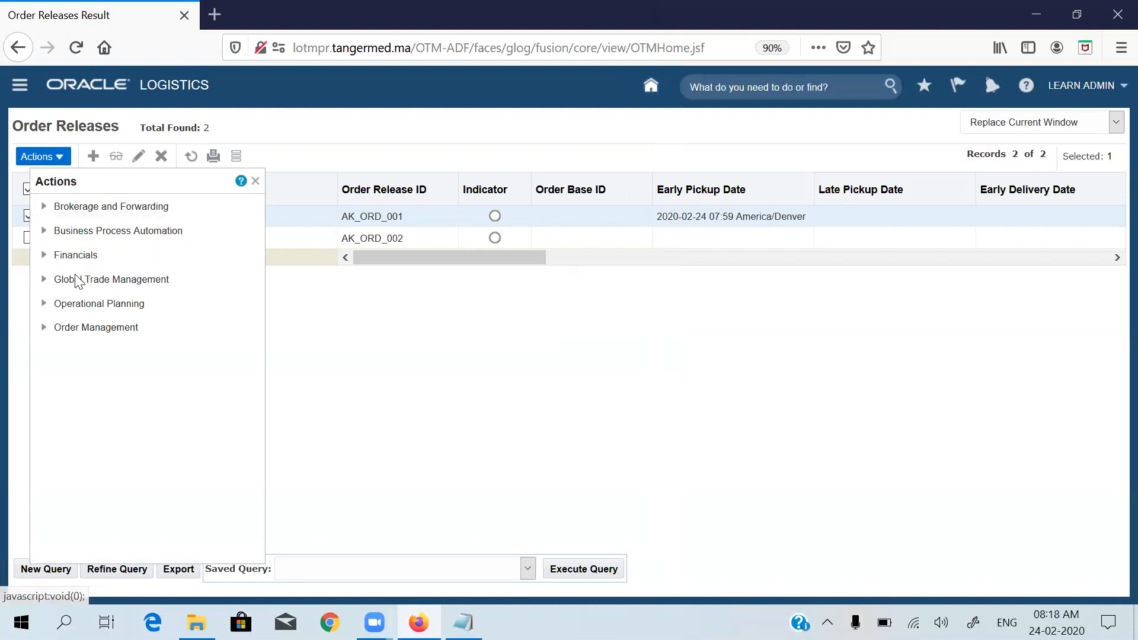
{"action": "left_click", "coordinate": [73, 306]}
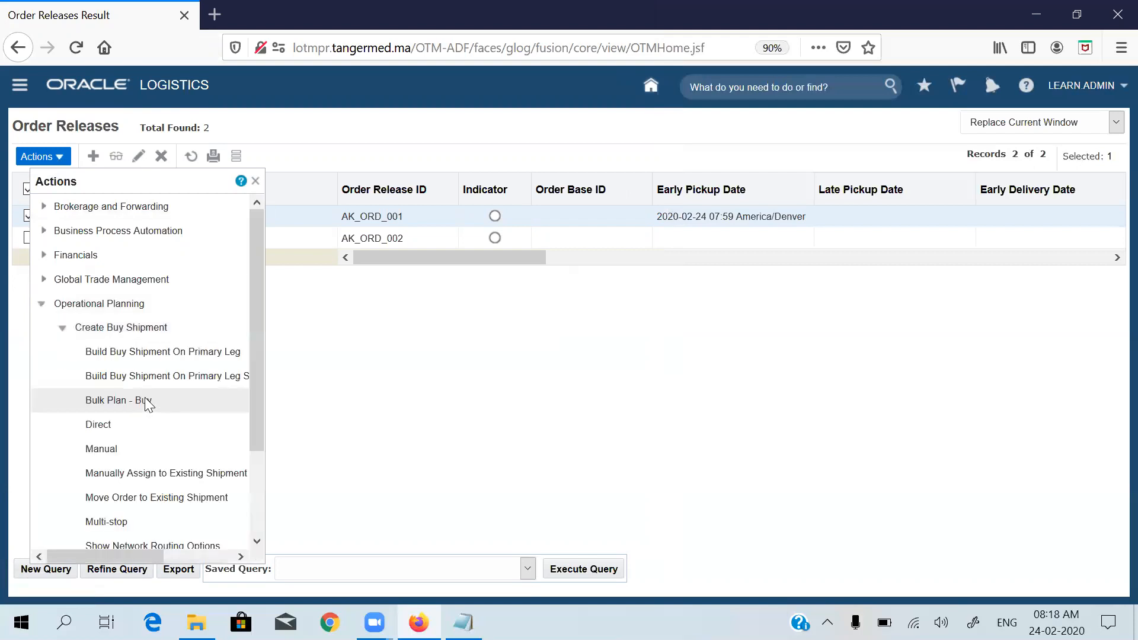
{"action": "left_click", "coordinate": [147, 402]}
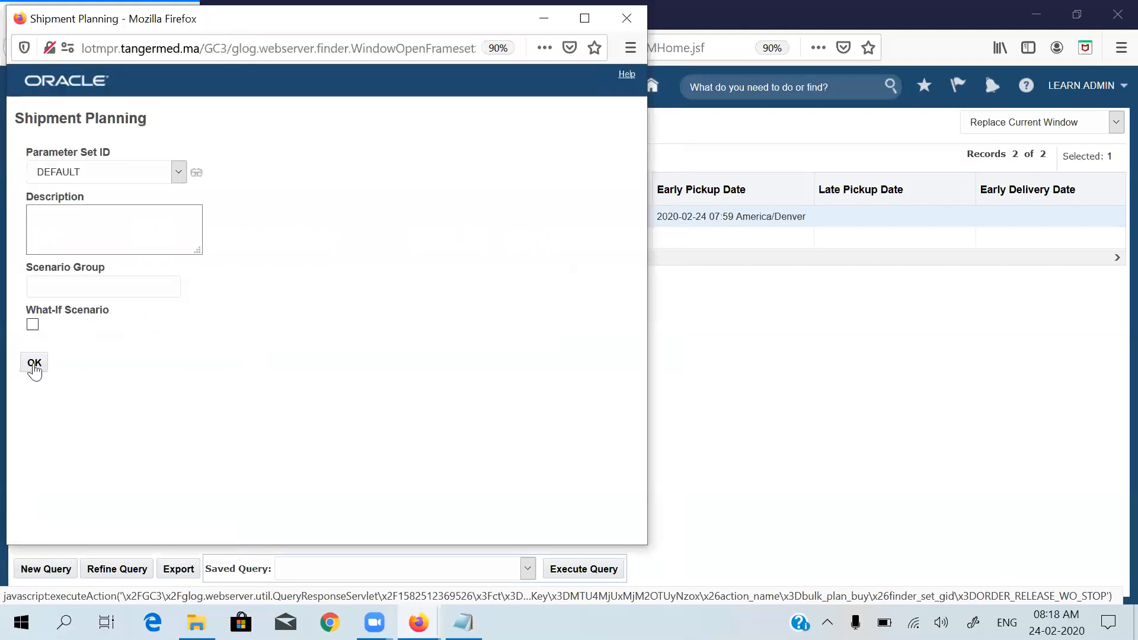
{"action": "left_click", "coordinate": [34, 364]}
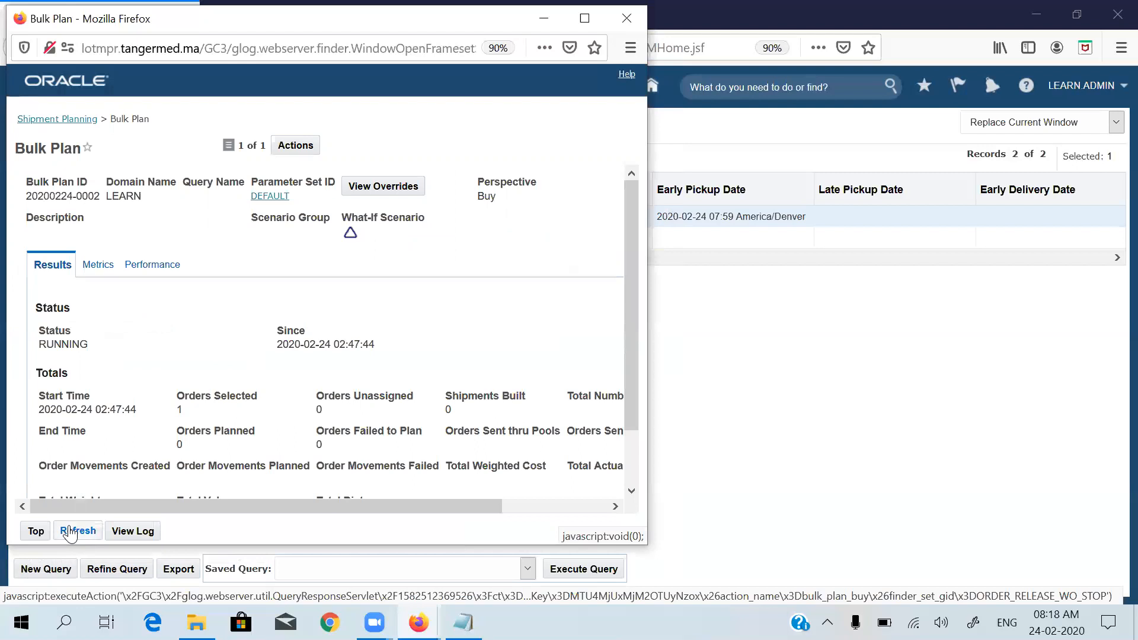
{"action": "left_click", "coordinate": [70, 532]}
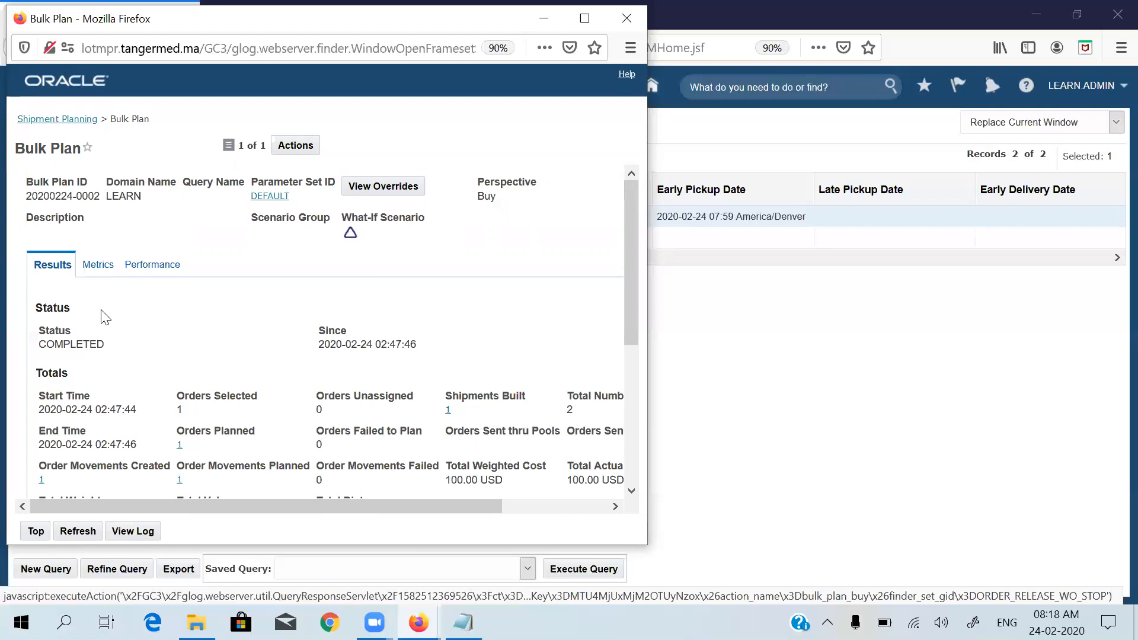
Step: Examine the bulk plan's overall, mode and service provider metrics as well as its performance details
{"action": "left_click", "coordinate": [100, 270]}
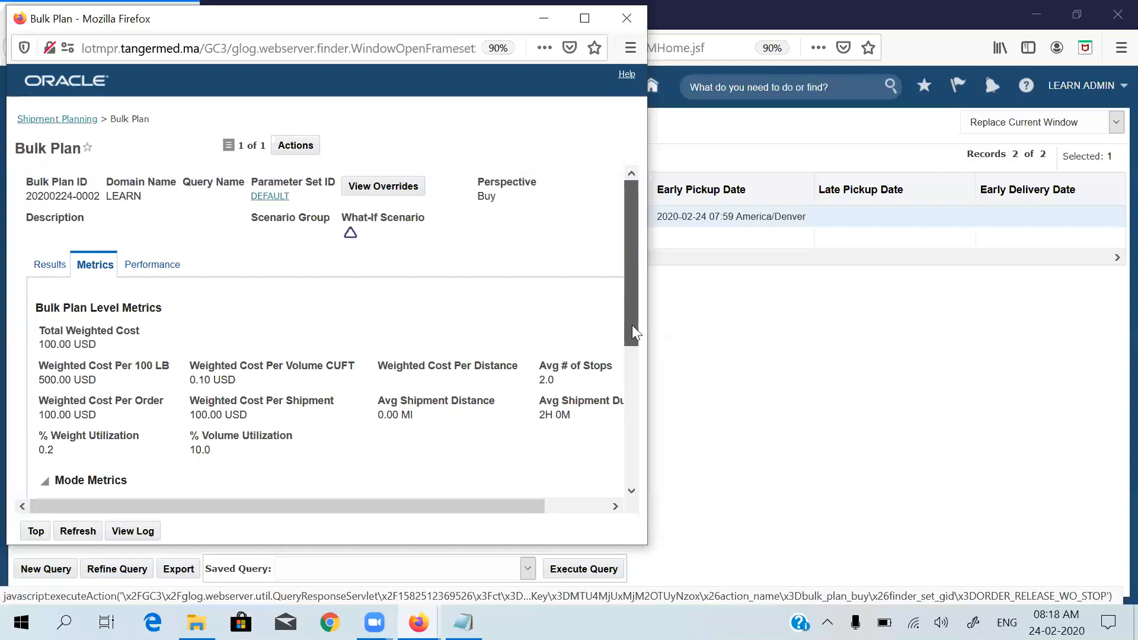
{"action": "scroll", "coordinate": [637, 390], "scroll_direction": "down", "scroll_amount": 3}
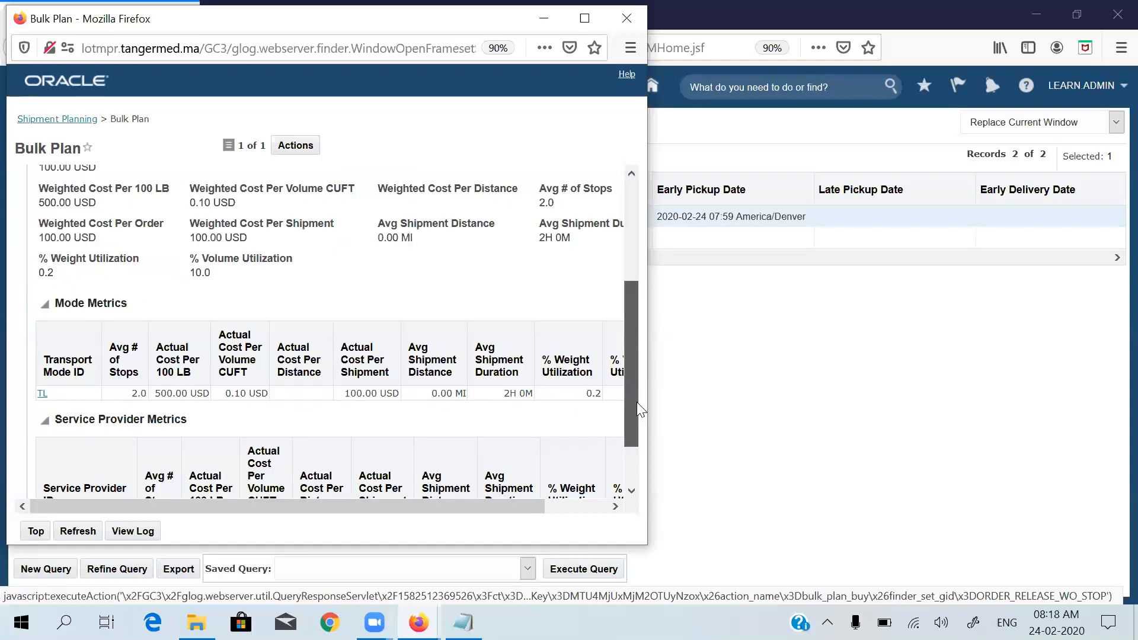
{"action": "scroll", "coordinate": [634, 334], "scroll_direction": "down", "scroll_amount": 1}
{"action": "scroll", "coordinate": [629, 395], "scroll_direction": "up", "scroll_amount": 1}
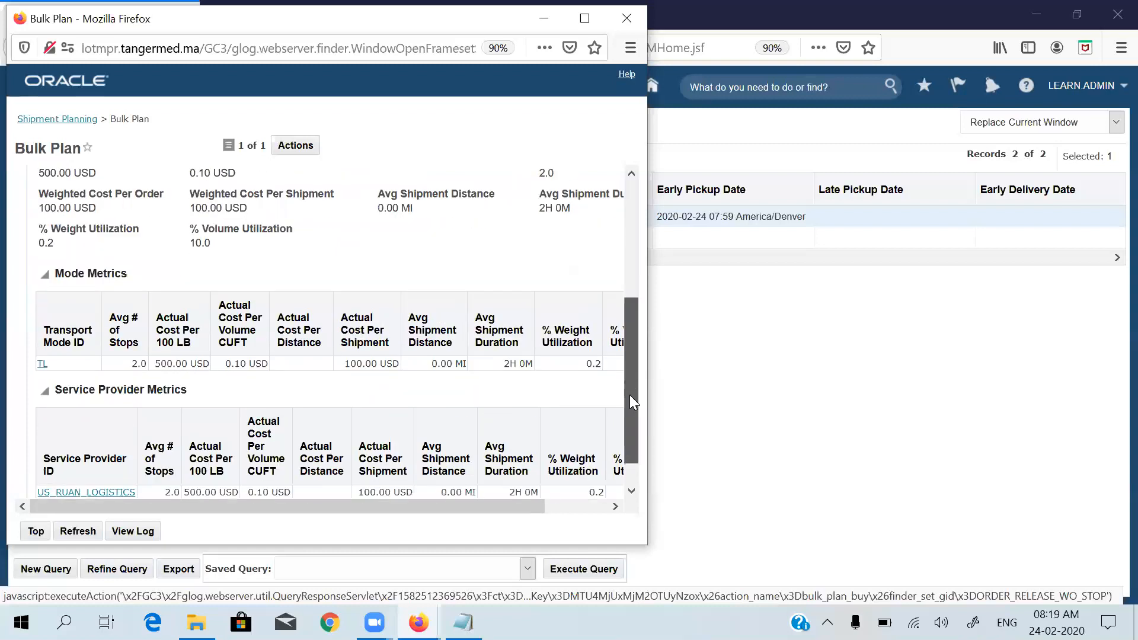
{"action": "scroll", "coordinate": [188, 334], "scroll_direction": "down", "scroll_amount": 1}
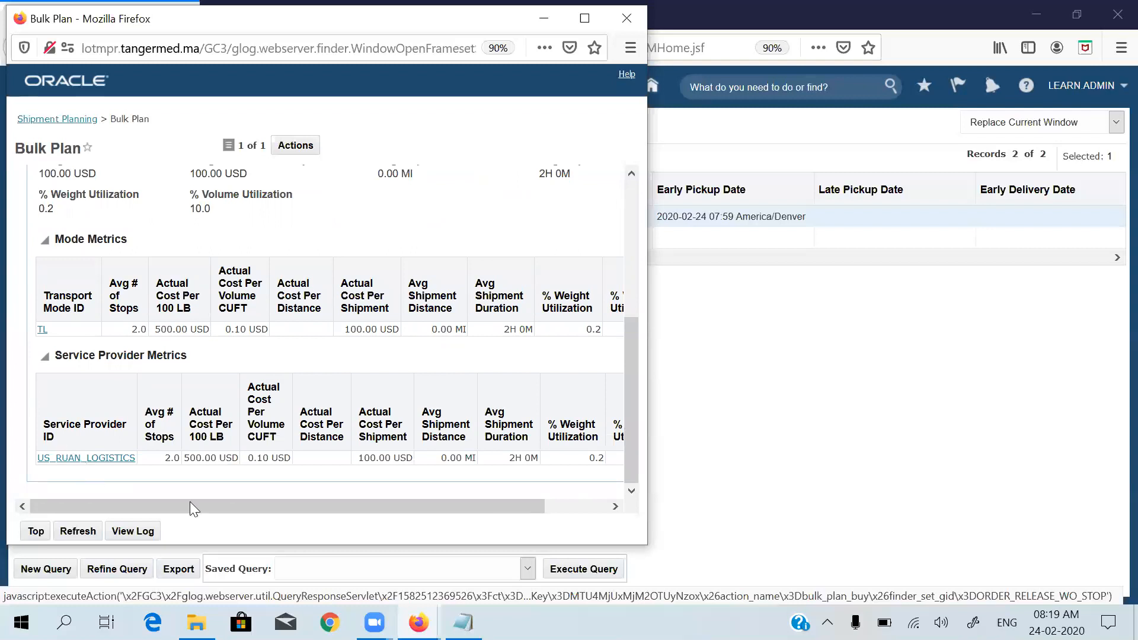
{"action": "left_click_drag", "start_coordinate": [189, 501], "coordinate": [82, 463]}
{"action": "left_click_drag", "start_coordinate": [631, 324], "coordinate": [626, 179]}
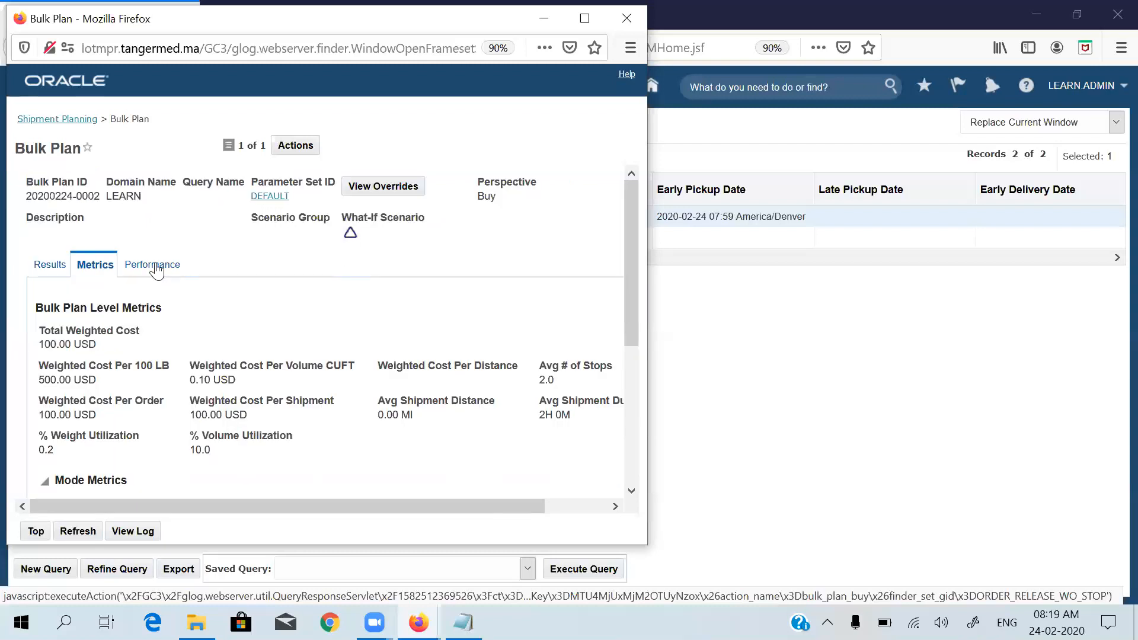
{"action": "left_click", "coordinate": [156, 270]}
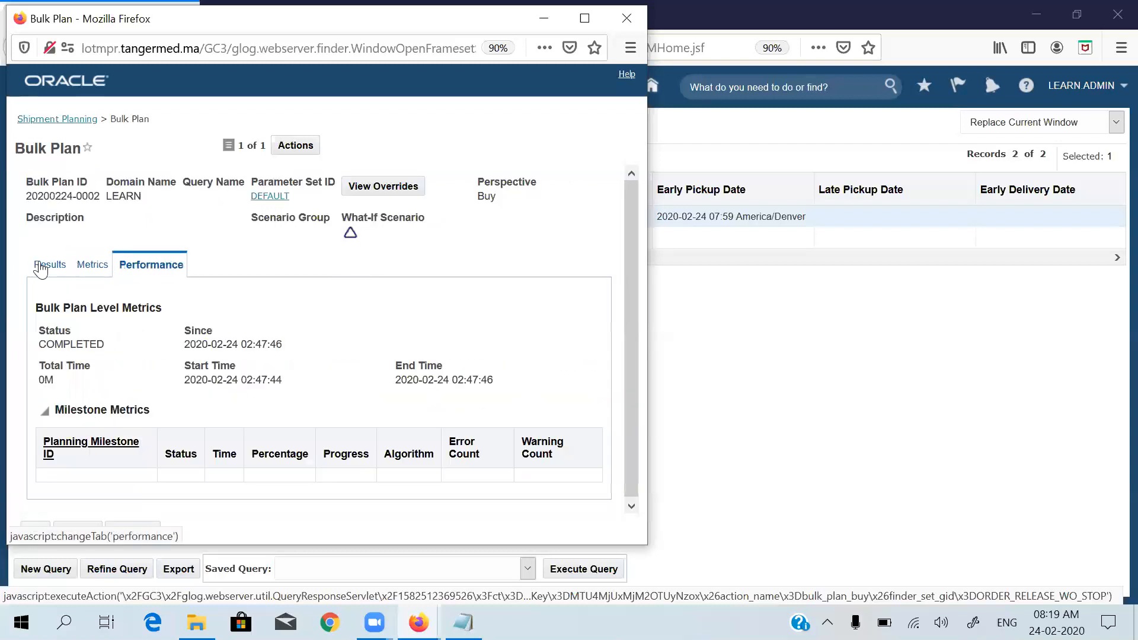
Step: Review the bulk plan's result totals and its mode and service provider breakdowns, and maximize the Bulk Plan window
{"action": "left_click", "coordinate": [40, 268]}
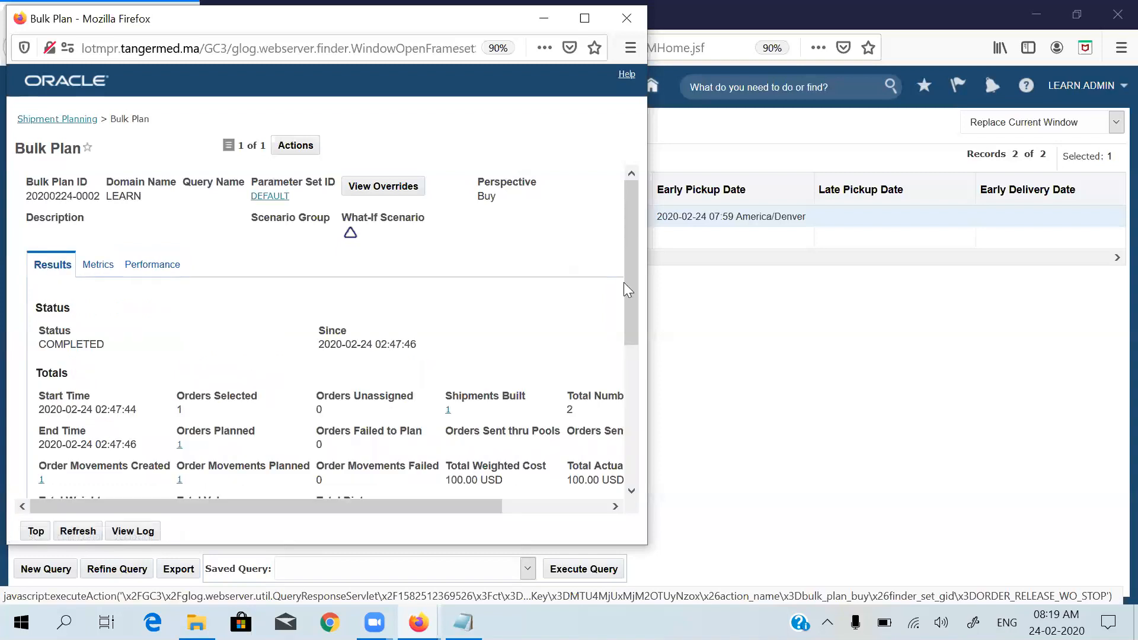
{"action": "left_click", "coordinate": [637, 387]}
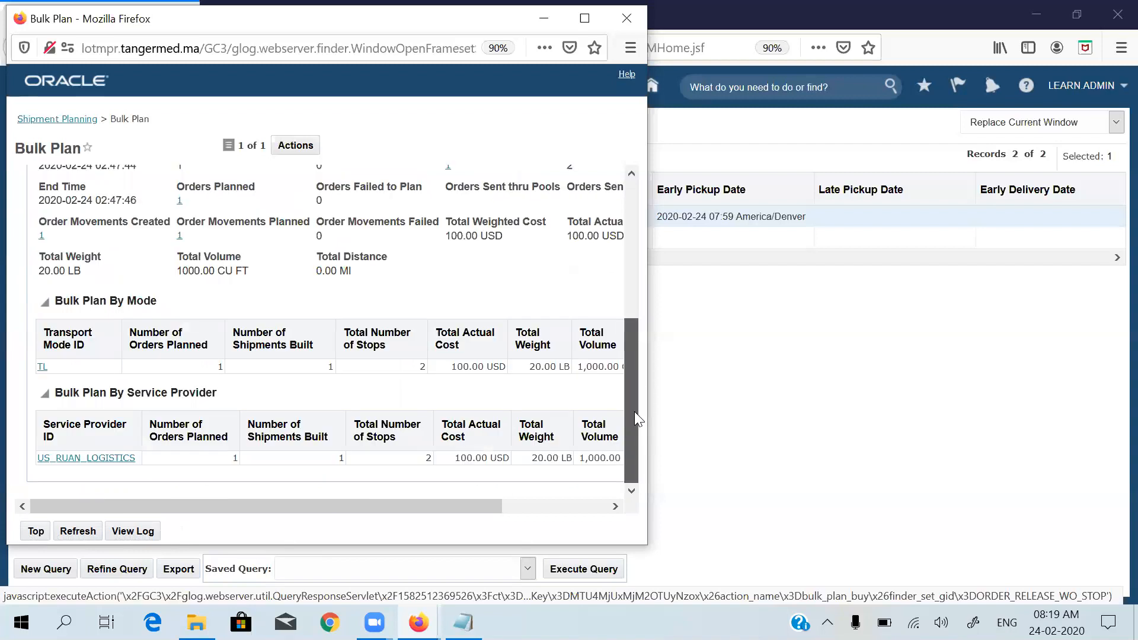
{"action": "left_click_drag", "start_coordinate": [637, 419], "coordinate": [629, 226]}
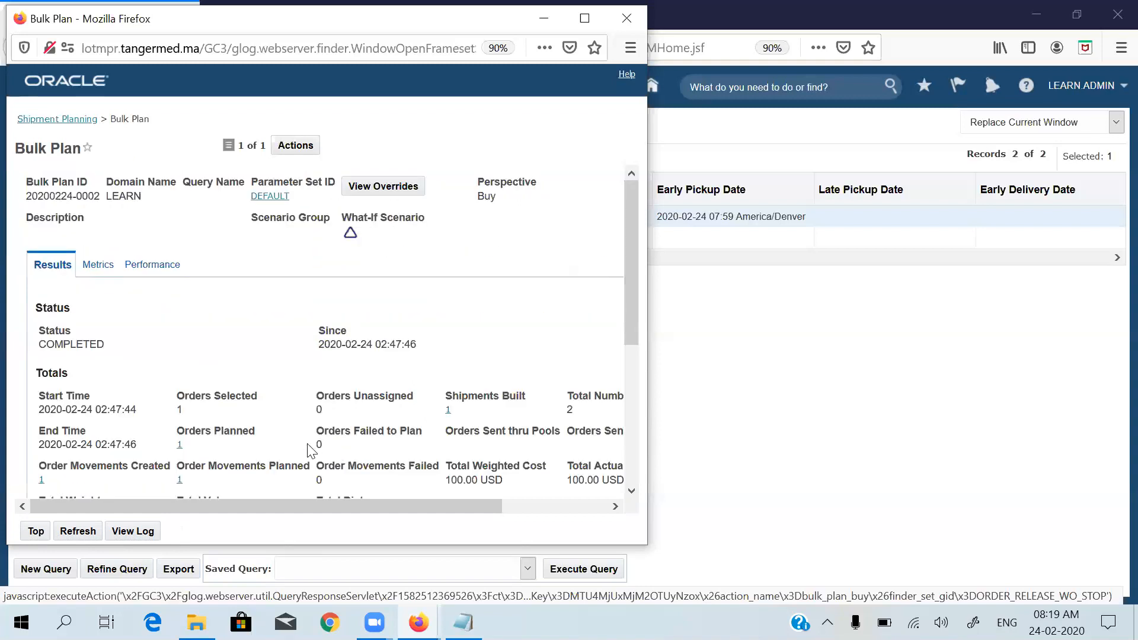
{"action": "triple_click", "coordinate": [307, 444]}
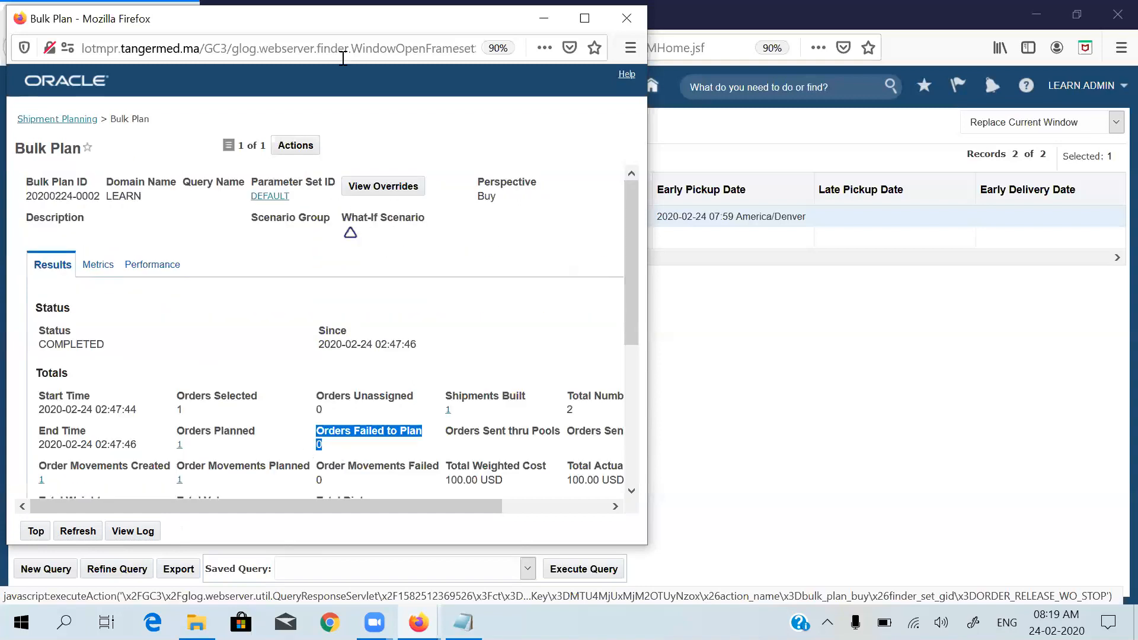
{"action": "left_click_drag", "start_coordinate": [341, 28], "coordinate": [384, 83]}
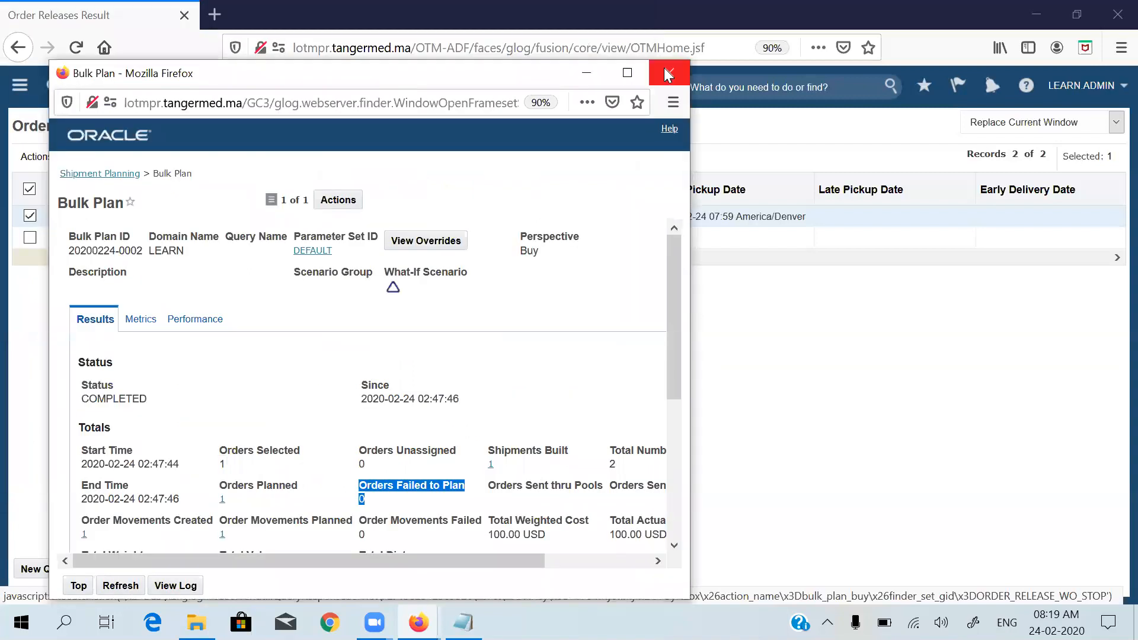
{"action": "left_click", "coordinate": [628, 73]}
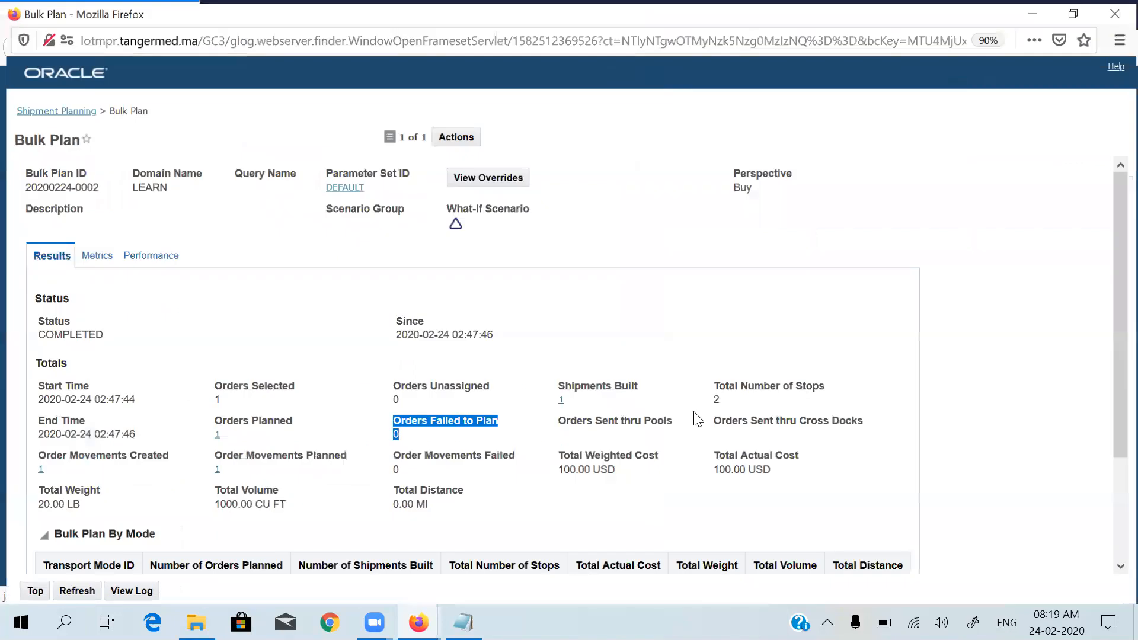
{"action": "left_click", "coordinate": [436, 363]}
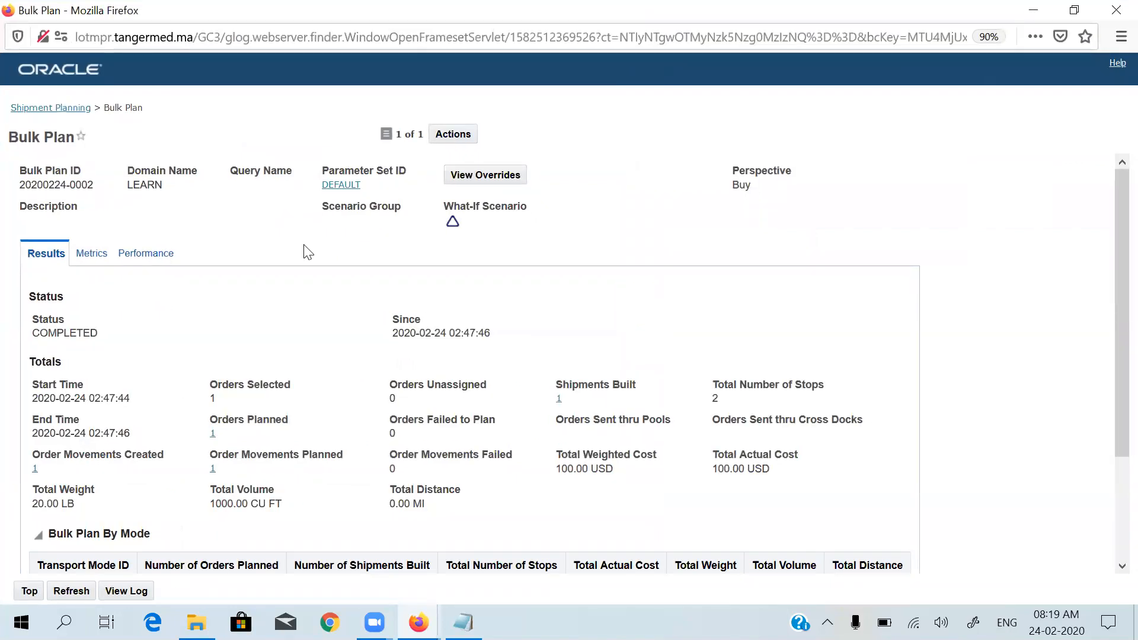
Step: Open the list of shipments built by the bulk plan and maximize its window
{"action": "left_click", "coordinate": [559, 399]}
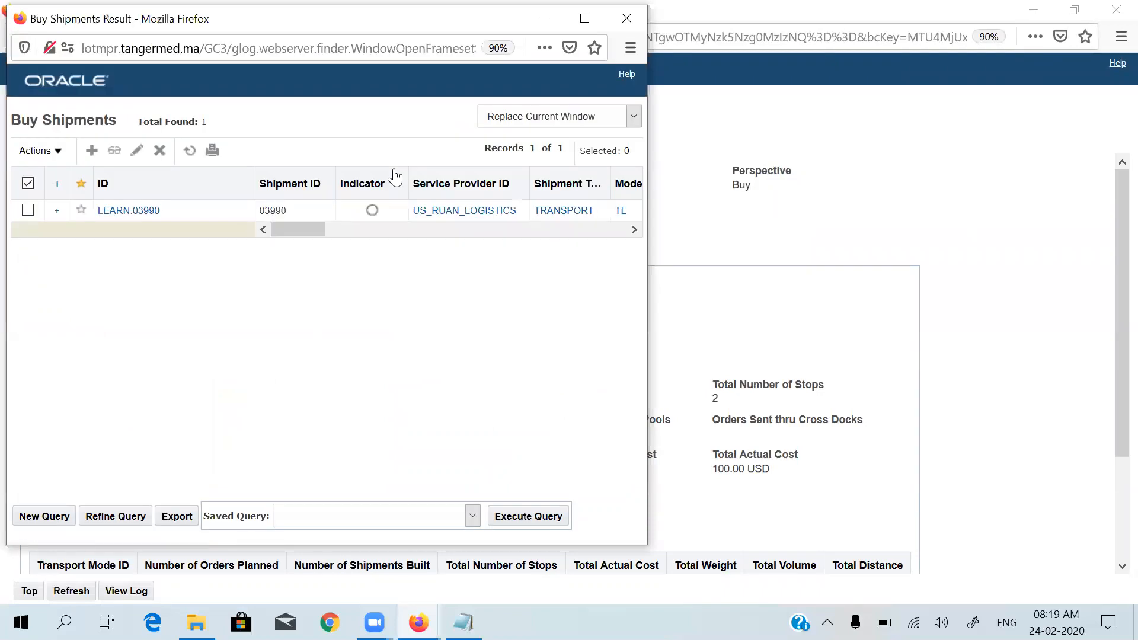
{"action": "left_click_drag", "start_coordinate": [582, 30], "coordinate": [608, 85]}
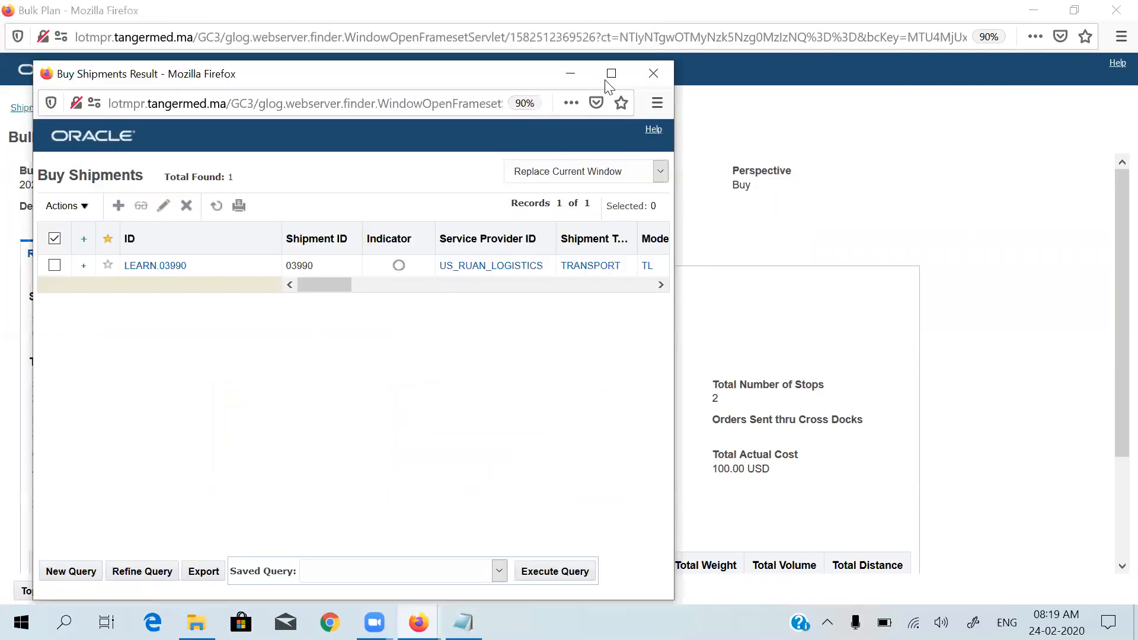
{"action": "left_click", "coordinate": [609, 81]}
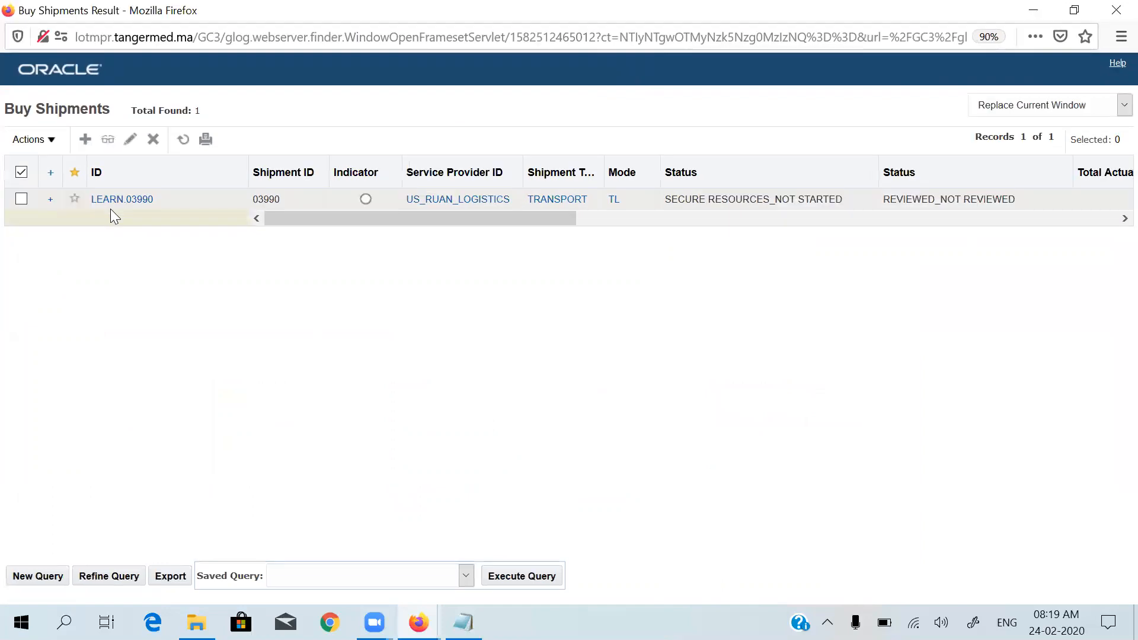
Step: Select the planned buy shipment and examine its secure resources status in the shipments list
{"action": "left_click", "coordinate": [21, 201]}
{"action": "mouse_move", "coordinate": [403, 217]}
{"action": "left_mouse_down"}
{"action": "mouse_move", "coordinate": [425, 215]}
{"action": "mouse_move", "coordinate": [396, 226]}
{"action": "left_mouse_up"}
{"action": "left_click_drag", "start_coordinate": [846, 199], "coordinate": [791, 194]}
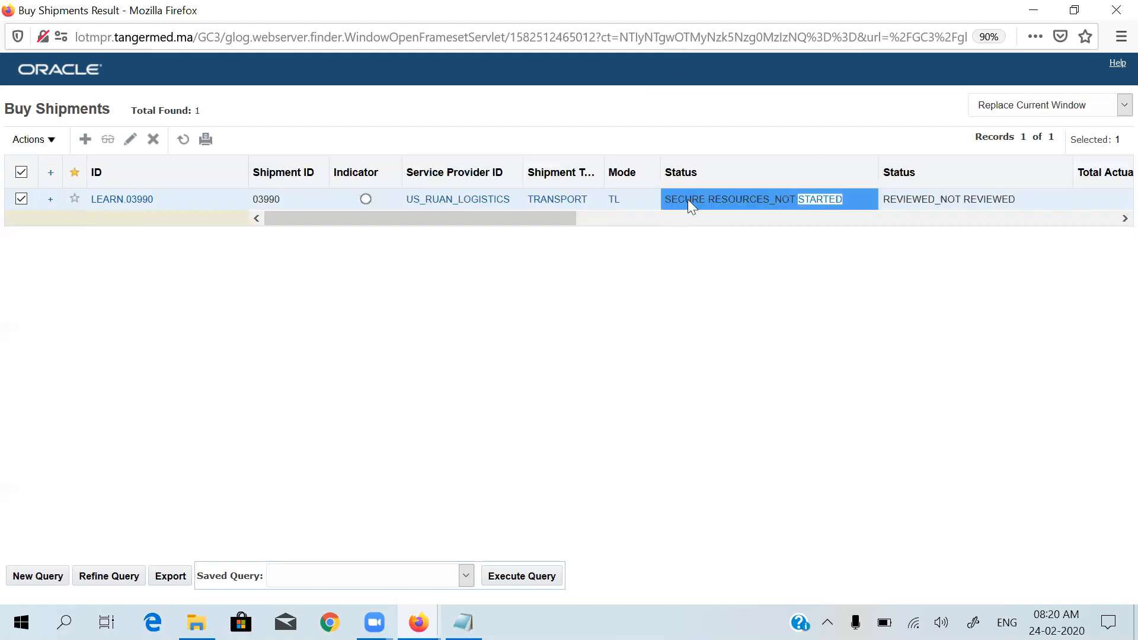
{"action": "left_click_drag", "start_coordinate": [668, 199], "coordinate": [668, 199]}
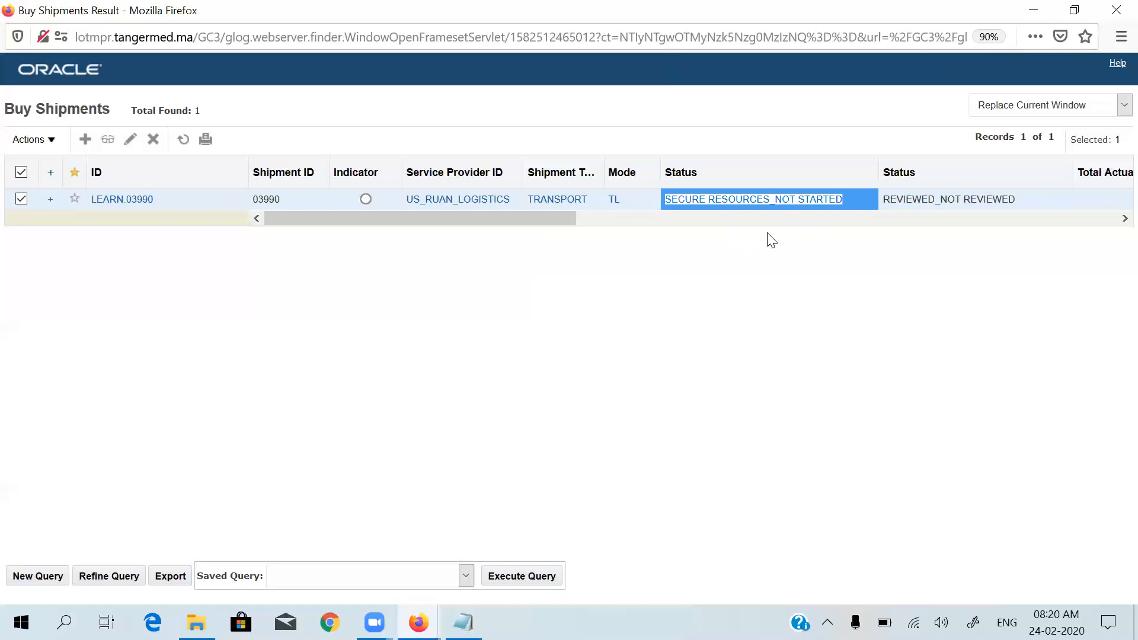
{"action": "left_click", "coordinate": [859, 197]}
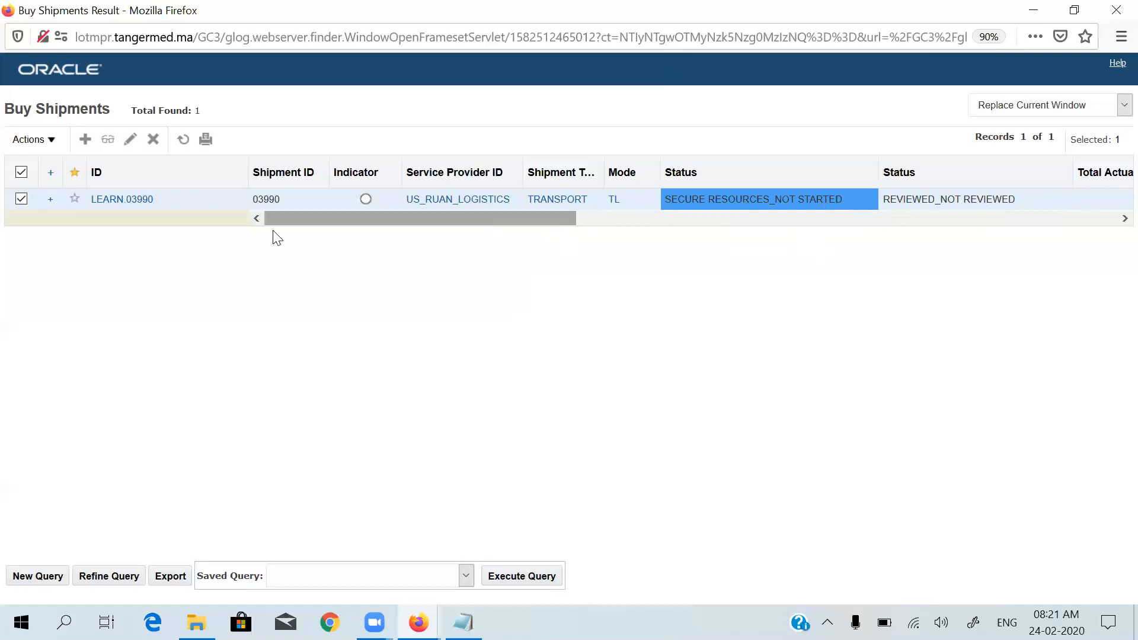
Step: Open the selected buy shipment for editing and review its equipment group and its pickup and delivery stops
{"action": "left_click", "coordinate": [128, 144]}
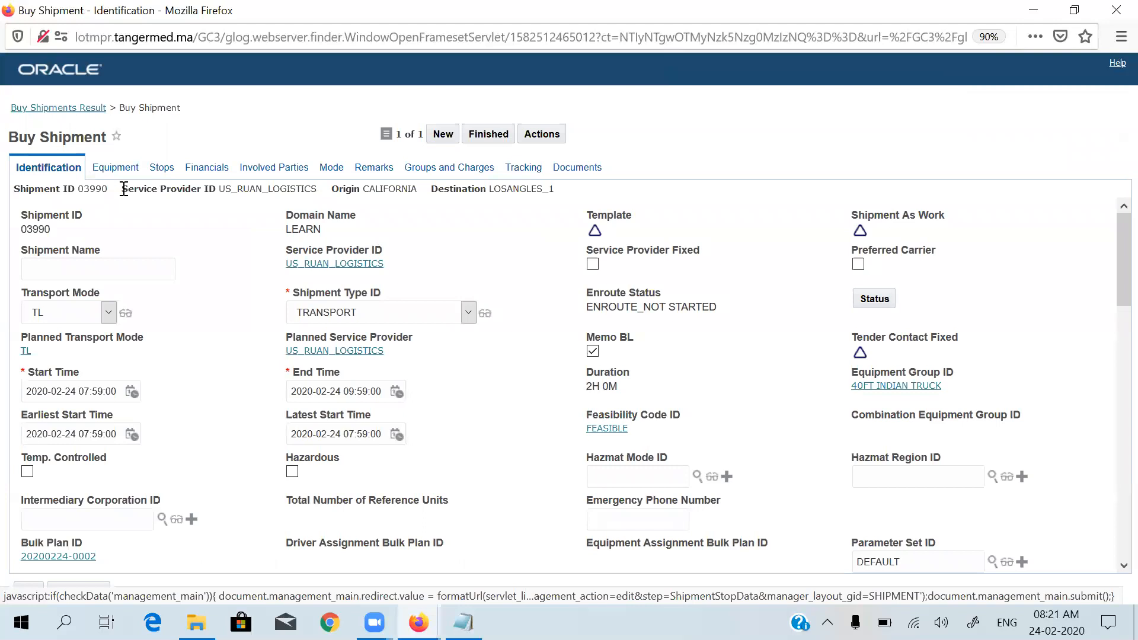
{"action": "left_click", "coordinate": [129, 170]}
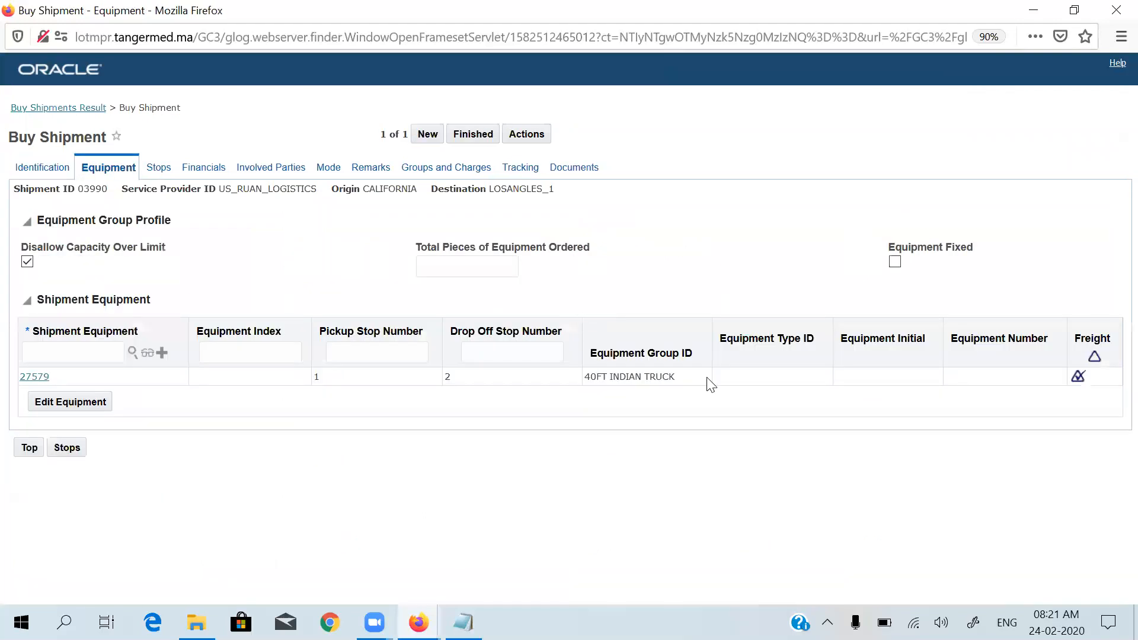
{"action": "triple_click", "coordinate": [582, 384]}
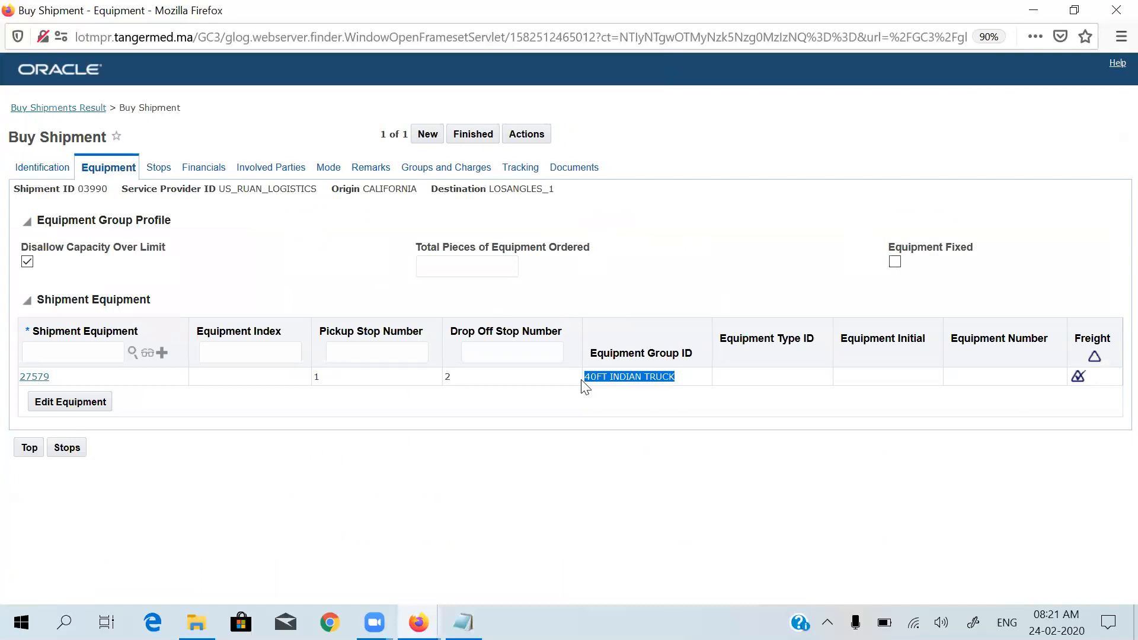
{"action": "left_click", "coordinate": [161, 169]}
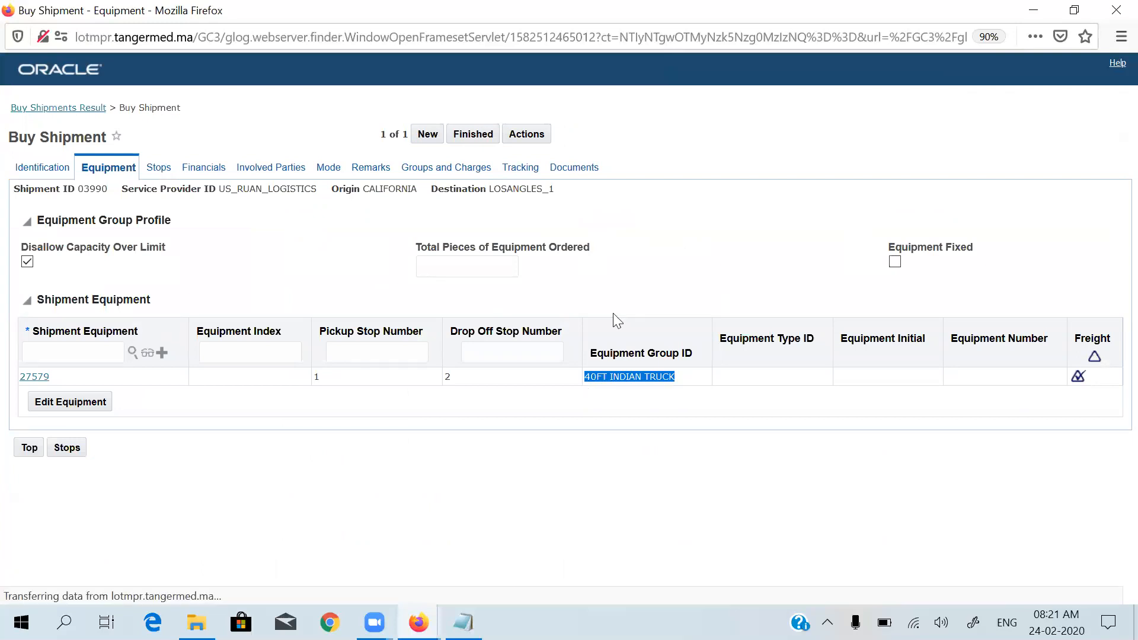
{"action": "left_click_drag", "start_coordinate": [796, 337], "coordinate": [795, 333]}
{"action": "left_click_drag", "start_coordinate": [504, 346], "coordinate": [157, 317]}
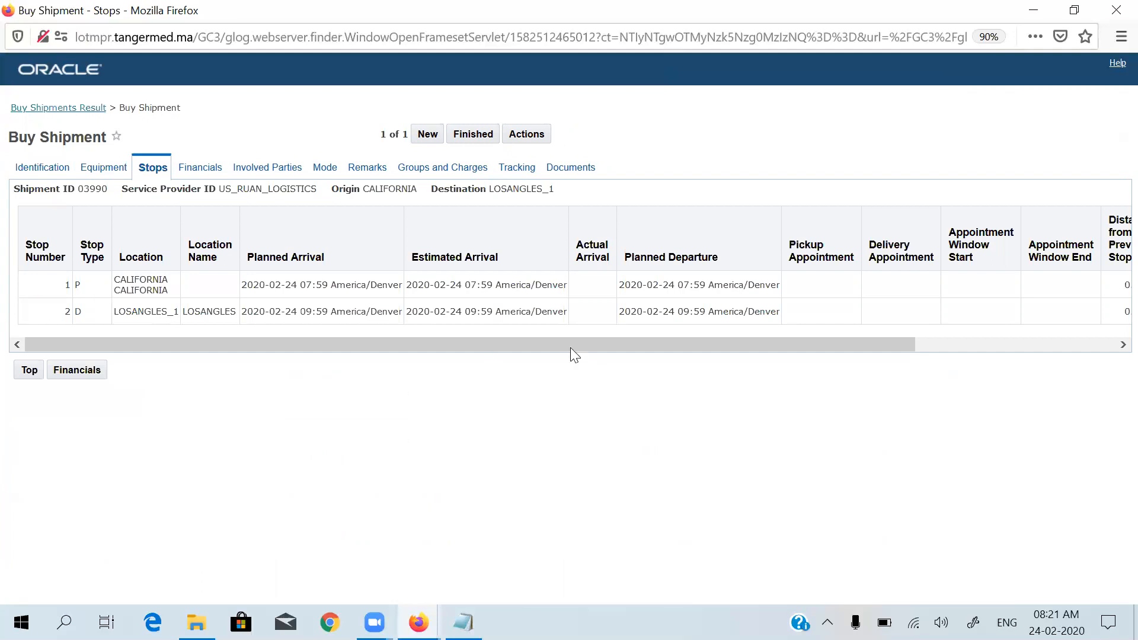
Step: Review the shipment's financials, cost lines and involved parties, and finish back at the Buy Shipments results
{"action": "left_click", "coordinate": [84, 380]}
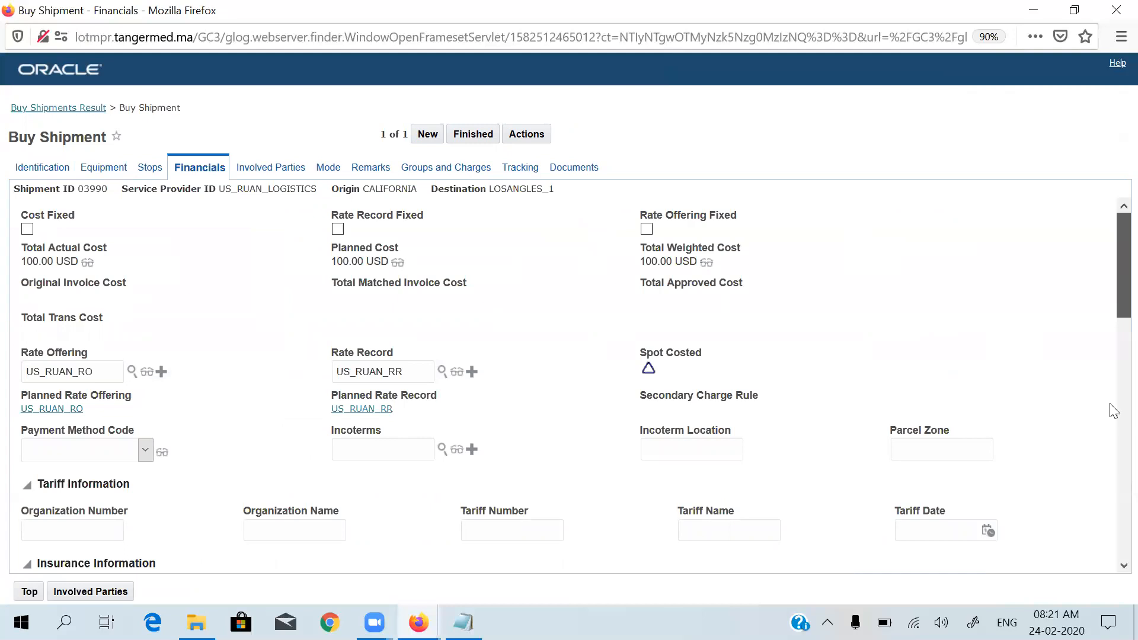
{"action": "scroll", "coordinate": [1111, 409], "scroll_direction": "down", "scroll_amount": 5}
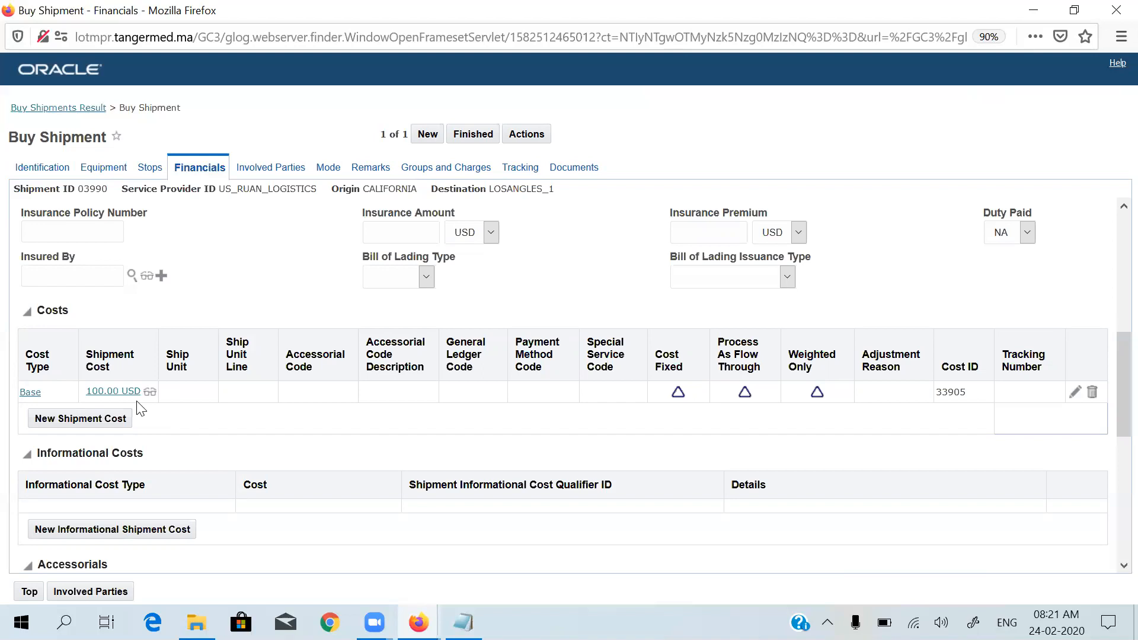
{"action": "left_click", "coordinate": [89, 592]}
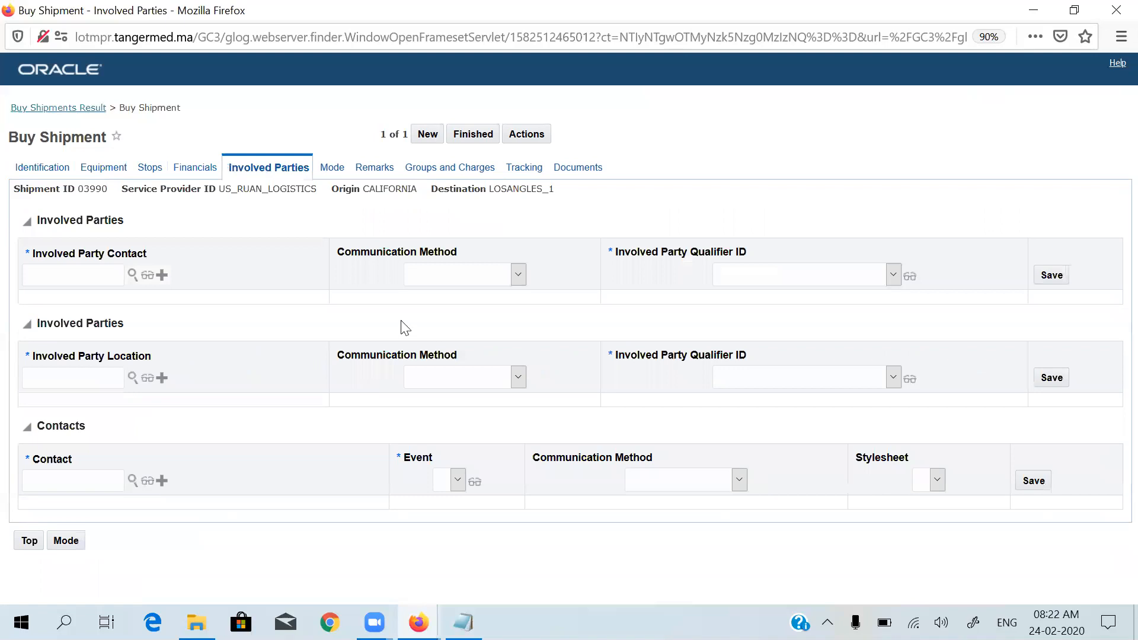
{"action": "left_click", "coordinate": [475, 136]}
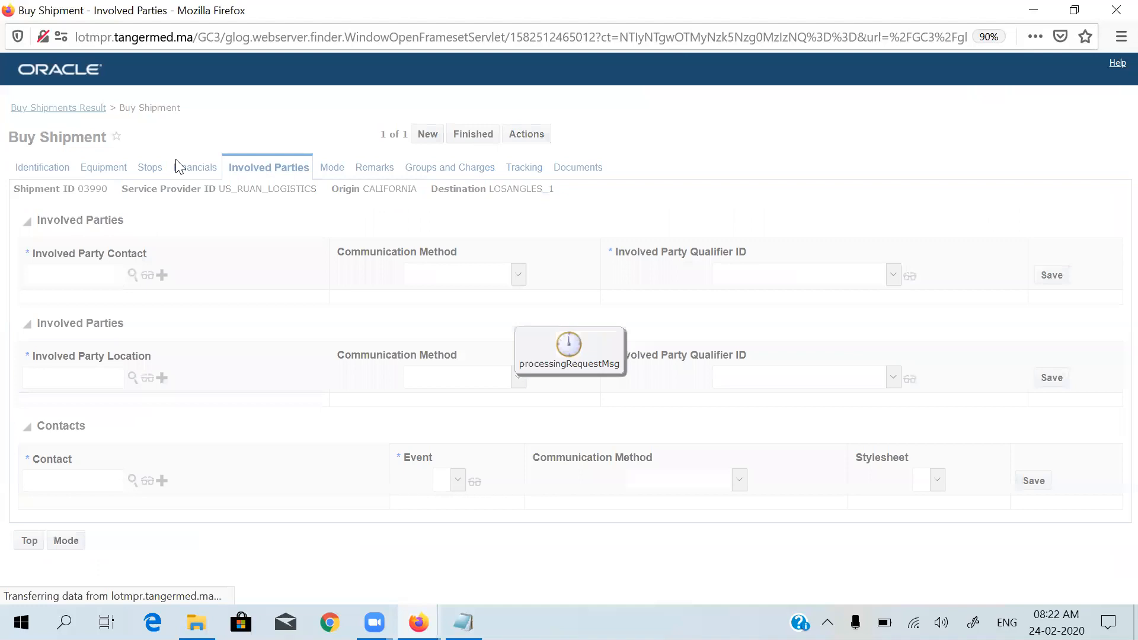
{"action": "left_click", "coordinate": [54, 109]}
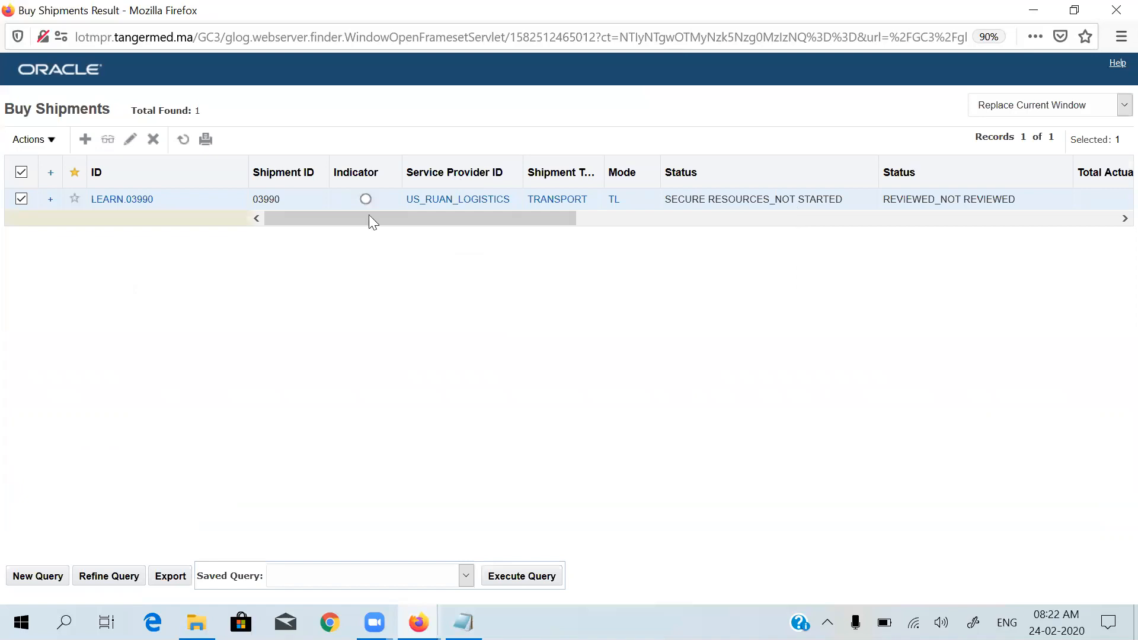
Step: Run the Secure Resources tender action from Shipment Management on the selected buy shipment
{"action": "left_click", "coordinate": [55, 146]}
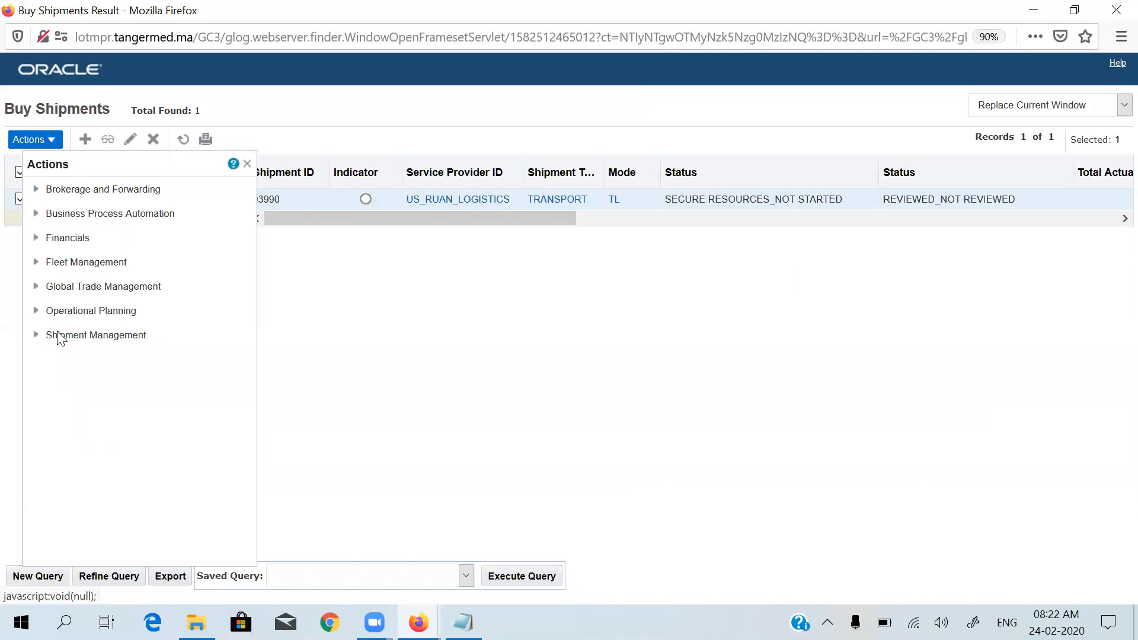
{"action": "left_click", "coordinate": [169, 342]}
{"action": "left_click_drag", "start_coordinate": [247, 302], "coordinate": [250, 399]}
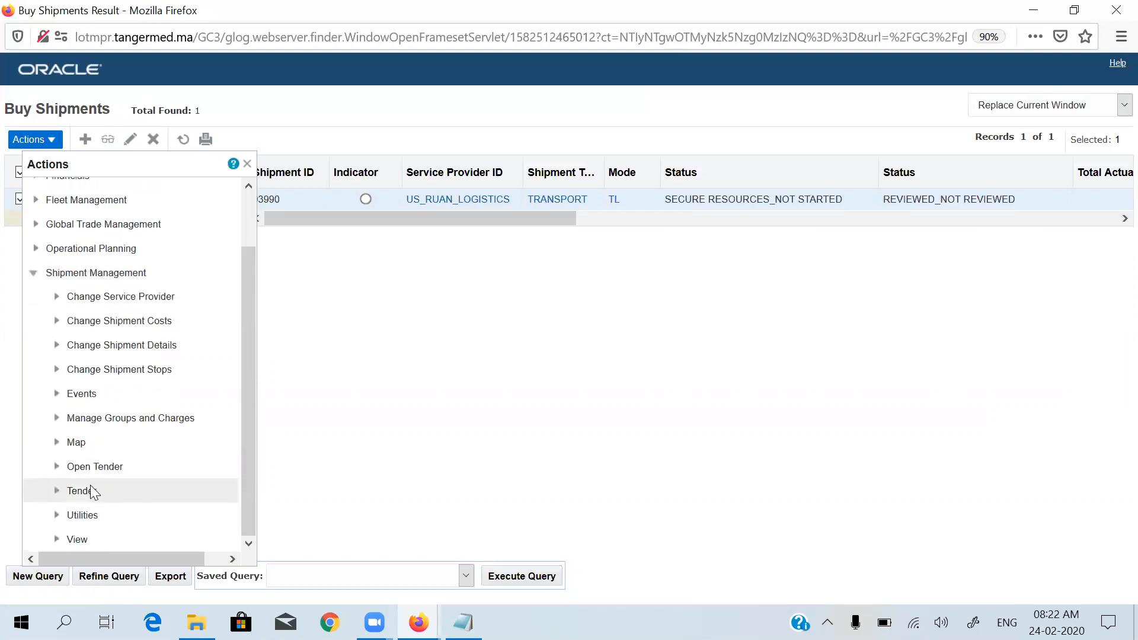
{"action": "left_click", "coordinate": [92, 490]}
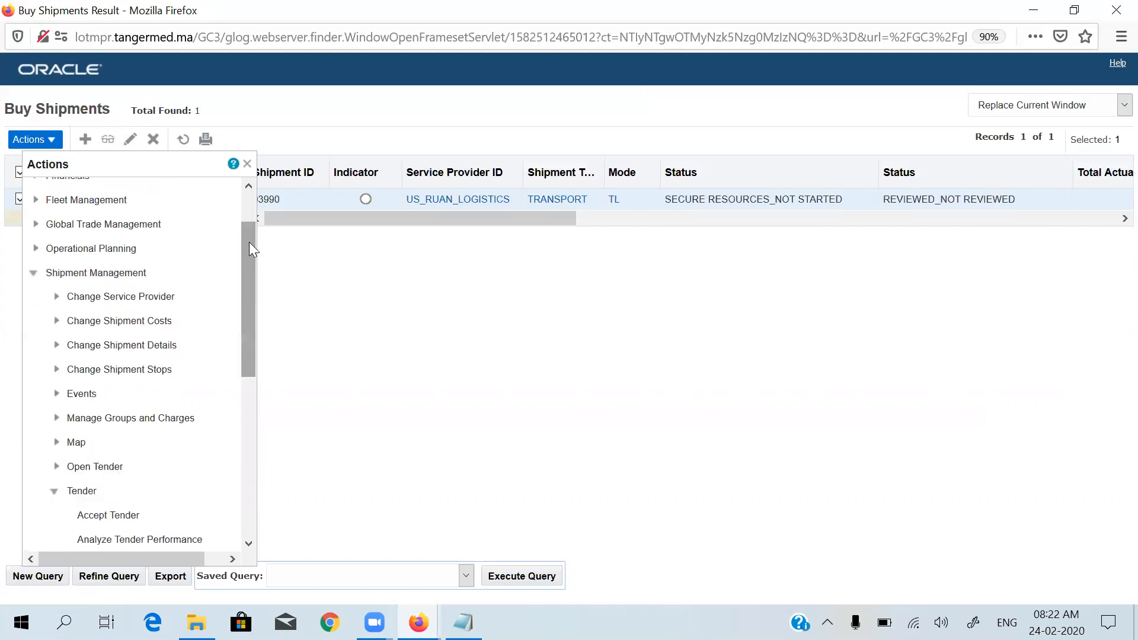
{"action": "scroll", "coordinate": [248, 242], "scroll_direction": "up", "scroll_amount": 3}
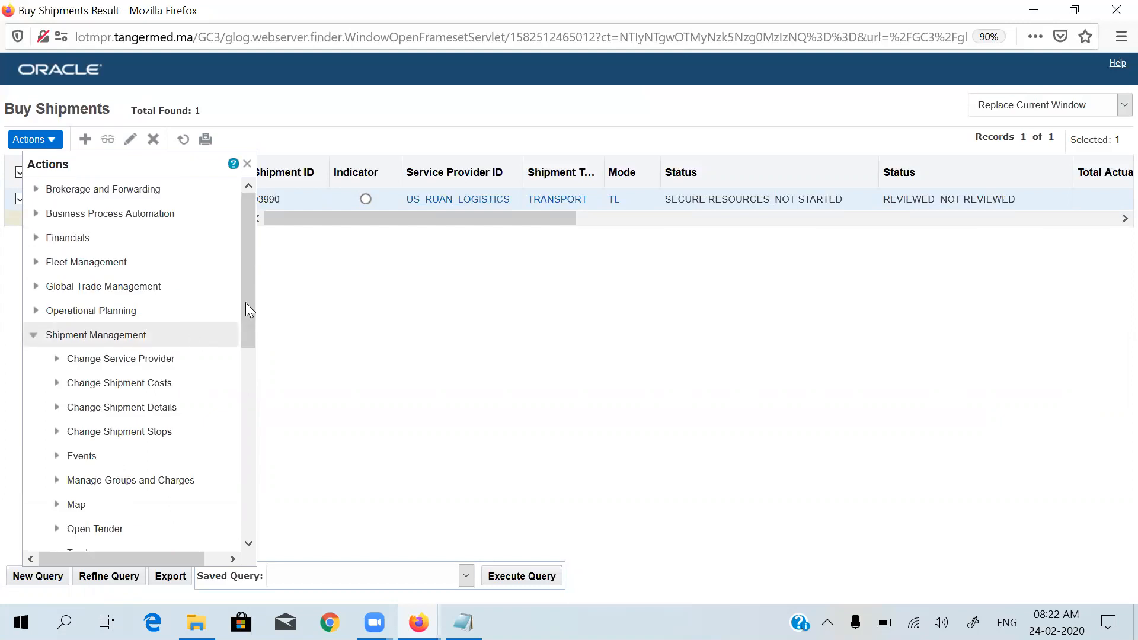
{"action": "scroll", "coordinate": [252, 391], "scroll_direction": "down", "scroll_amount": 4}
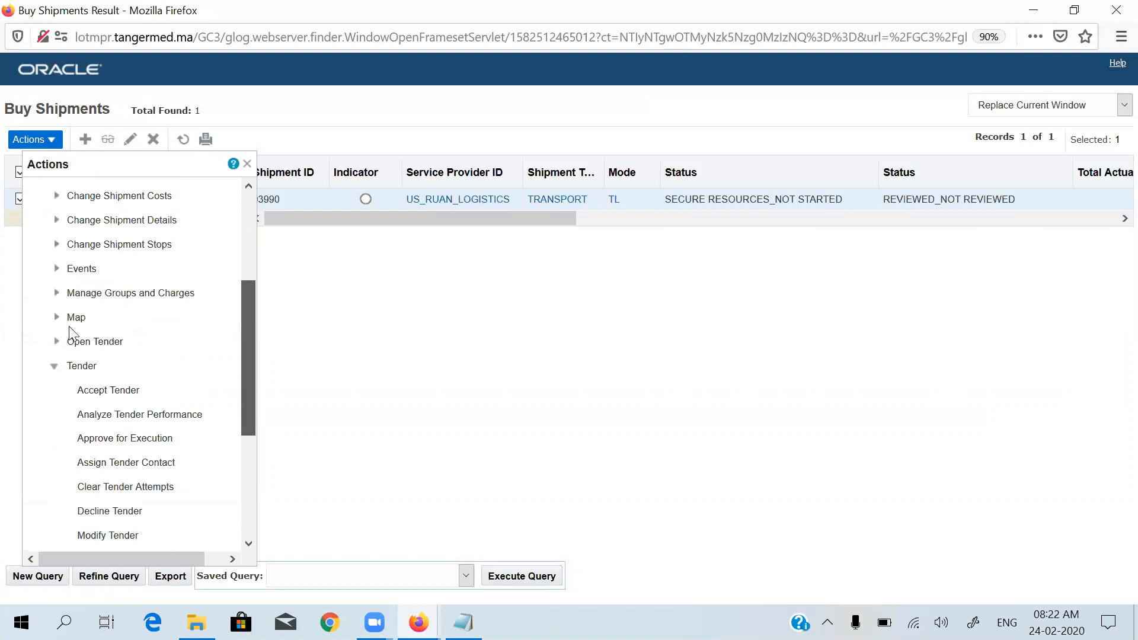
{"action": "scroll", "coordinate": [79, 319], "scroll_direction": "down", "scroll_amount": 1}
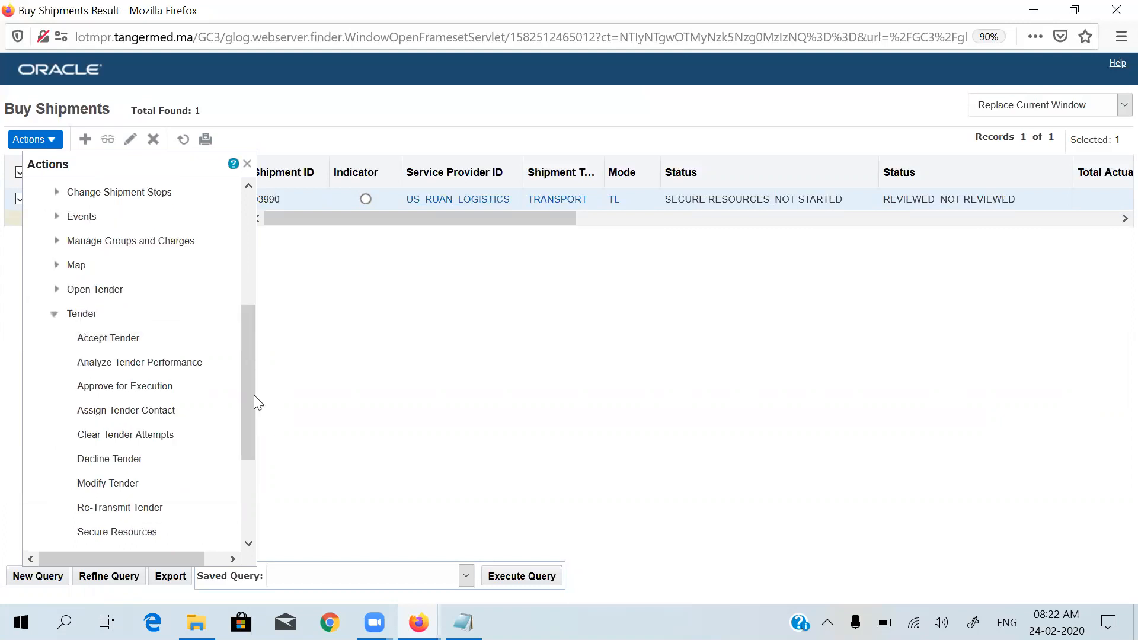
{"action": "scroll", "coordinate": [254, 403], "scroll_direction": "down", "scroll_amount": 3}
{"action": "scroll", "coordinate": [131, 422], "scroll_direction": "down", "scroll_amount": 2}
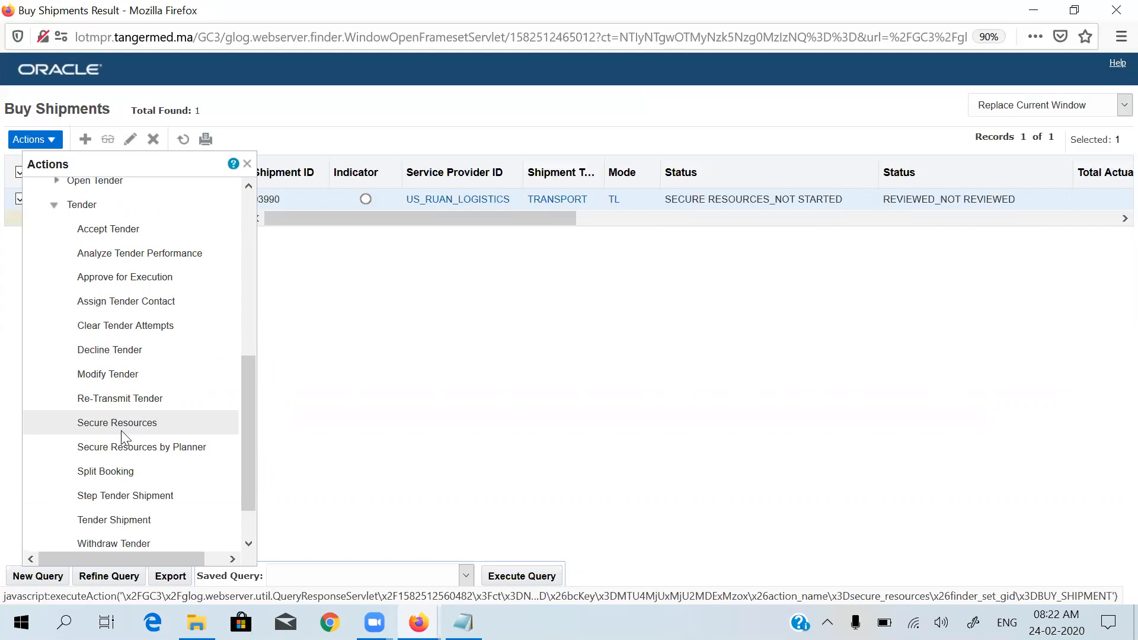
{"action": "left_click", "coordinate": [121, 424]}
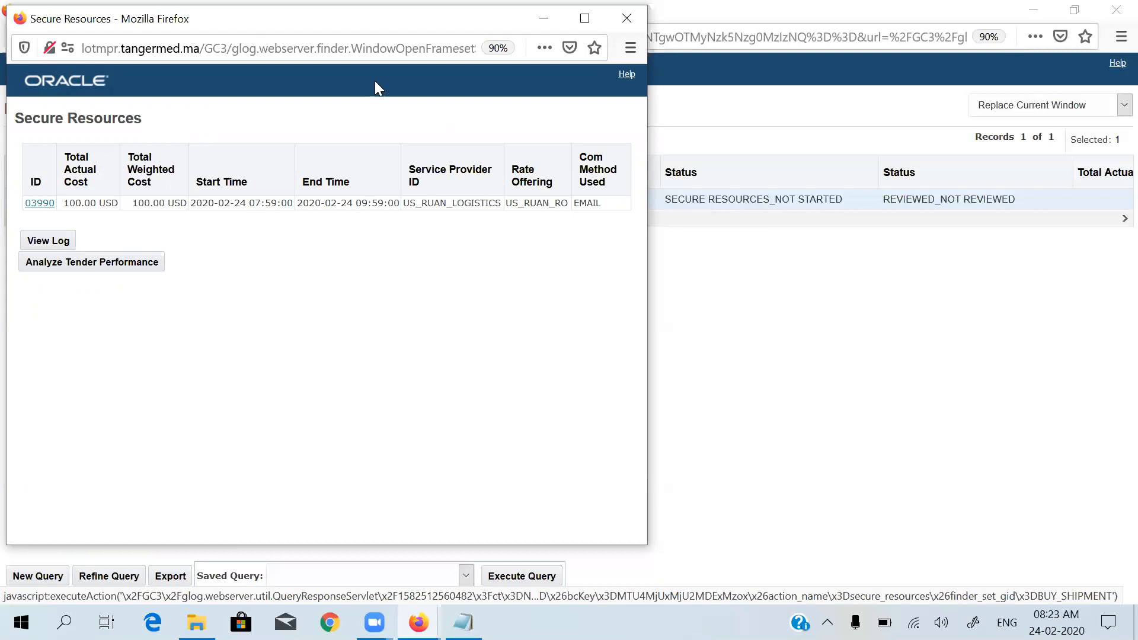
Step: Check the communication method used in the Secure Resources result and close its window
{"action": "left_click_drag", "start_coordinate": [373, 18], "coordinate": [393, 98]}
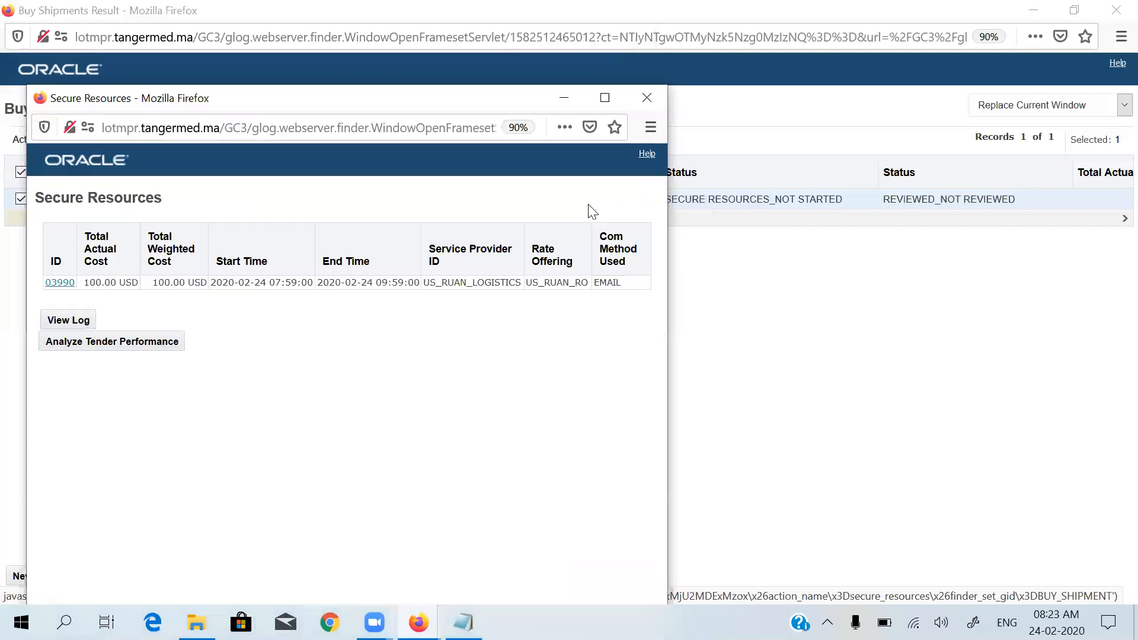
{"action": "double_click", "coordinate": [595, 283]}
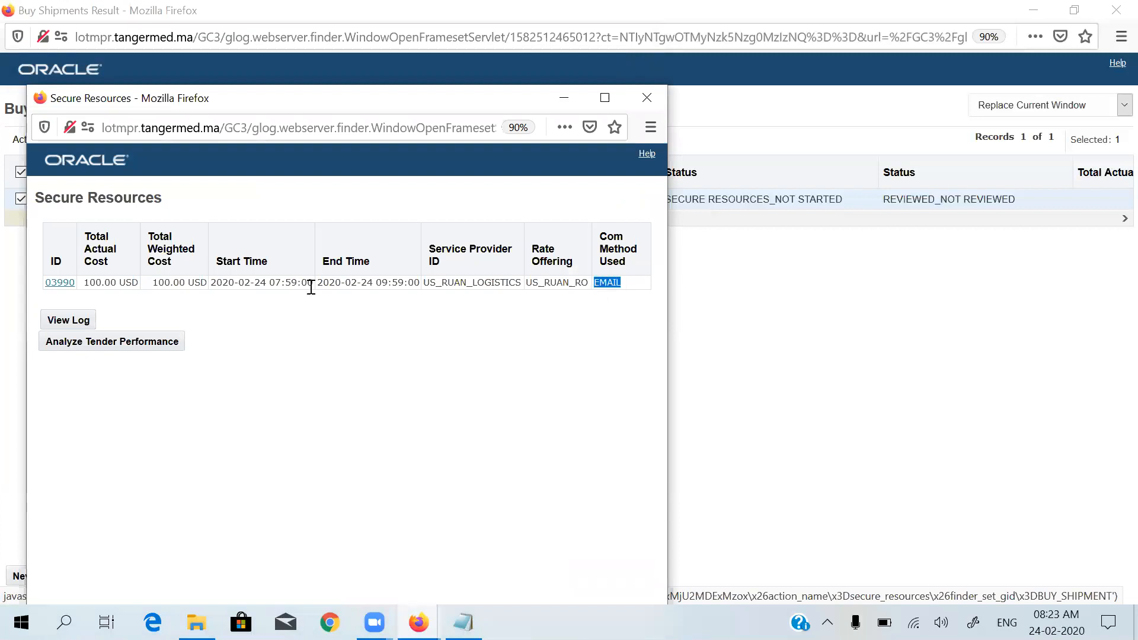
{"action": "left_click", "coordinate": [655, 90]}
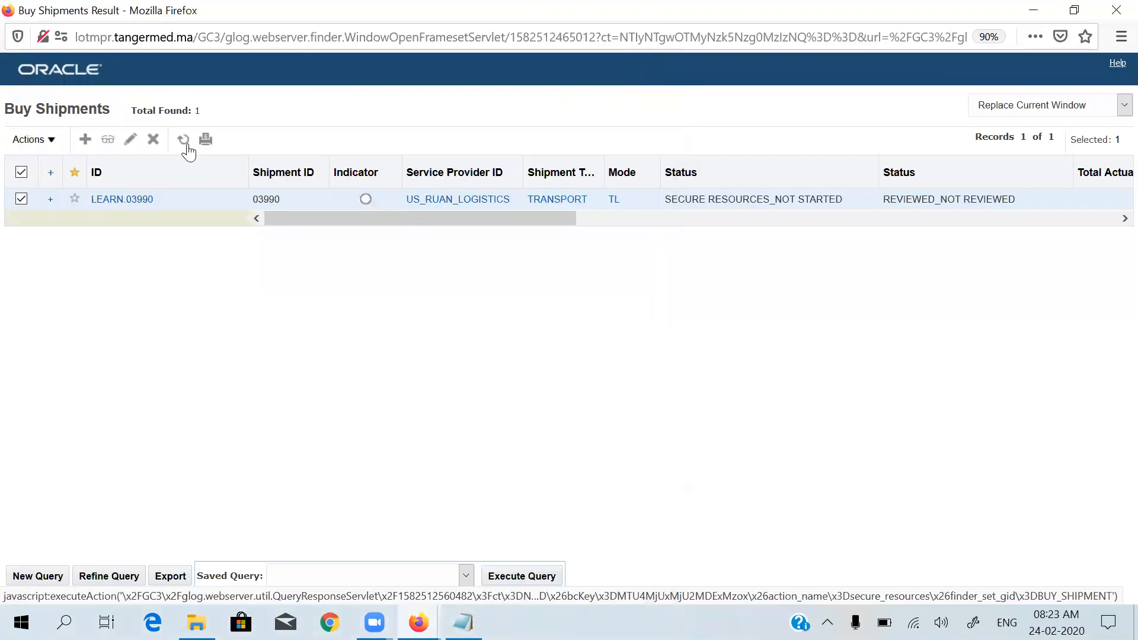
Step: Rerun the Buy Shipments query, accepting the loss of the row selection, and inspect the shipment's secure resources status
{"action": "left_click", "coordinate": [184, 140]}
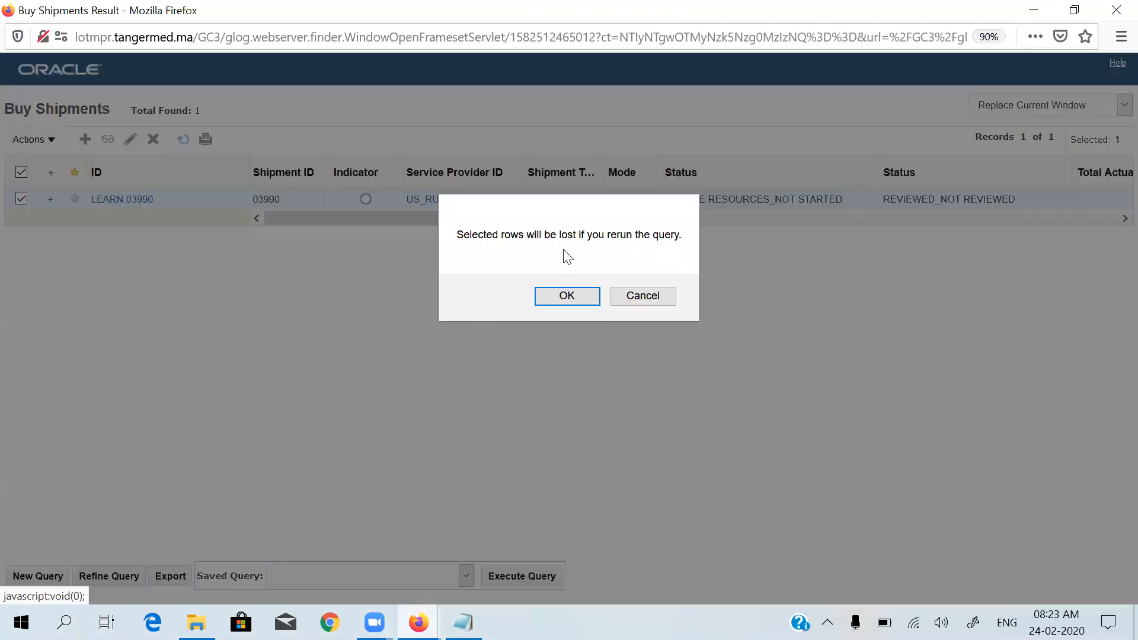
{"action": "left_click", "coordinate": [555, 296]}
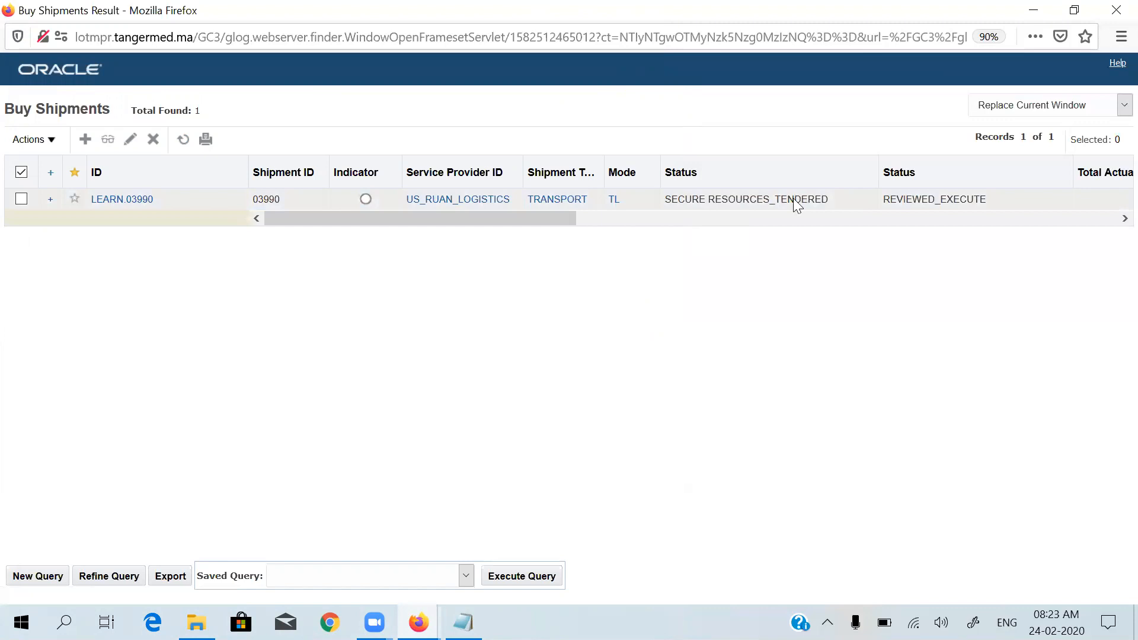
{"action": "left_click_drag", "start_coordinate": [830, 199], "coordinate": [675, 190]}
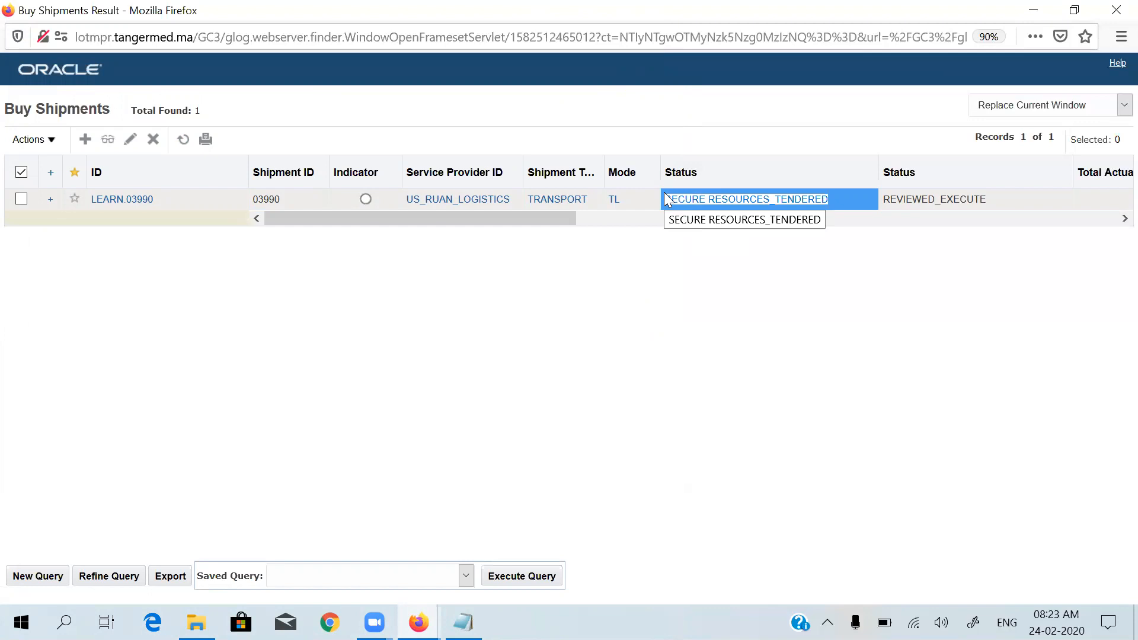
{"action": "left_click", "coordinate": [841, 204]}
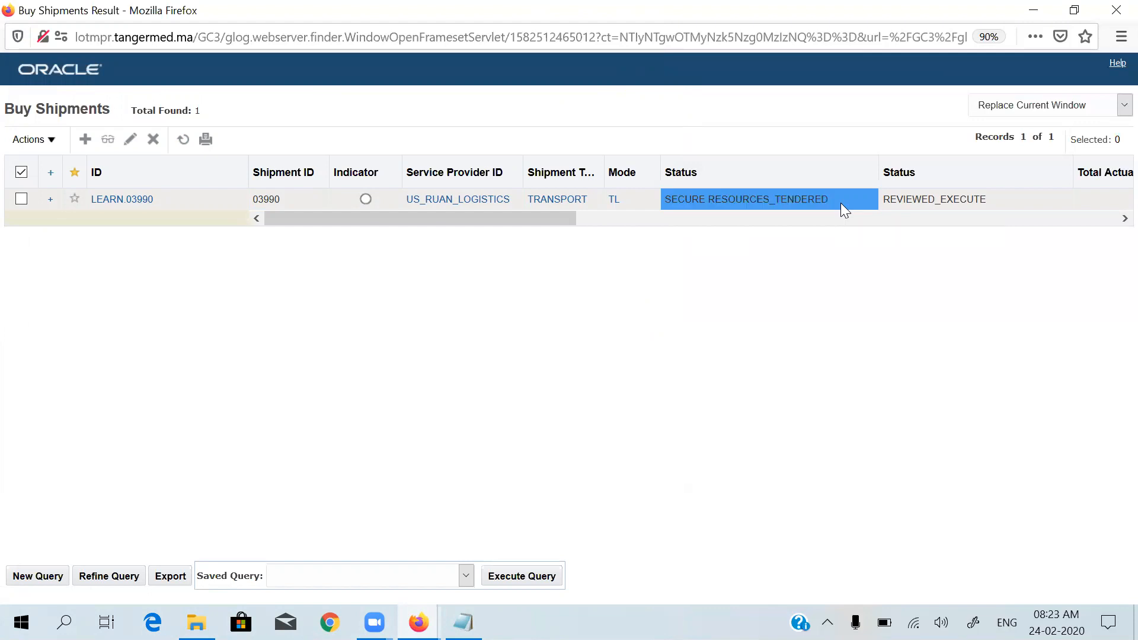
{"action": "left_click", "coordinate": [21, 201]}
{"action": "left_click", "coordinate": [49, 142]}
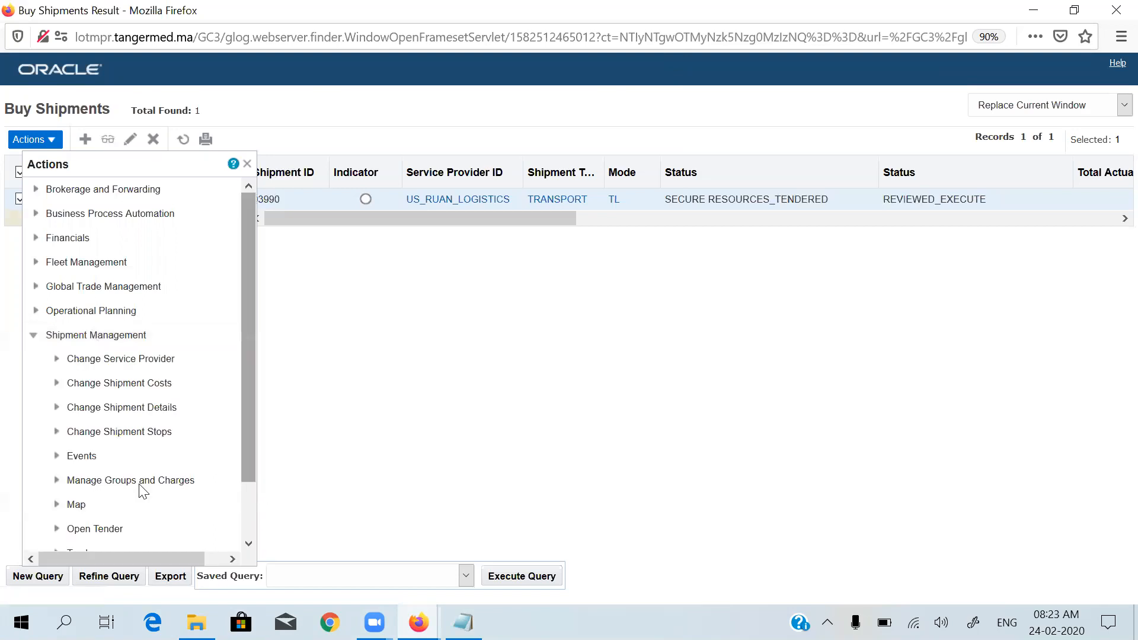
{"action": "scroll", "coordinate": [139, 483], "scroll_direction": "down", "scroll_amount": 2}
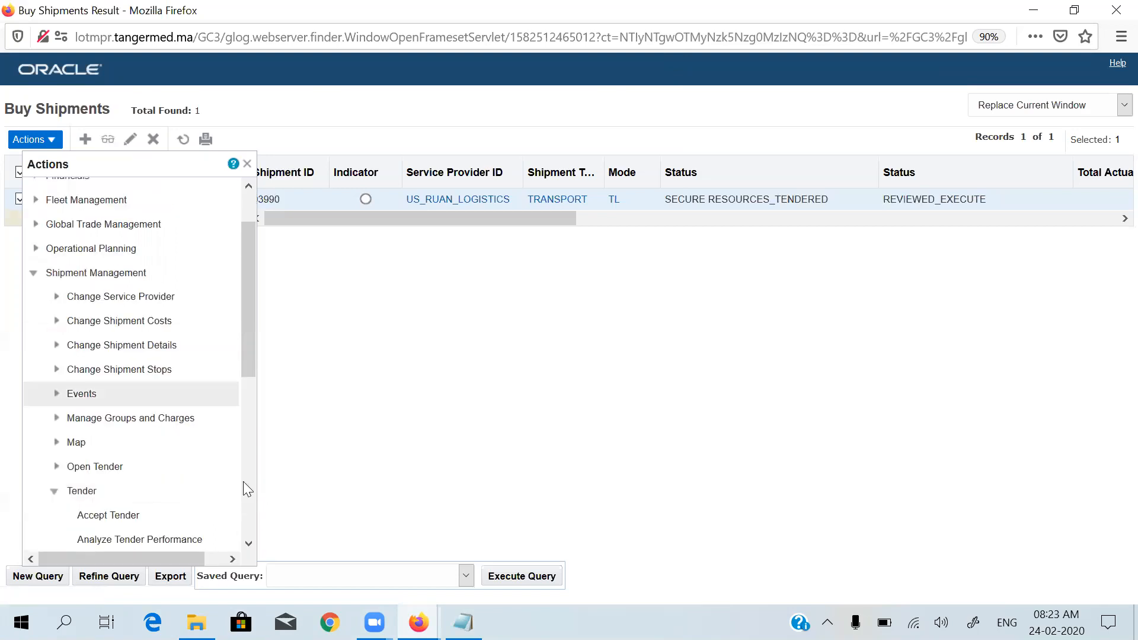
{"action": "left_click", "coordinate": [243, 482]}
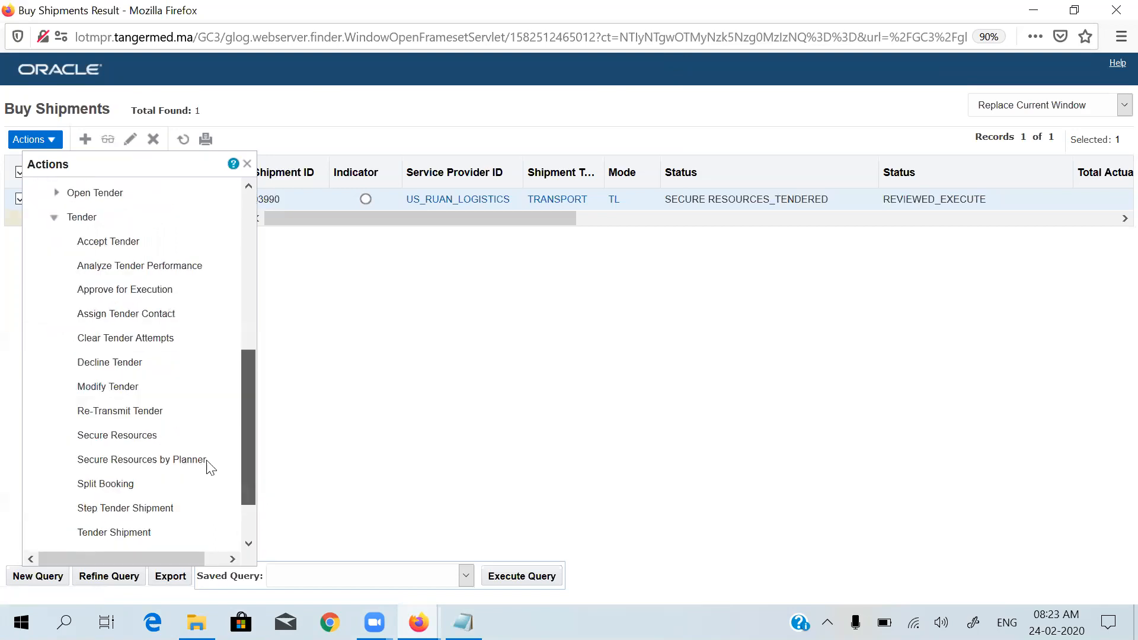
{"action": "left_click", "coordinate": [136, 435]}
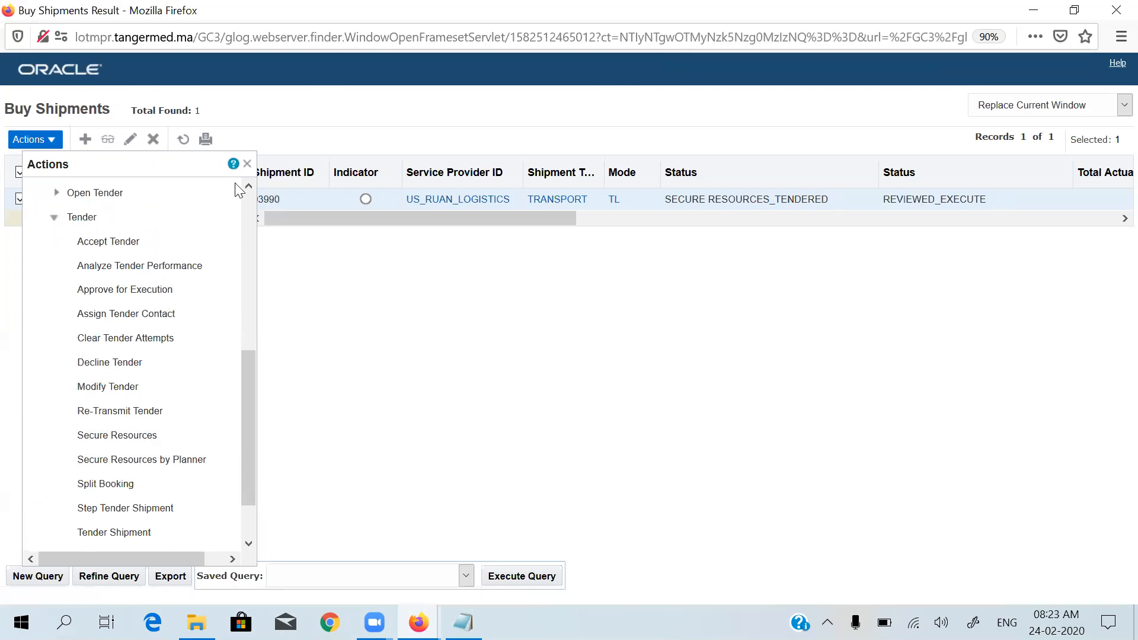
{"action": "left_click", "coordinate": [248, 162]}
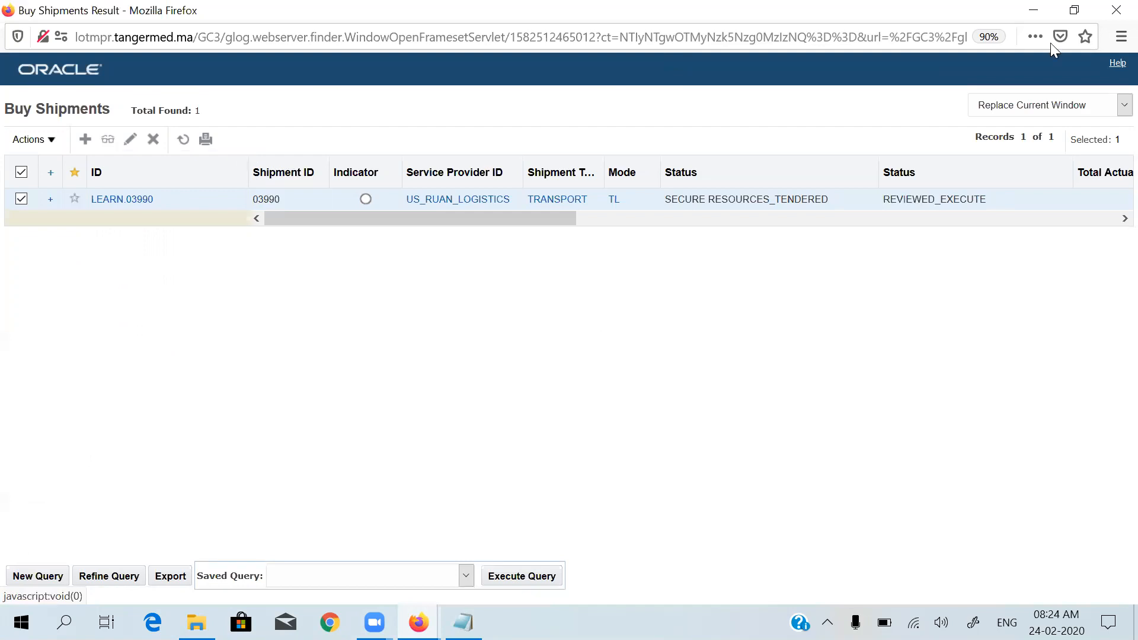
Step: Close the Buy Shipments window, rerun the Order Releases query accepting the loss of the row selection, and check both releases' planning status
{"action": "left_click", "coordinate": [1116, 10]}
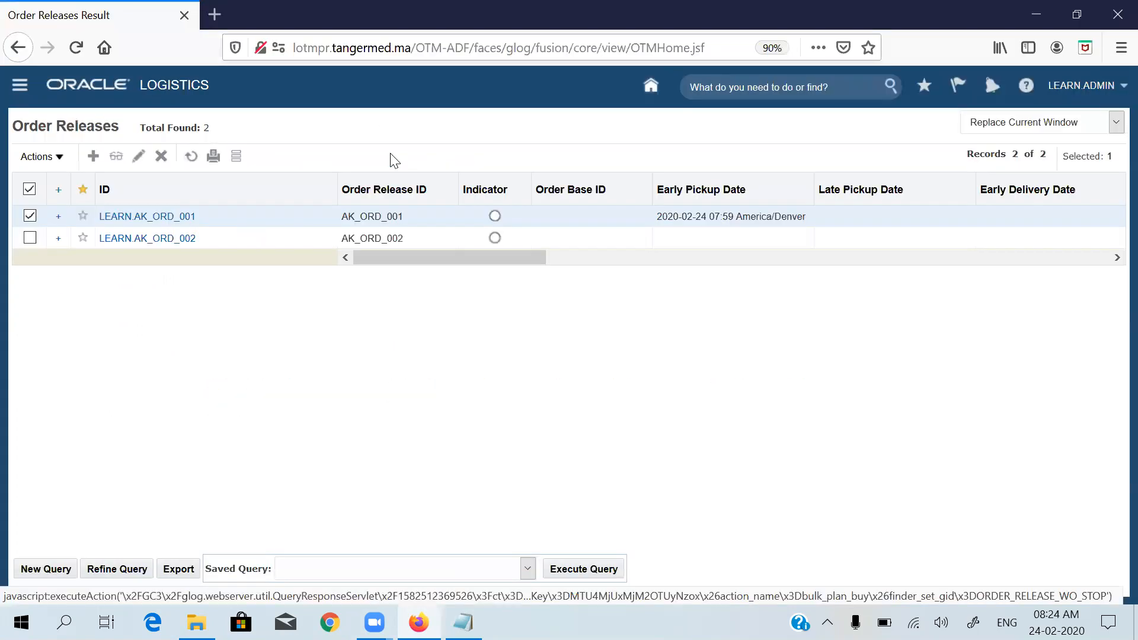
{"action": "left_click", "coordinate": [29, 240]}
{"action": "left_click_drag", "start_coordinate": [514, 255], "coordinate": [615, 255]}
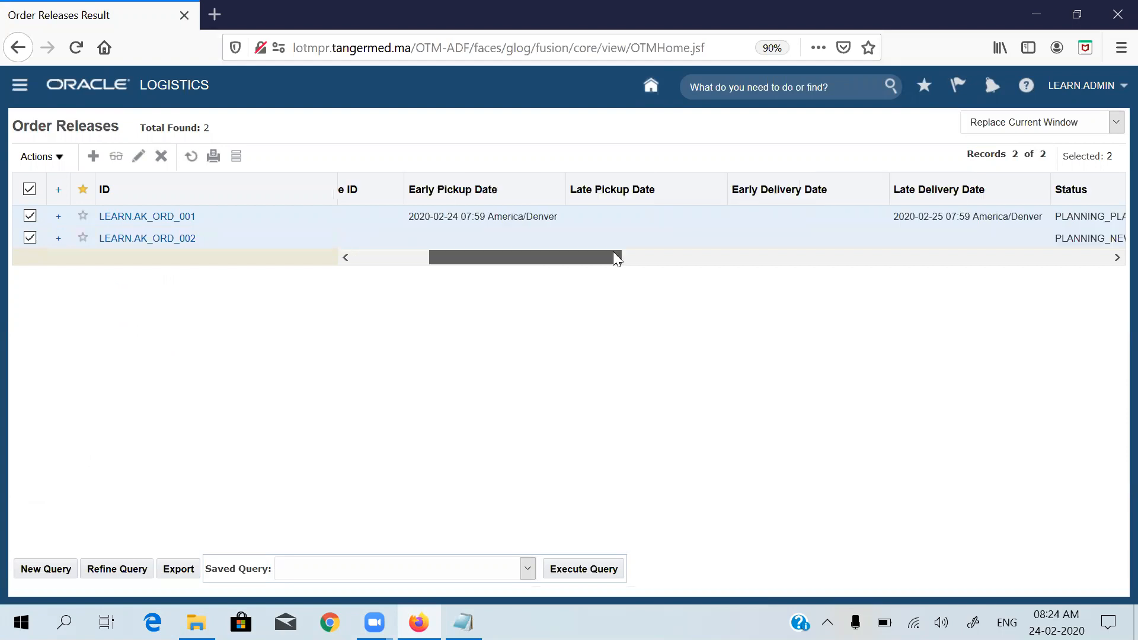
{"action": "left_click", "coordinate": [699, 257]}
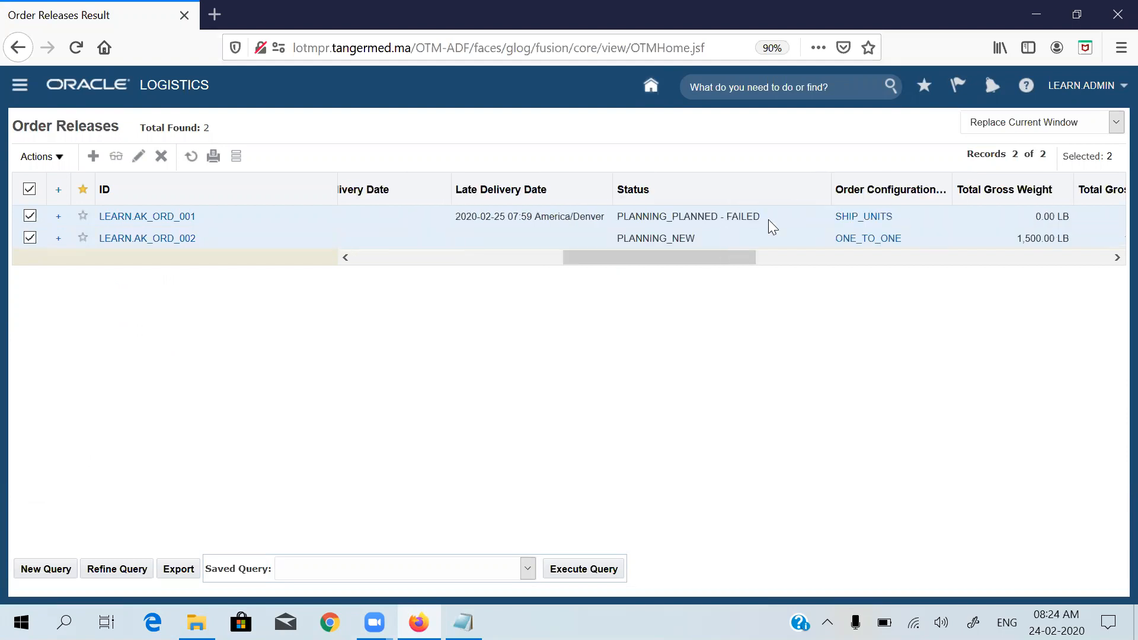
{"action": "left_click", "coordinate": [189, 155]}
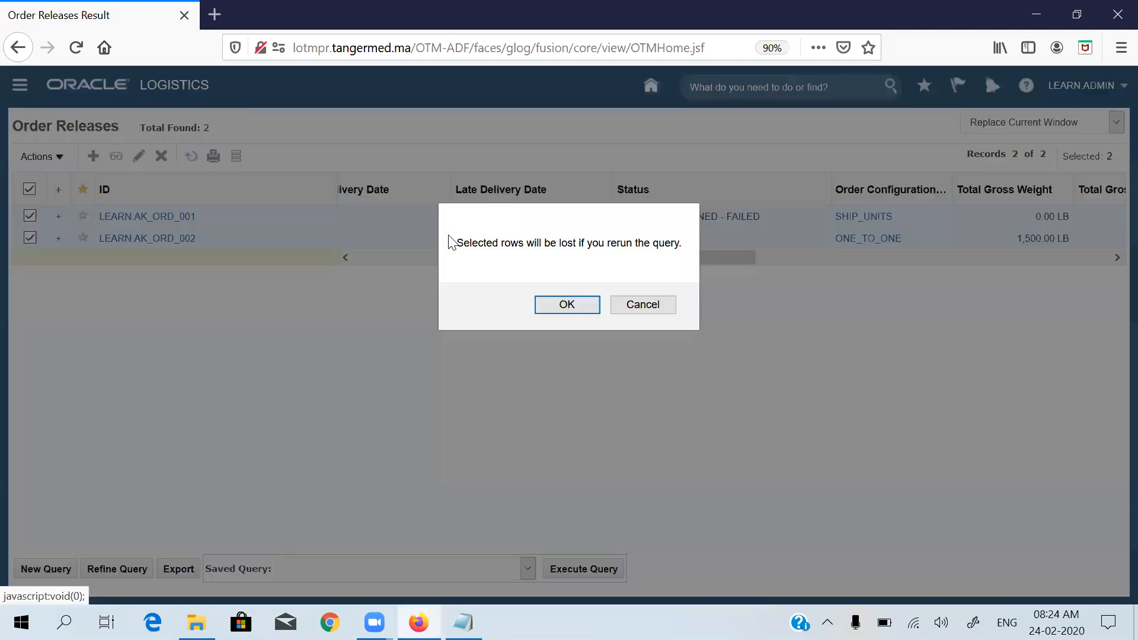
{"action": "left_click", "coordinate": [539, 304]}
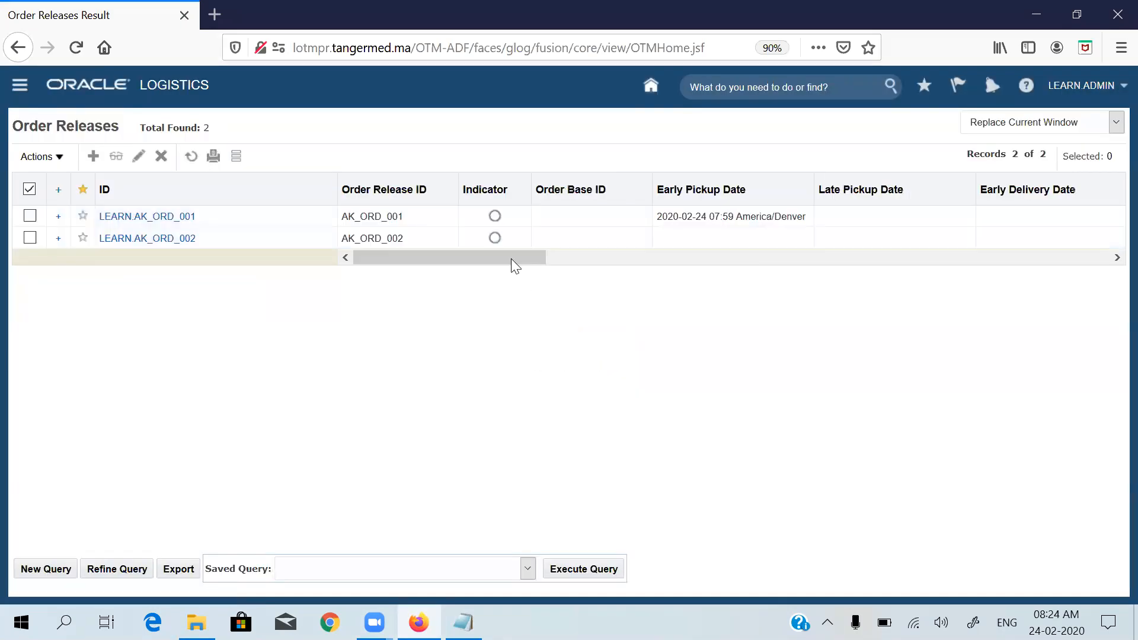
{"action": "left_click", "coordinate": [692, 262]}
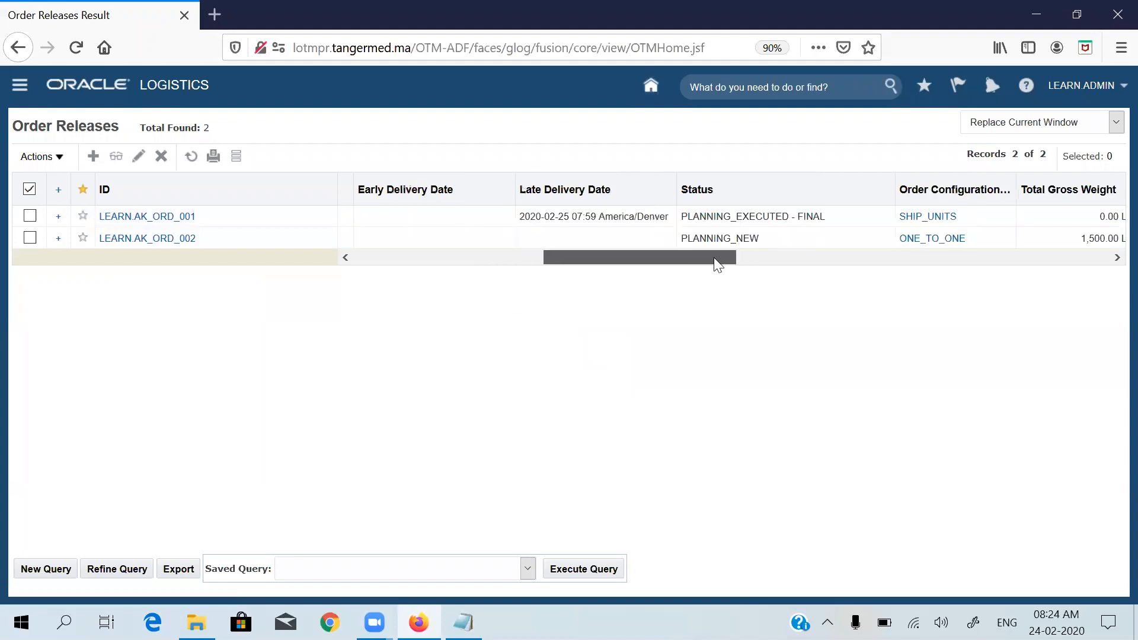
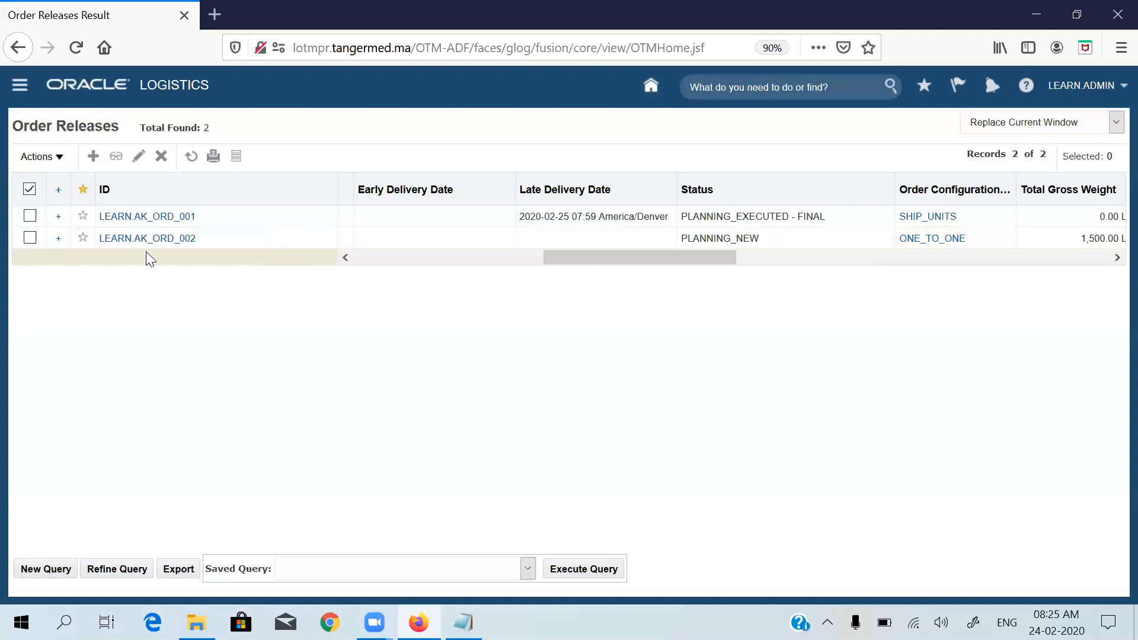
Step: Run the Direct create buy shipment action from Operational Planning on order release AK_ORD_002
{"action": "left_click", "coordinate": [30, 240]}
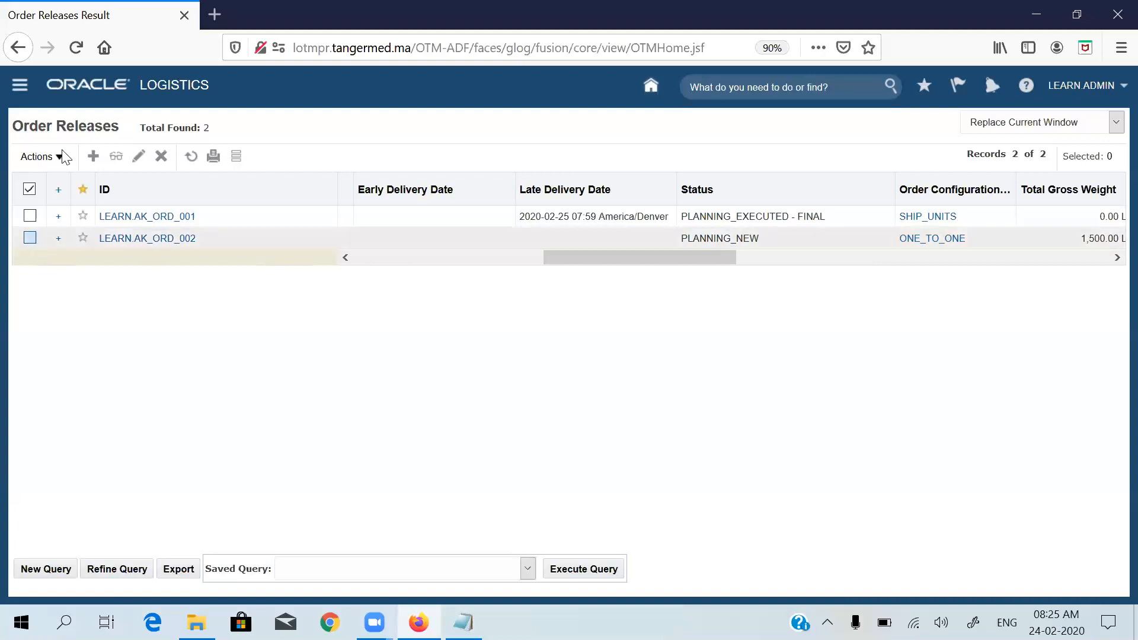
{"action": "left_click", "coordinate": [42, 157]}
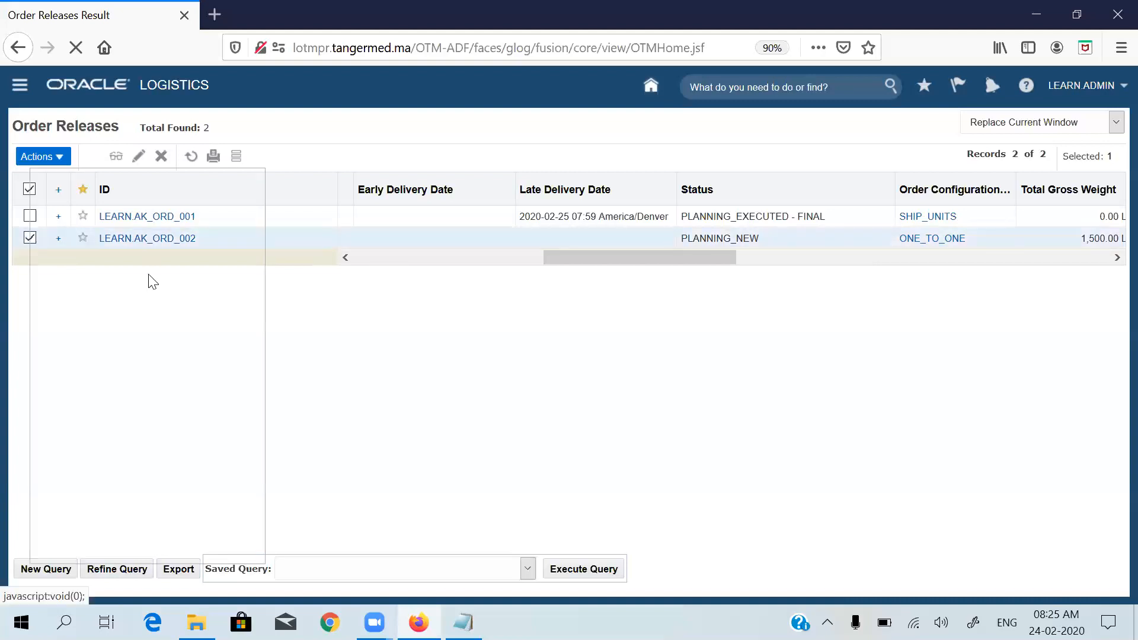
{"action": "left_click", "coordinate": [86, 303]}
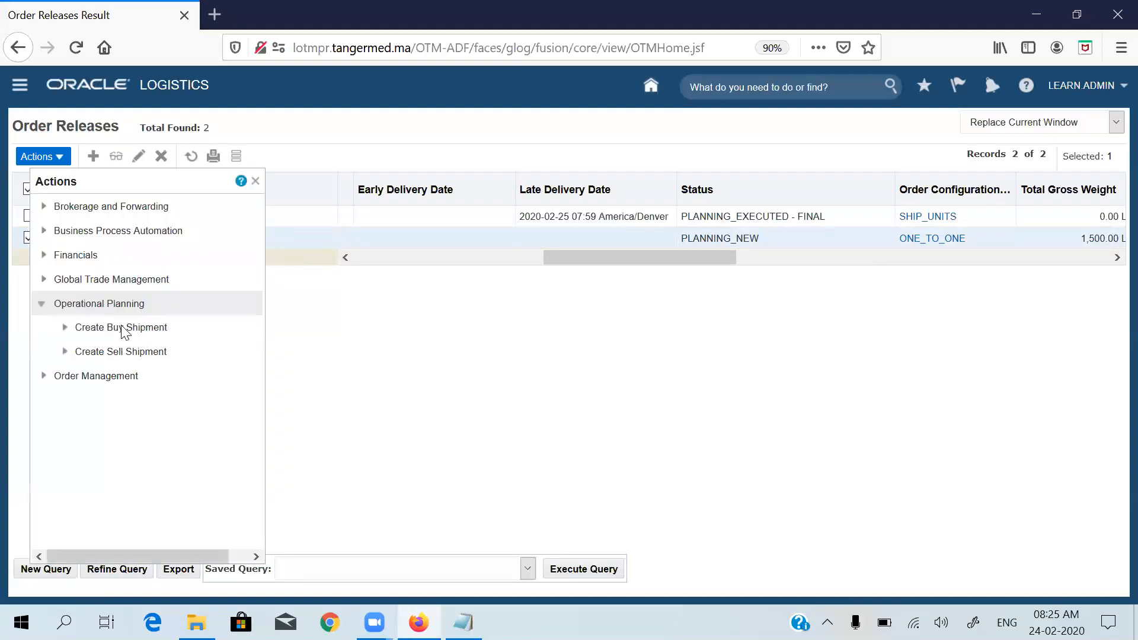
{"action": "left_click", "coordinate": [124, 329]}
{"action": "scroll", "coordinate": [257, 327], "scroll_direction": "down", "scroll_amount": 1}
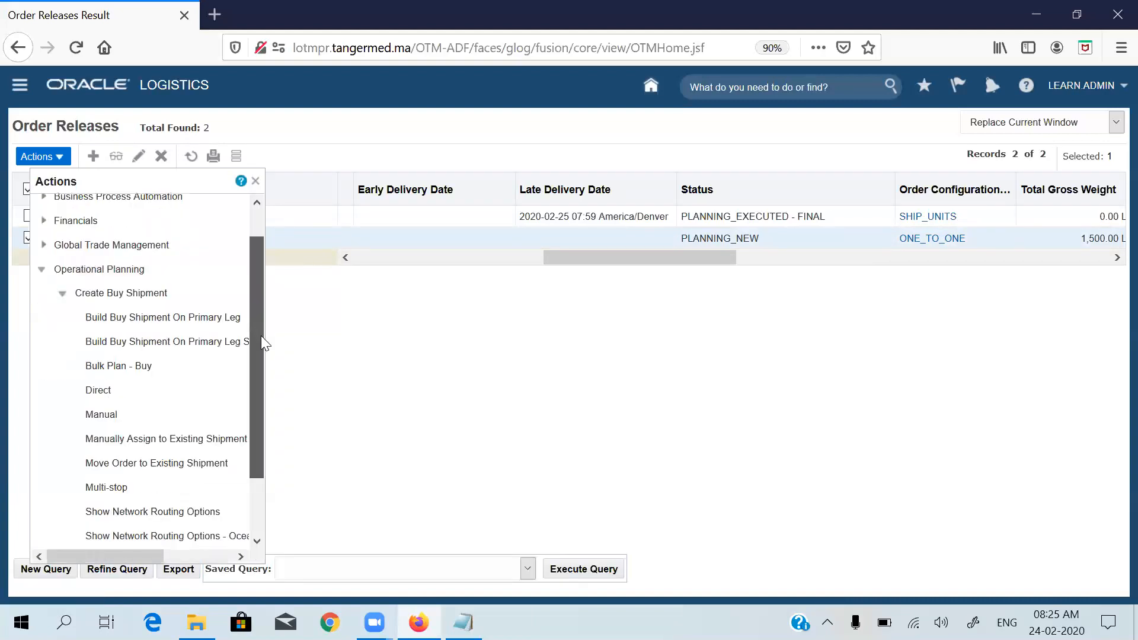
{"action": "scroll", "coordinate": [155, 332], "scroll_direction": "down", "scroll_amount": 1}
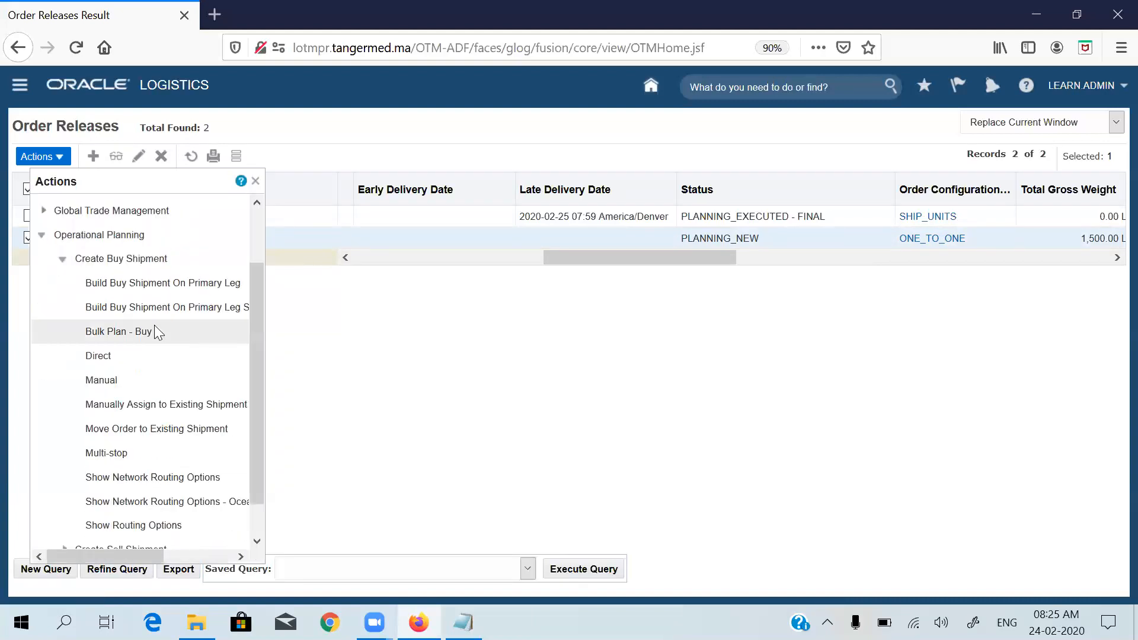
{"action": "left_click", "coordinate": [104, 359]}
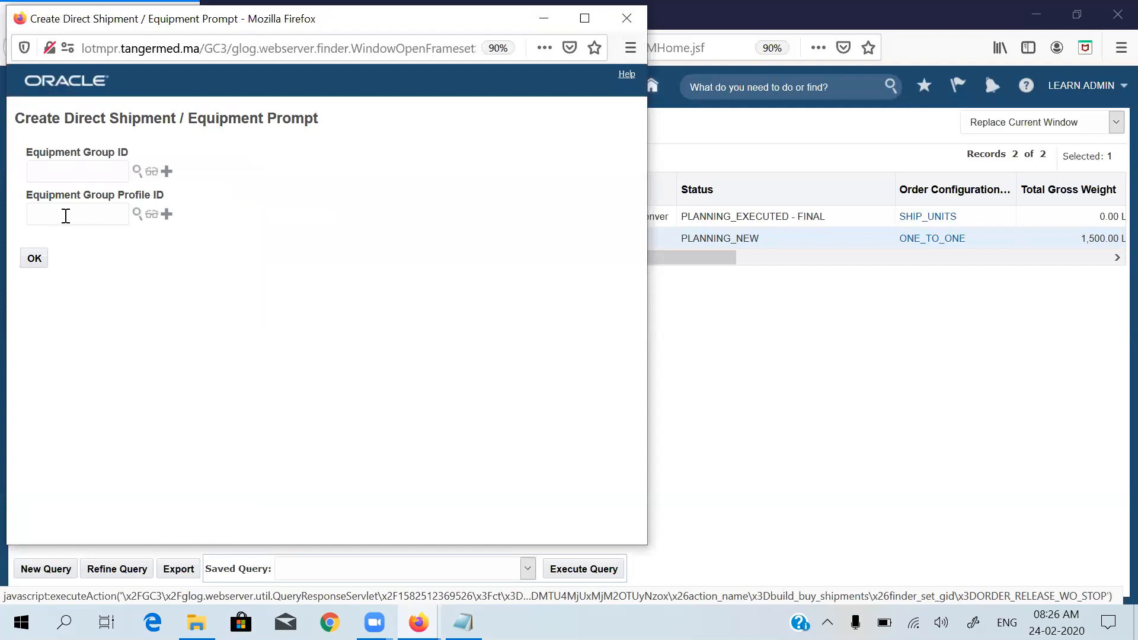
Step: Build the direct shipment with the equipment group and profile left blank, review the affected shipment, and close the result window
{"action": "left_click", "coordinate": [74, 173]}
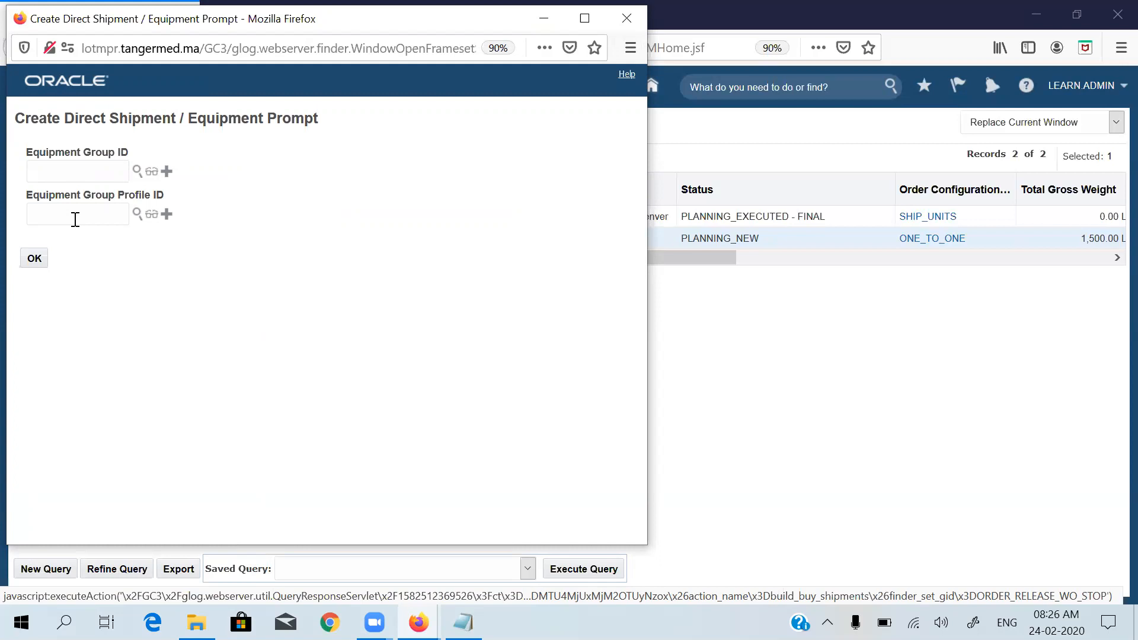
{"action": "left_click", "coordinate": [34, 258]}
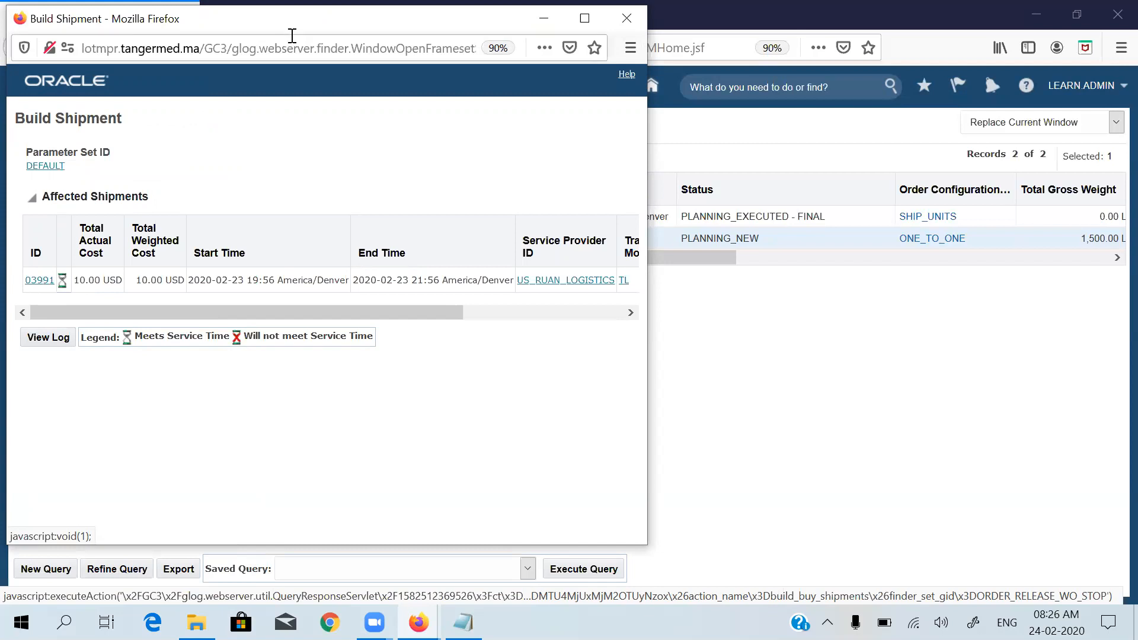
{"action": "left_click_drag", "start_coordinate": [307, 34], "coordinate": [329, 108]}
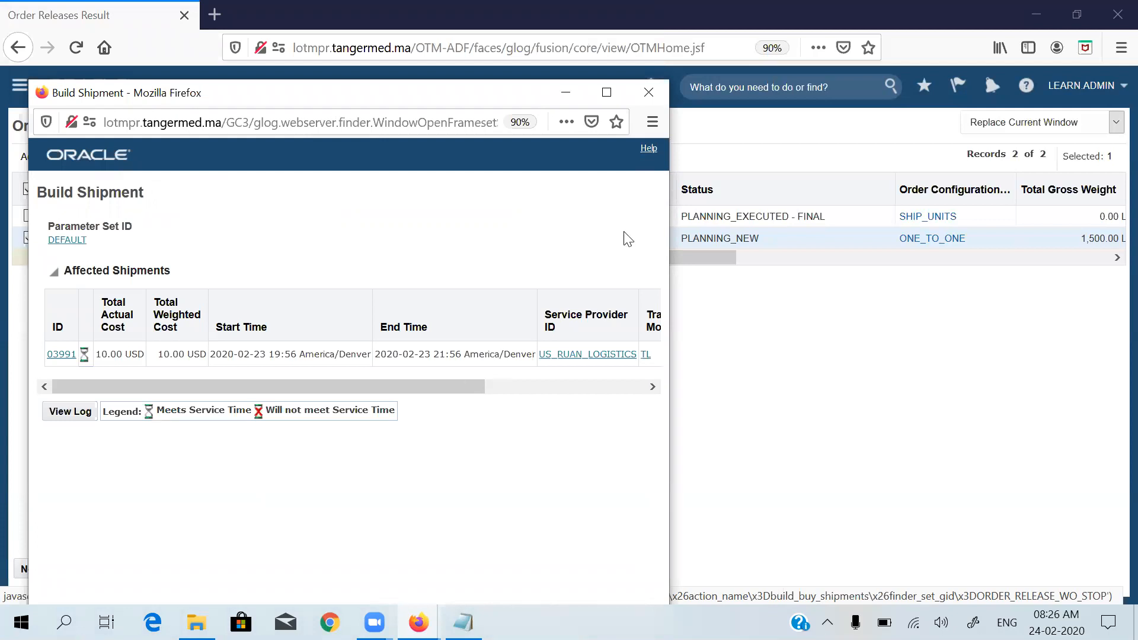
{"action": "left_click", "coordinate": [645, 99]}
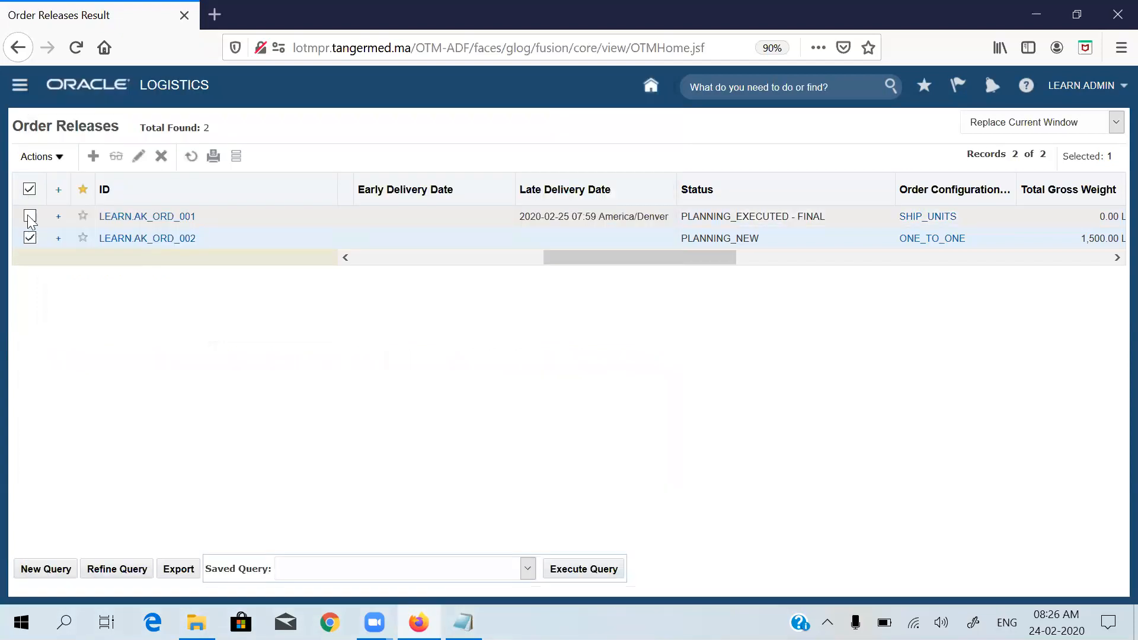
Step: Rerun the Order Releases query, discarding the selected rows, and inspect the planning status of AK_ORD_002
{"action": "left_click", "coordinate": [30, 216]}
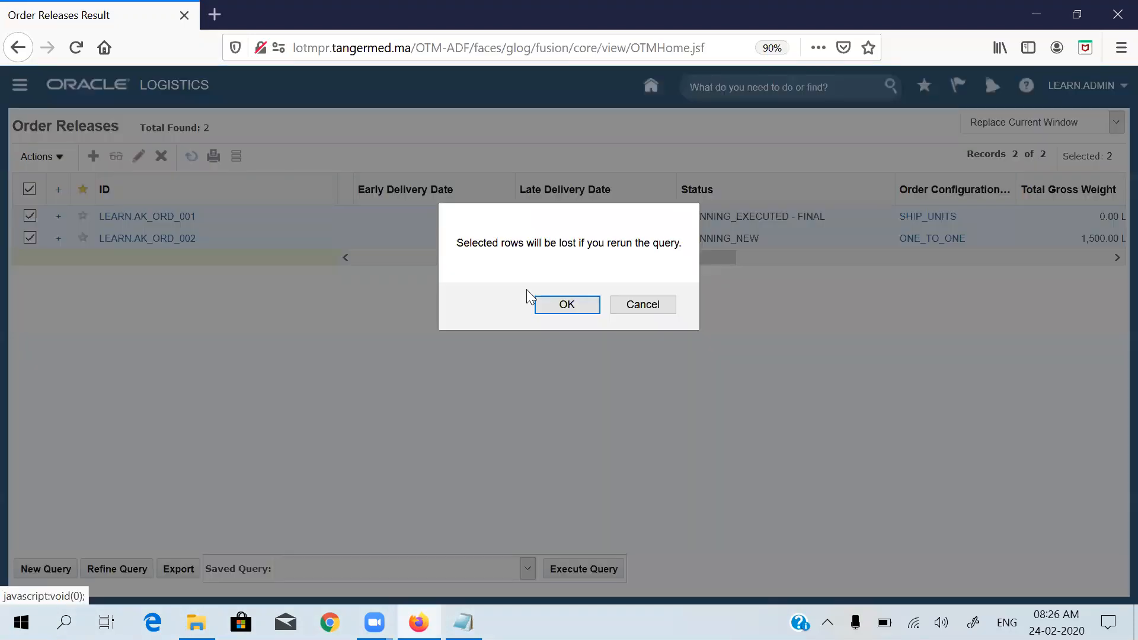
{"action": "left_click", "coordinate": [545, 301]}
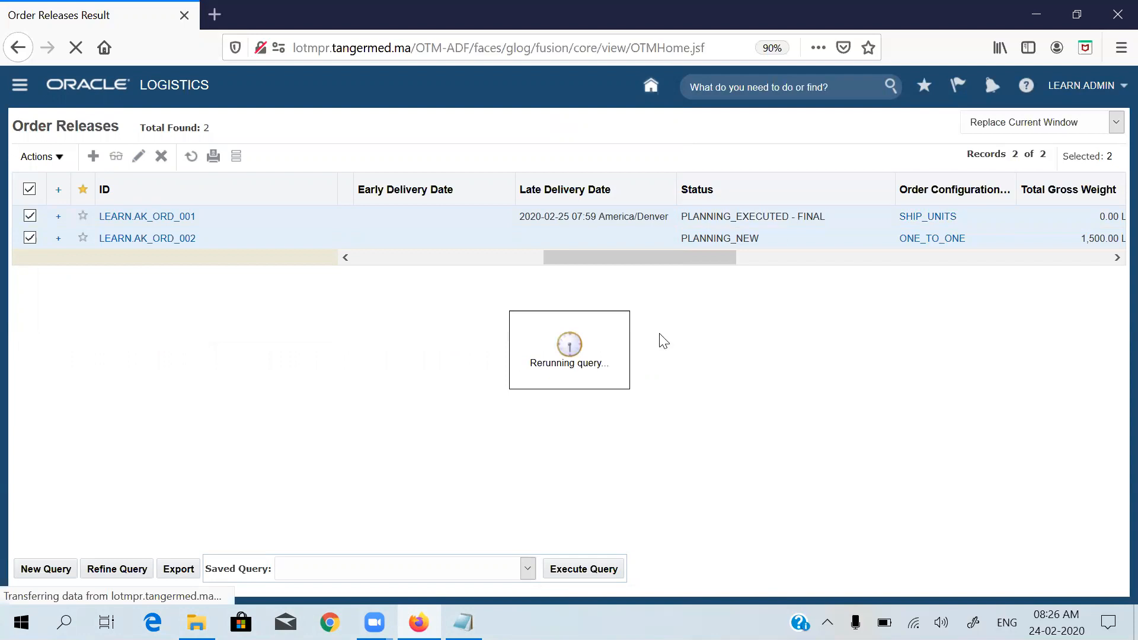
{"action": "left_click_drag", "start_coordinate": [516, 256], "coordinate": [736, 232]}
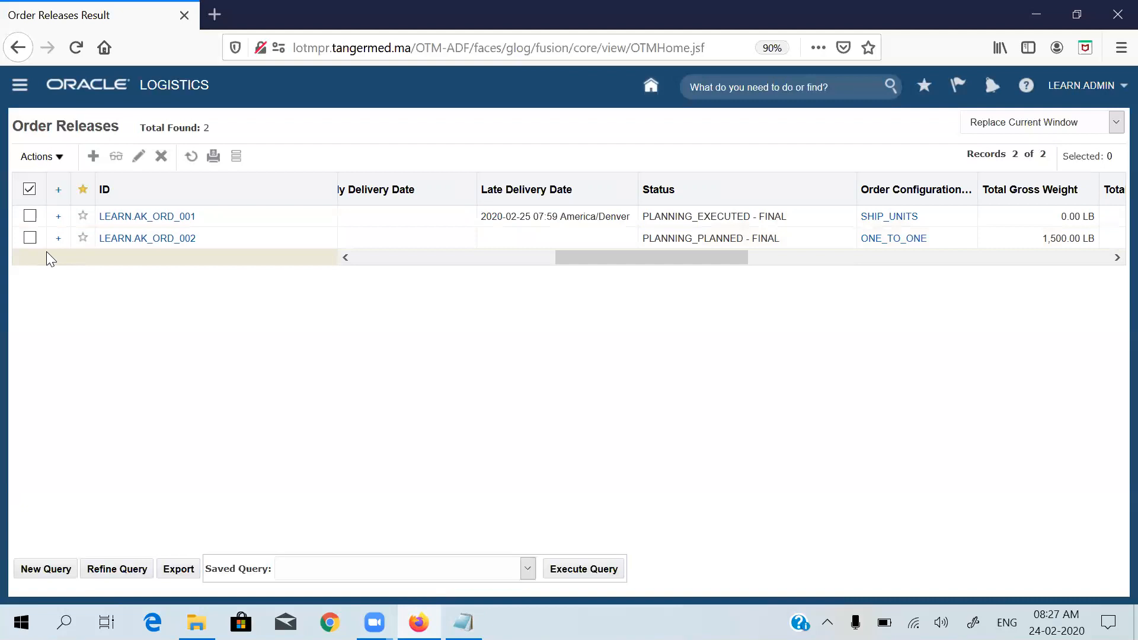
{"action": "left_click_drag", "start_coordinate": [573, 258], "coordinate": [267, 278]}
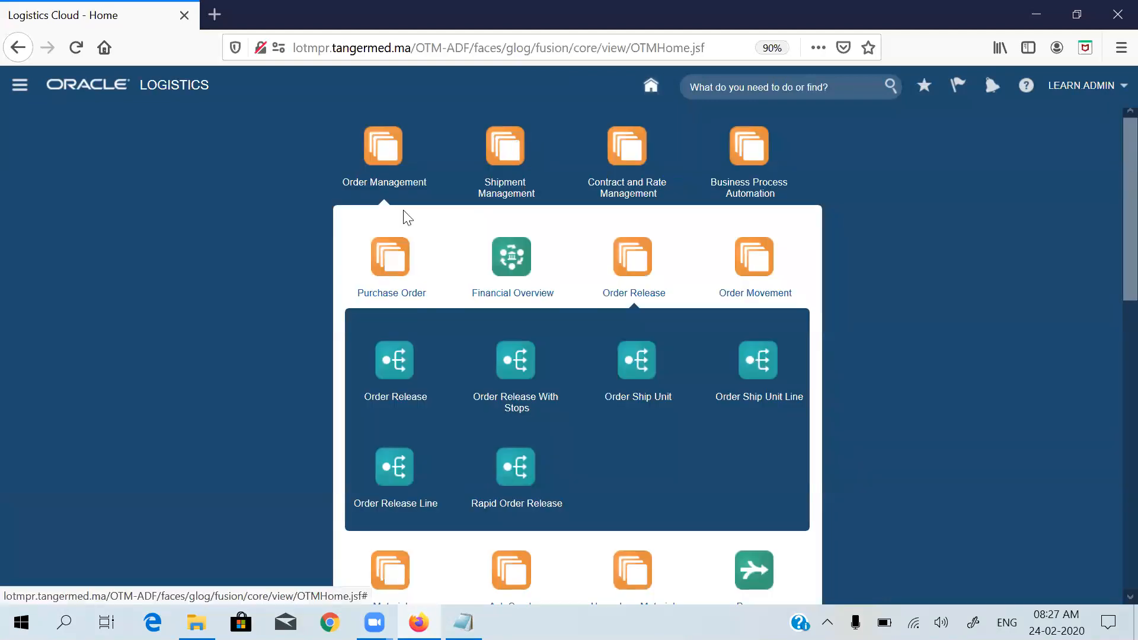
Step: Search the Buy Shipments finder under Shipment Management for shipment ID 03991
{"action": "left_click", "coordinate": [392, 240]}
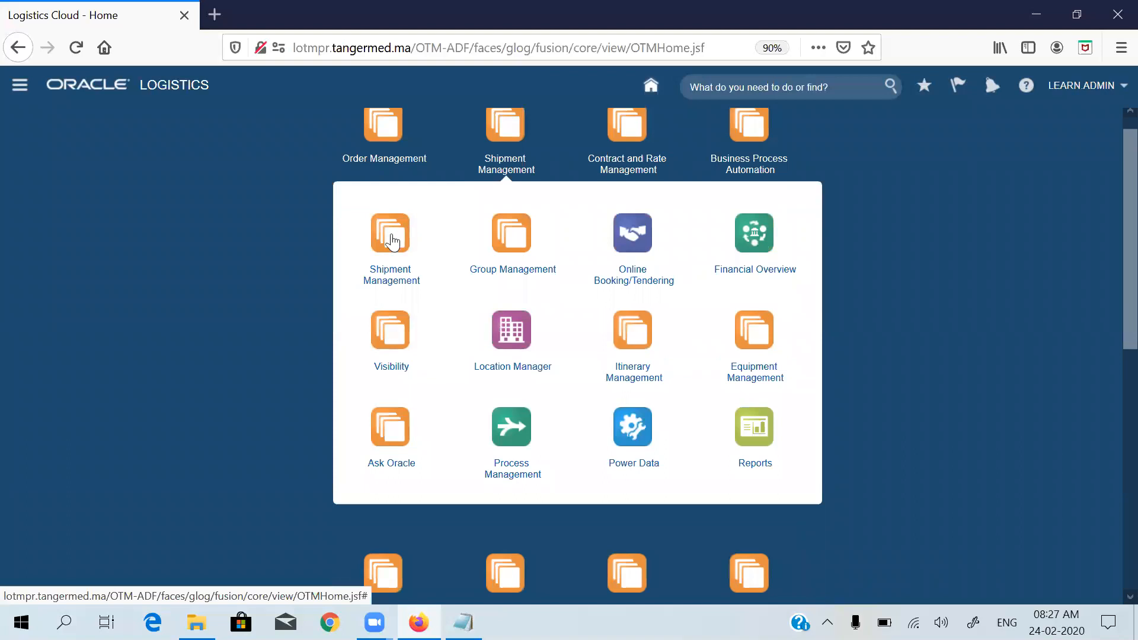
{"action": "left_click", "coordinate": [392, 240]}
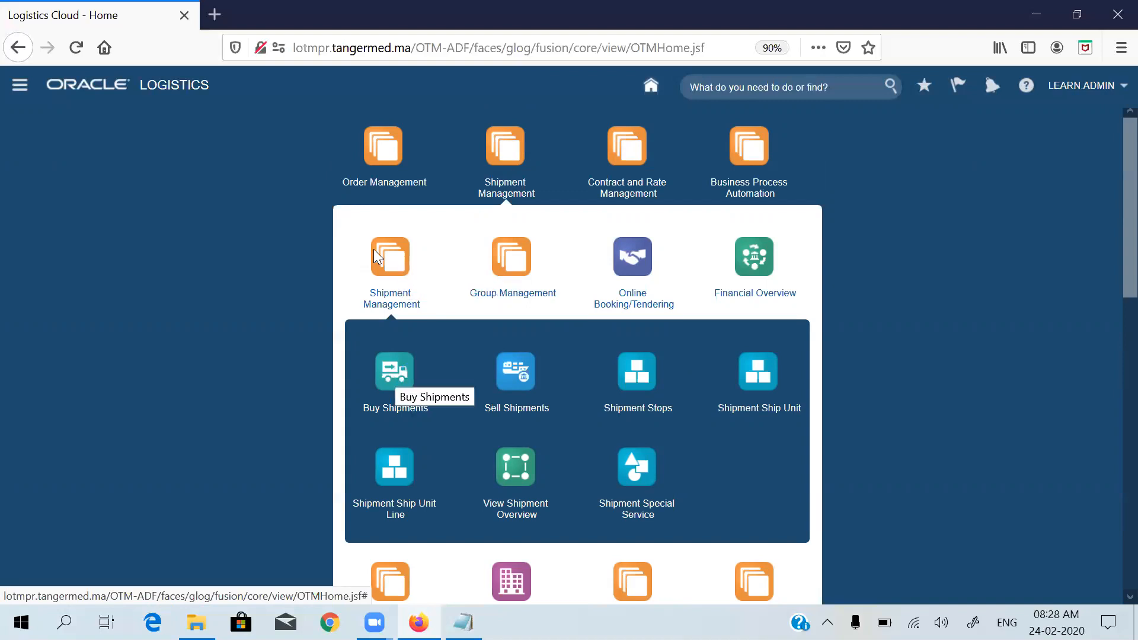
{"action": "left_click", "coordinate": [395, 372]}
{"action": "left_click", "coordinate": [122, 218]}
{"action": "type", "text": "3991"}
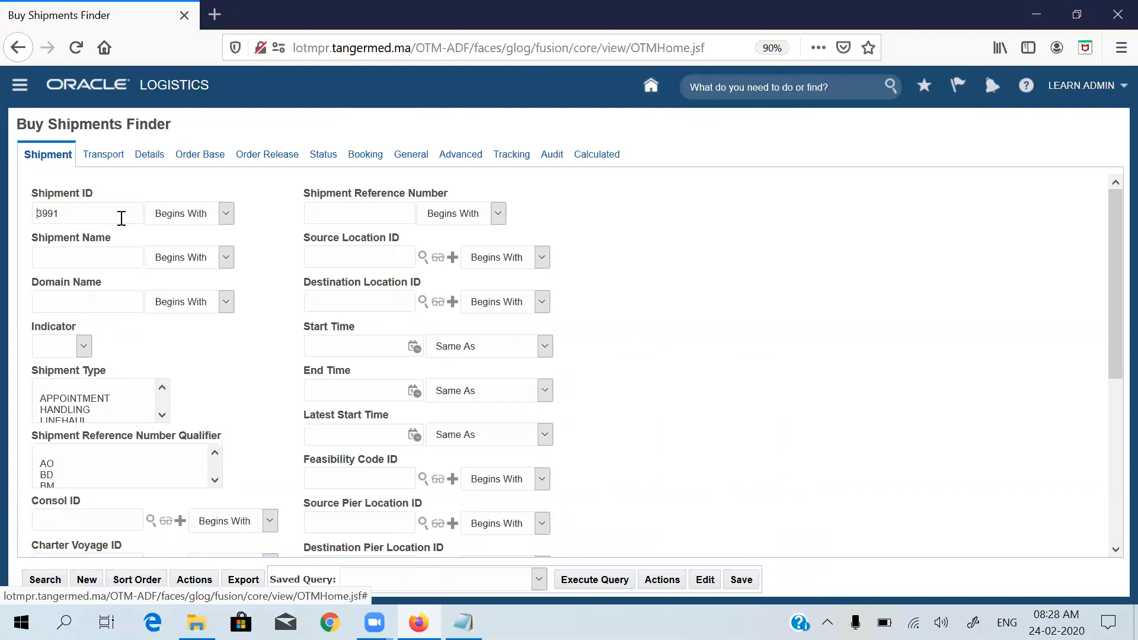
{"action": "type", "text": "0"}
{"action": "key", "text": "Return"}
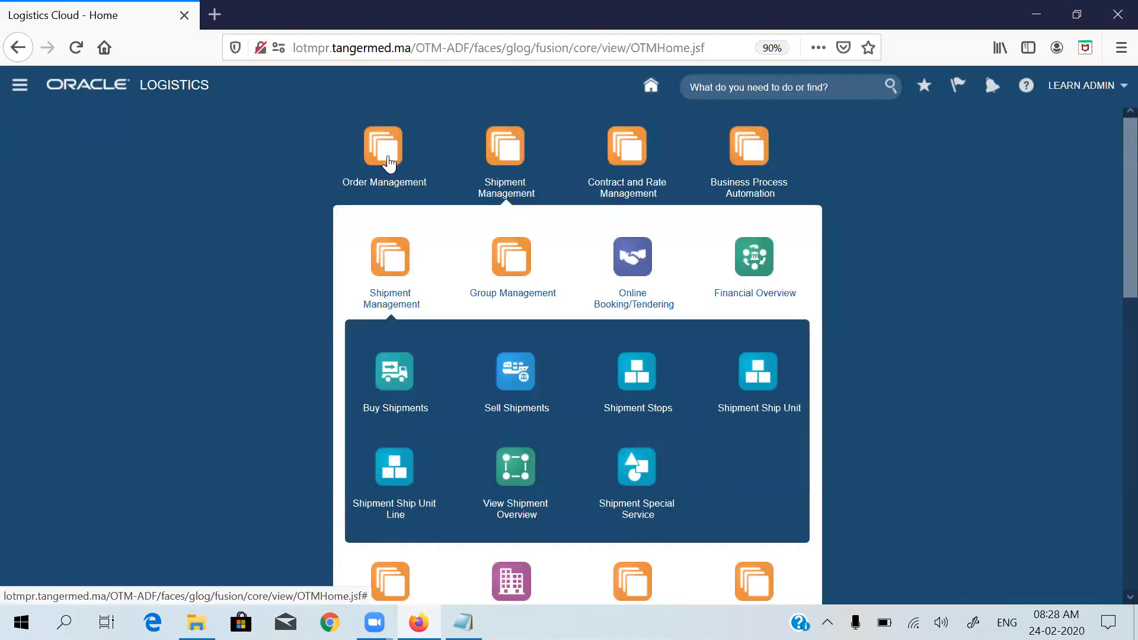
Step: Go to the Order Release finder under Order Management and search for release IDs beginning with AK
{"action": "left_click", "coordinate": [389, 163]}
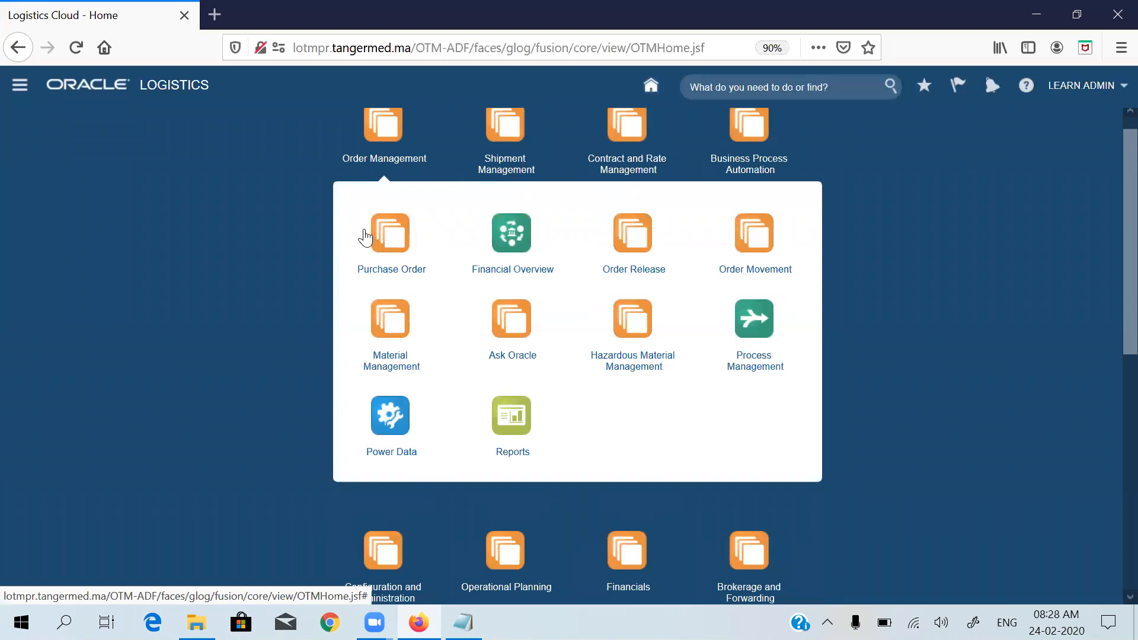
{"action": "left_click", "coordinate": [386, 222]}
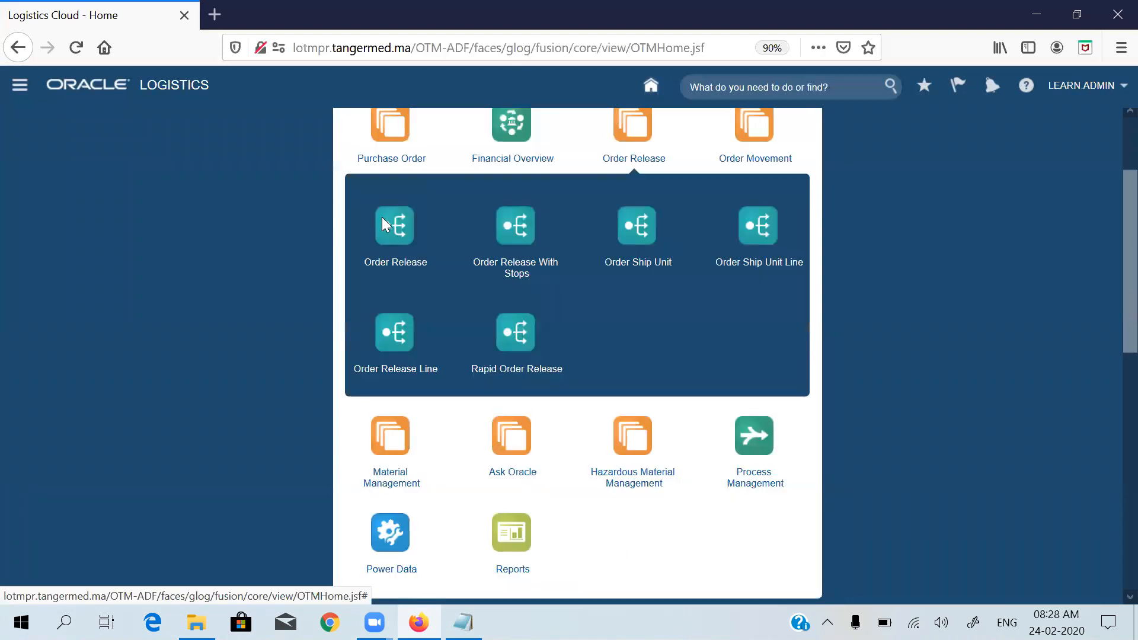
{"action": "left_click", "coordinate": [383, 219]}
{"action": "left_click", "coordinate": [76, 217]}
{"action": "type", "text": "AK"}
{"action": "key", "text": "Return"}
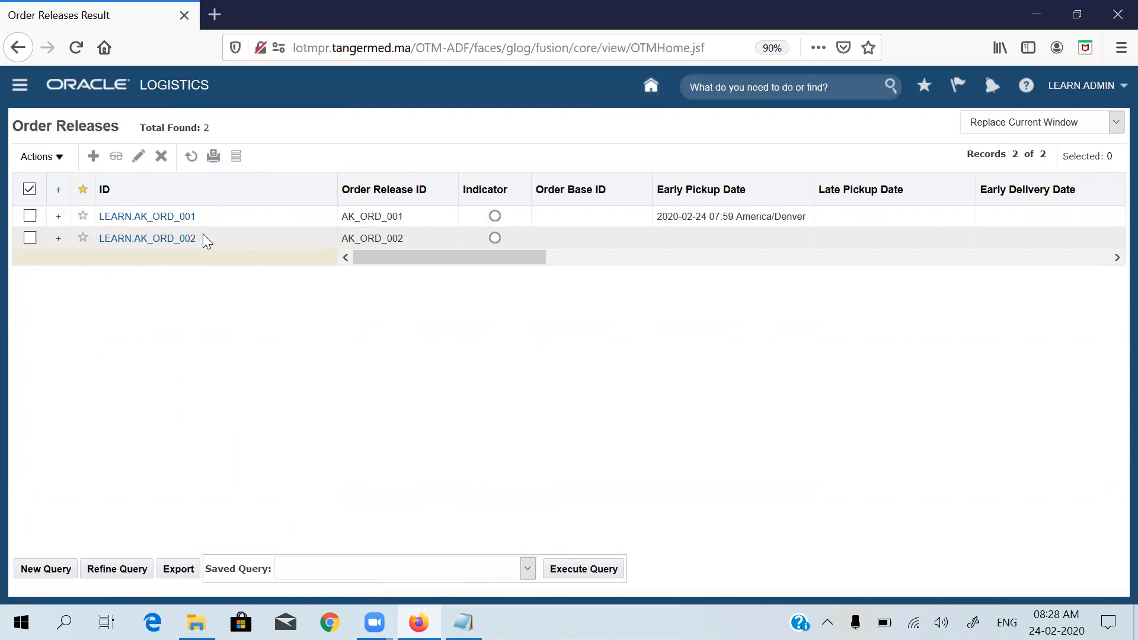
Step: Show the related buy shipments of order release AK_ORD_002 through its SmartLinks
{"action": "triple_click", "coordinate": [203, 234]}
{"action": "left_click", "coordinate": [202, 233]}
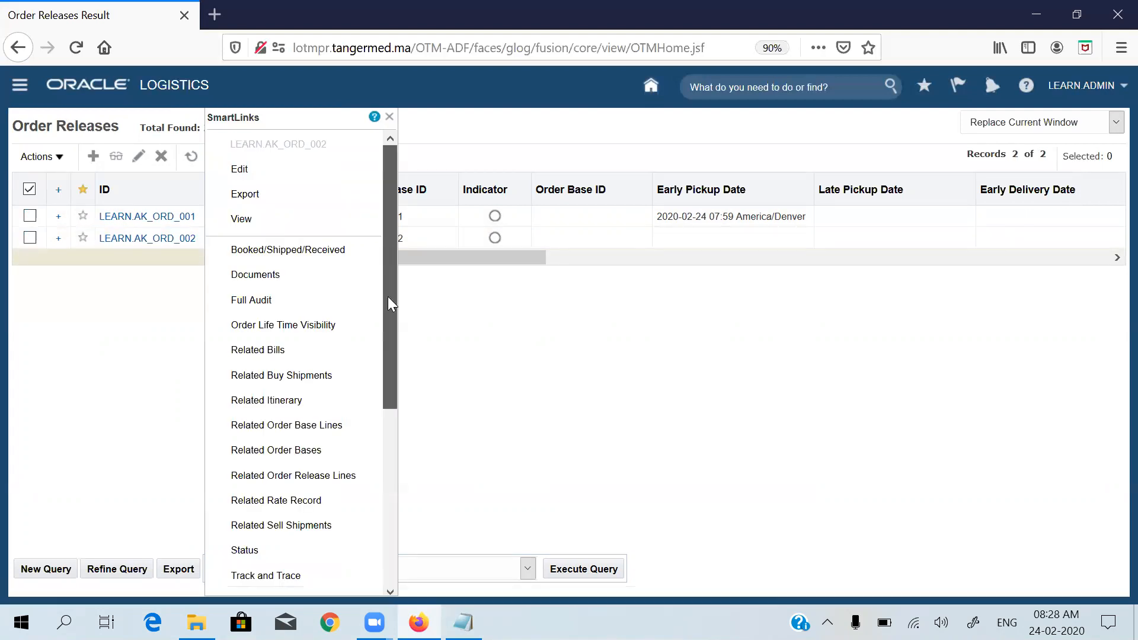
{"action": "scroll", "coordinate": [390, 303], "scroll_direction": "down", "scroll_amount": 5}
{"action": "scroll", "coordinate": [384, 435], "scroll_direction": "down", "scroll_amount": 2}
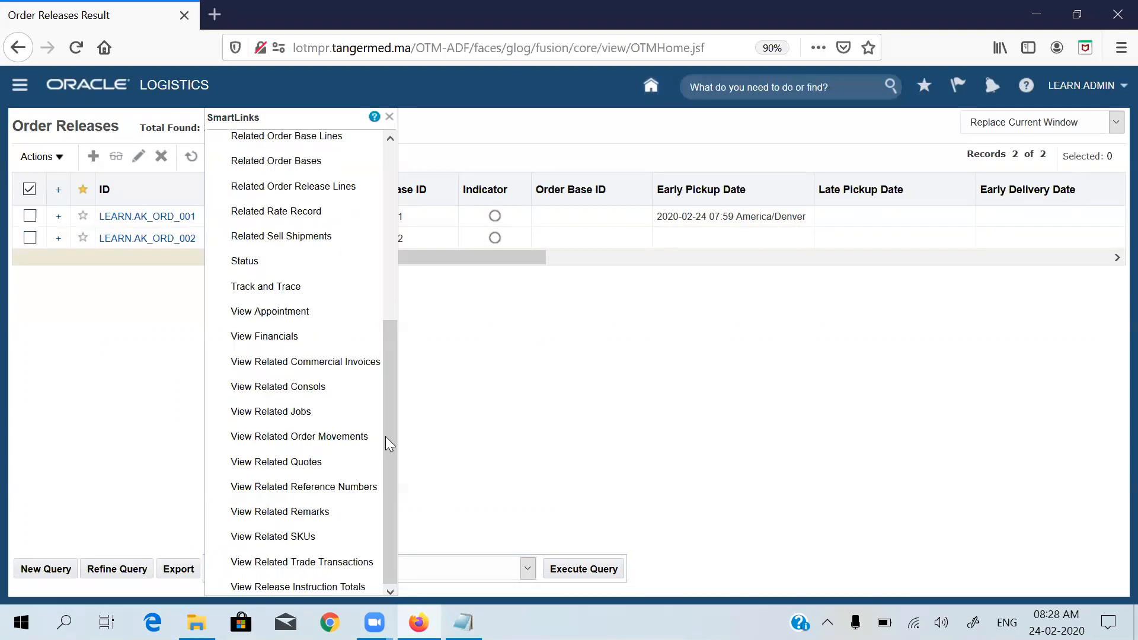
{"action": "left_click_drag", "start_coordinate": [385, 436], "coordinate": [388, 351]}
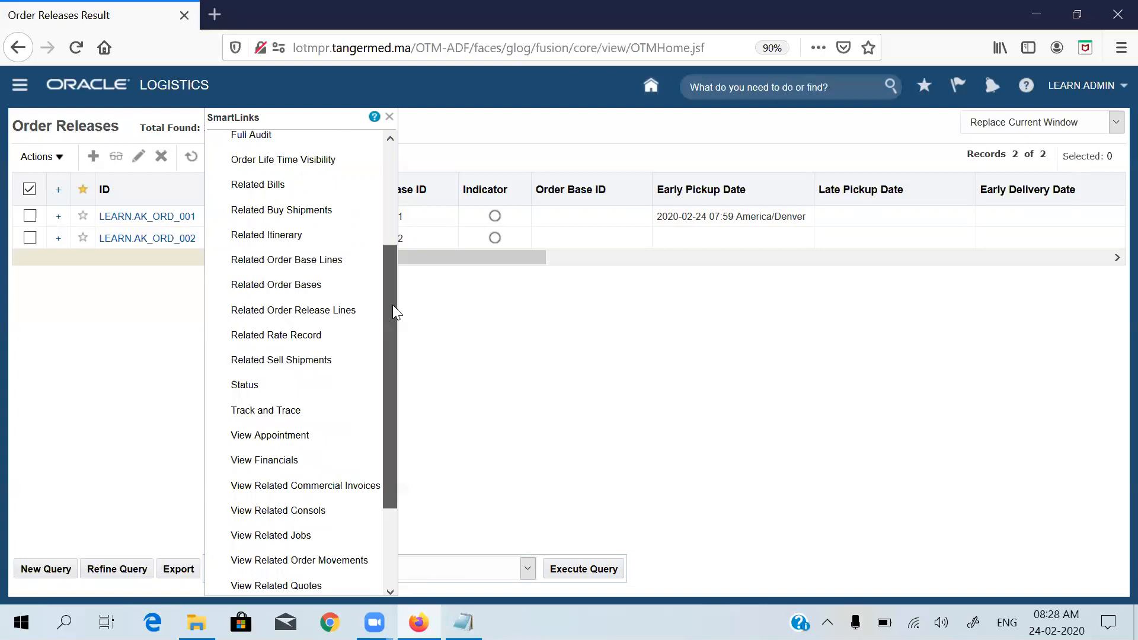
{"action": "scroll", "coordinate": [392, 305], "scroll_direction": "up", "scroll_amount": 1}
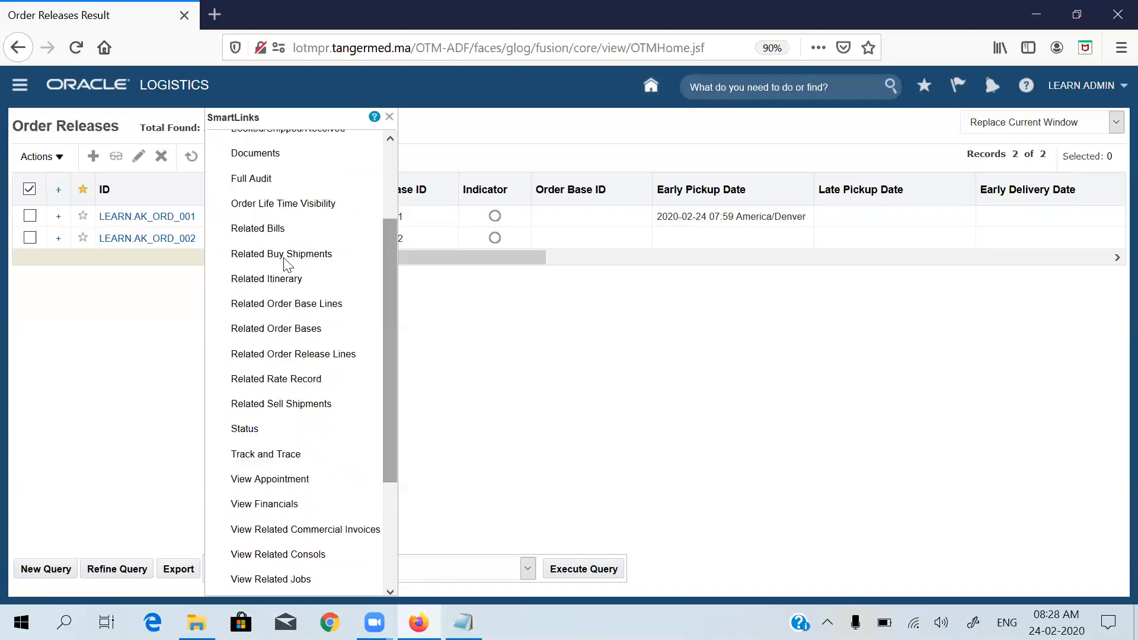
{"action": "left_click", "coordinate": [284, 258]}
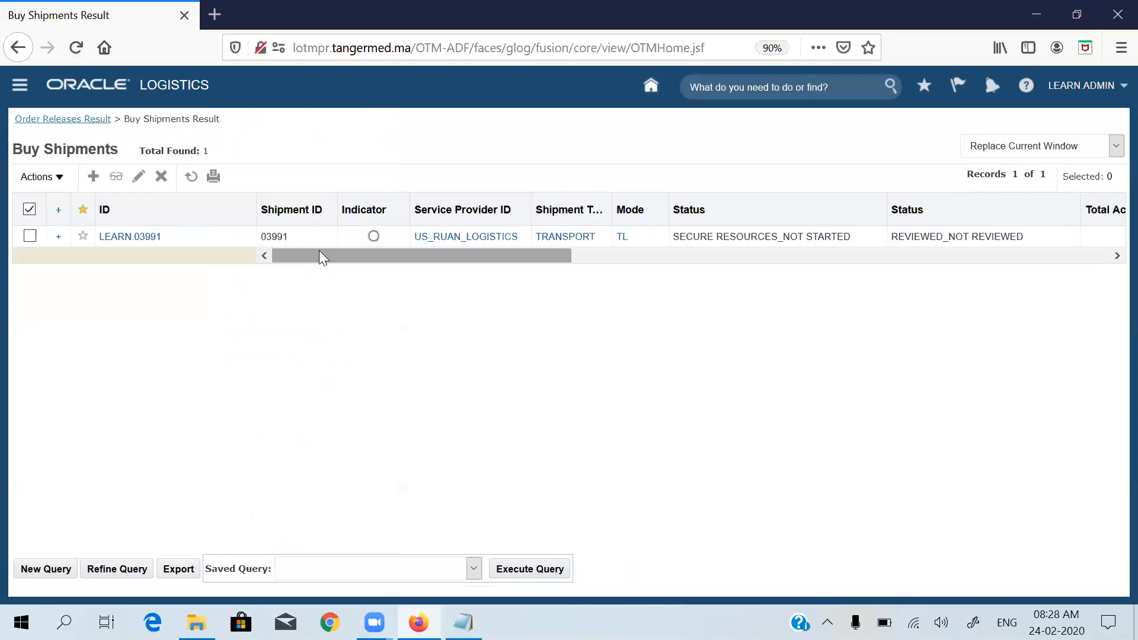
Step: Return to the Order Releases results and review the SmartLinks available for order release AK_ORD_002
{"action": "left_click", "coordinate": [87, 121]}
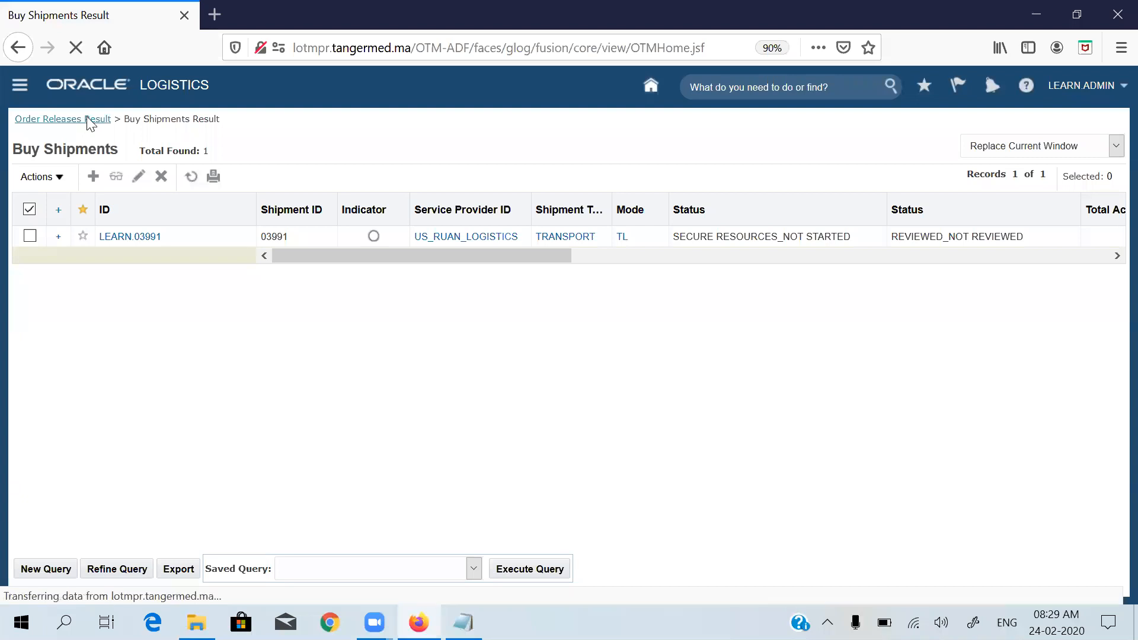
{"action": "left_click", "coordinate": [229, 241]}
{"action": "right_click", "coordinate": [230, 240]}
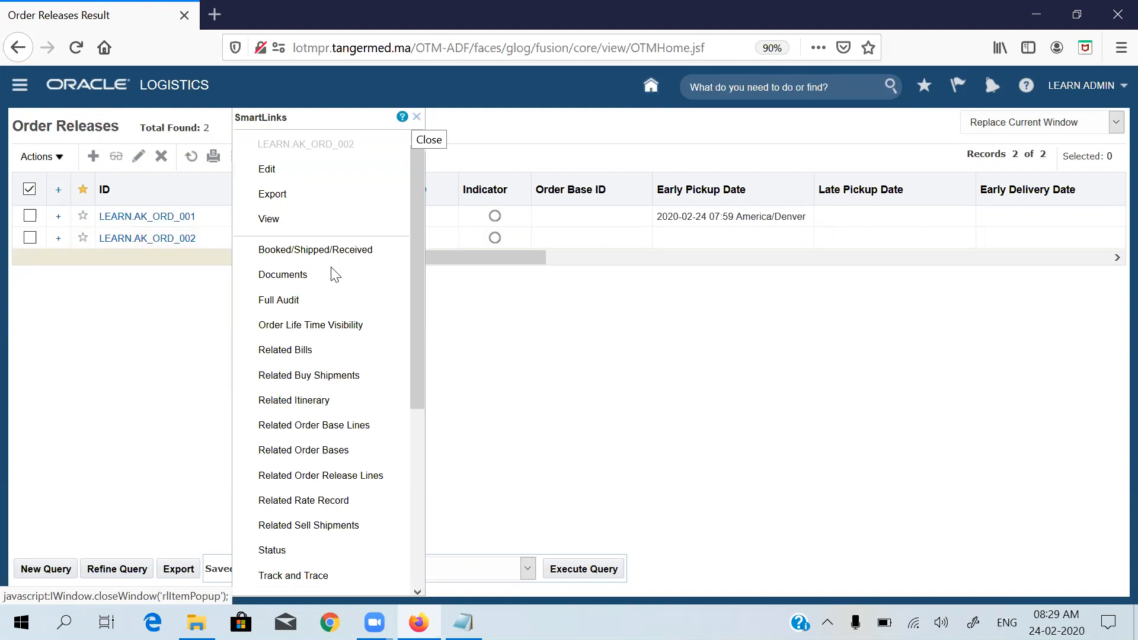
{"action": "left_click", "coordinate": [418, 119]}
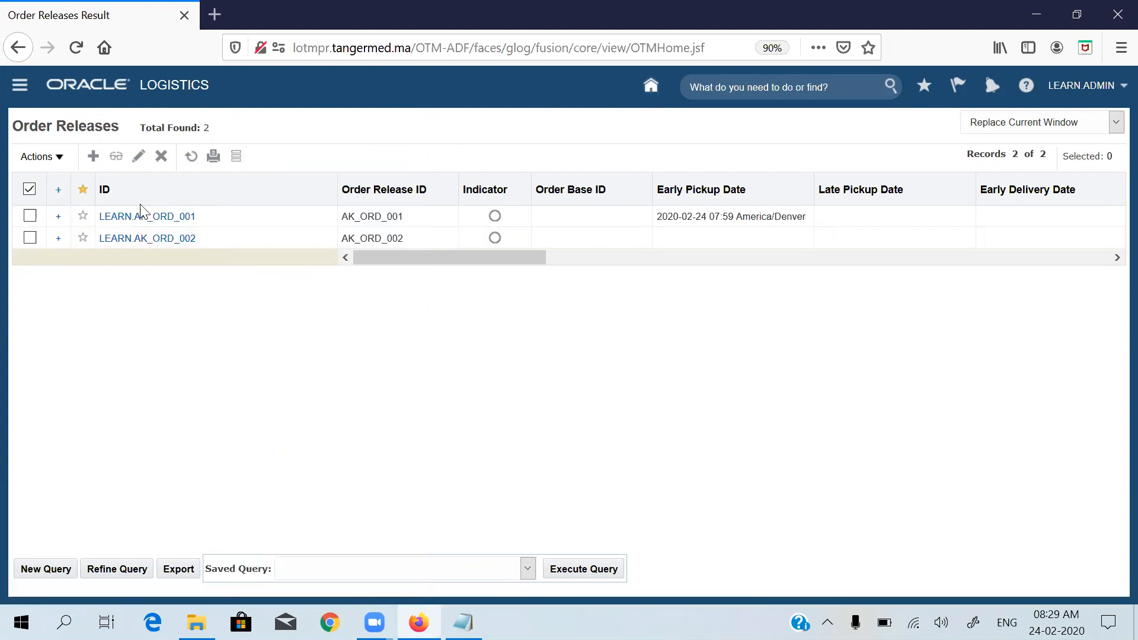
Step: View buy shipment LEARN.03991 from the related records expanded beneath AK_ORD_002, and return to the Order Releases results
{"action": "left_click", "coordinate": [59, 239]}
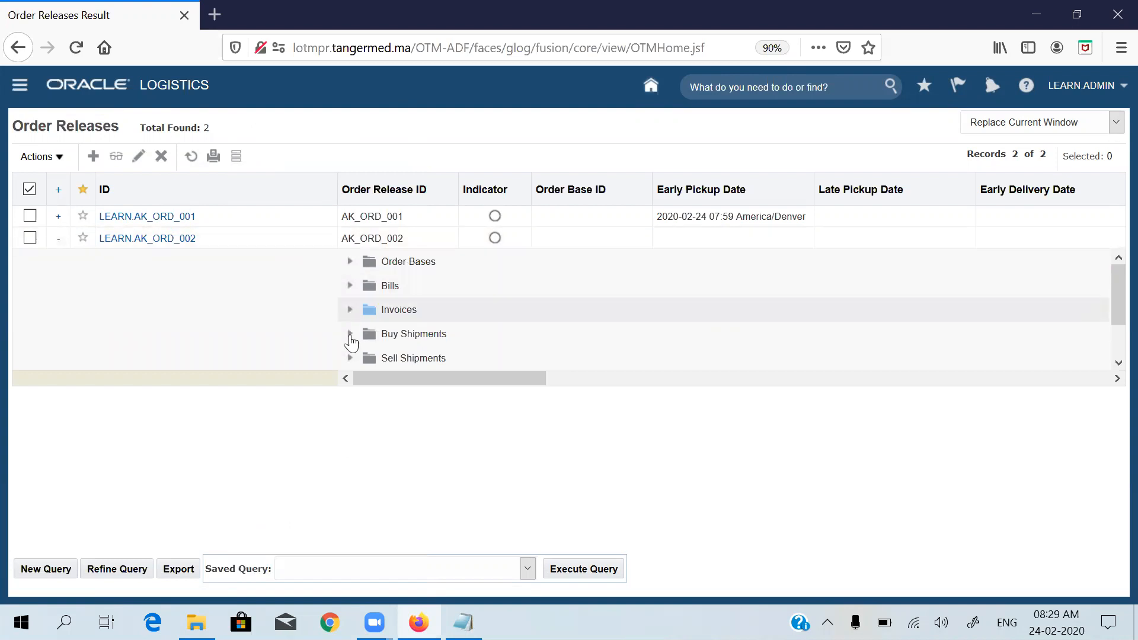
{"action": "left_click", "coordinate": [350, 335]}
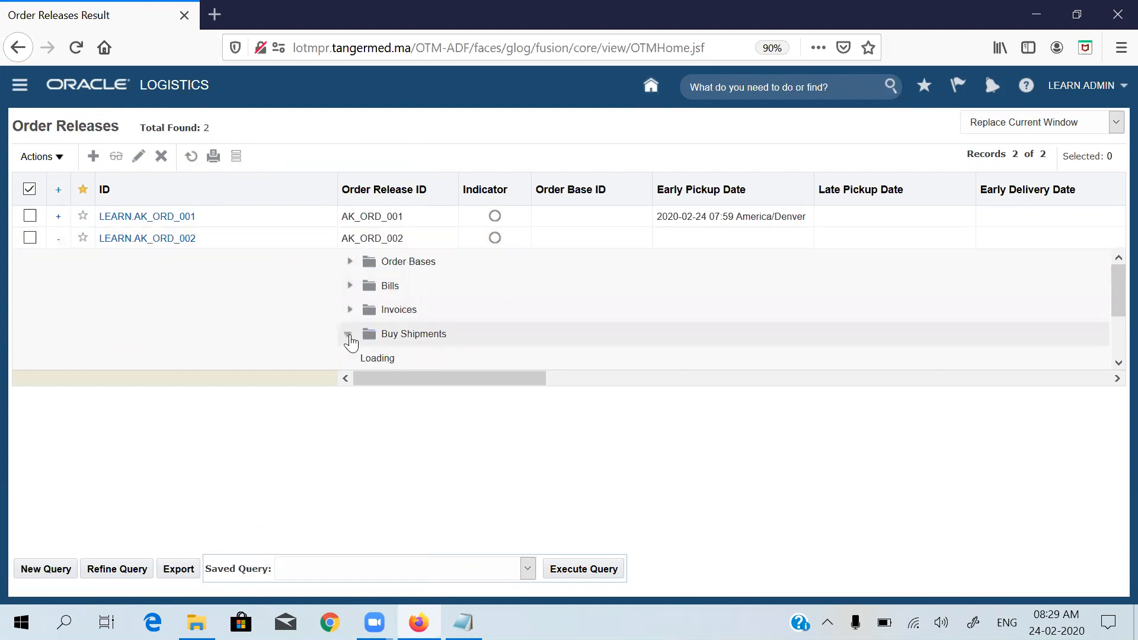
{"action": "left_click_drag", "start_coordinate": [1109, 293], "coordinate": [1109, 312]}
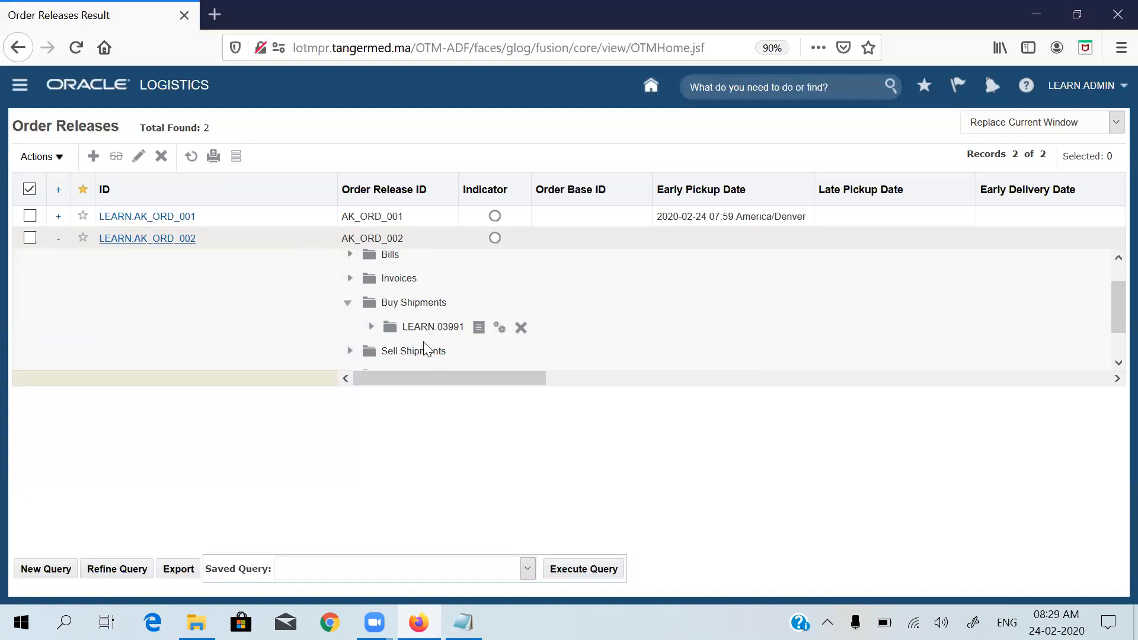
{"action": "left_click", "coordinate": [456, 331]}
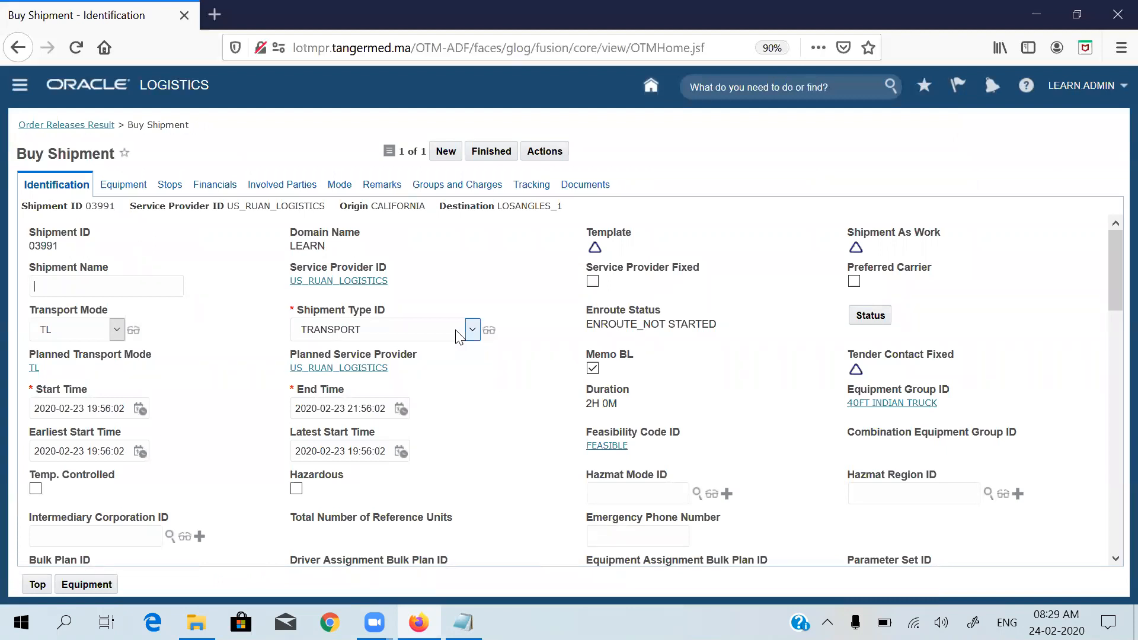
{"action": "left_click", "coordinate": [467, 330]}
{"action": "left_click", "coordinate": [77, 125]}
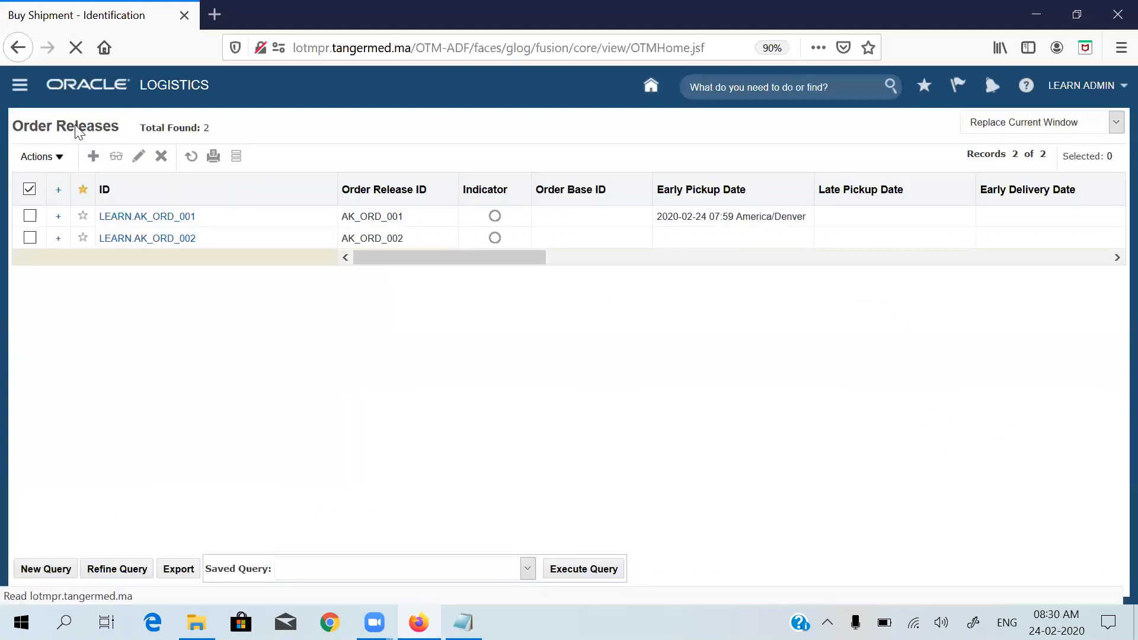